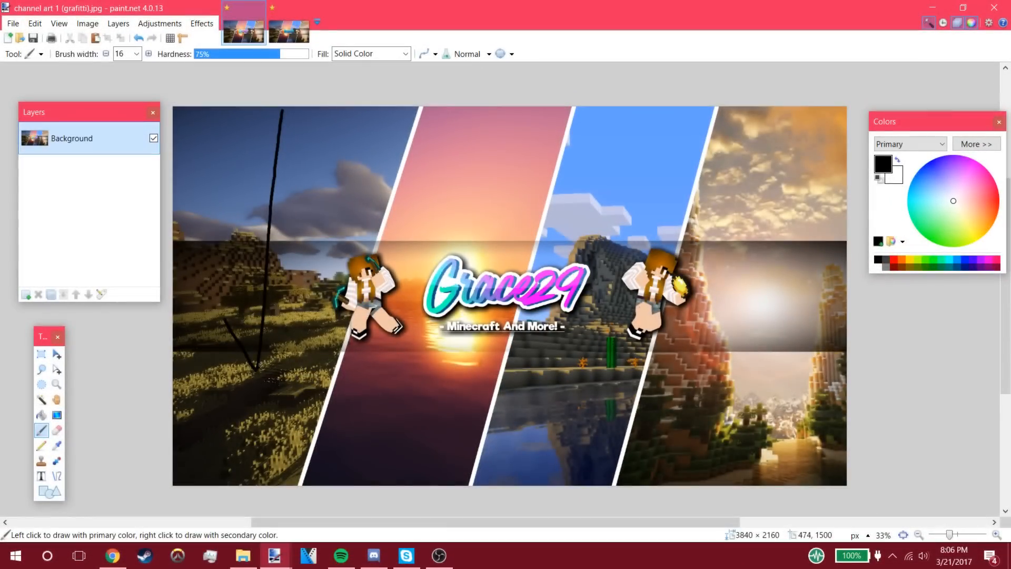
# Step: Undo the last brush stroke on the channel art image
pyautogui.hotkey('ctrl', 'z')
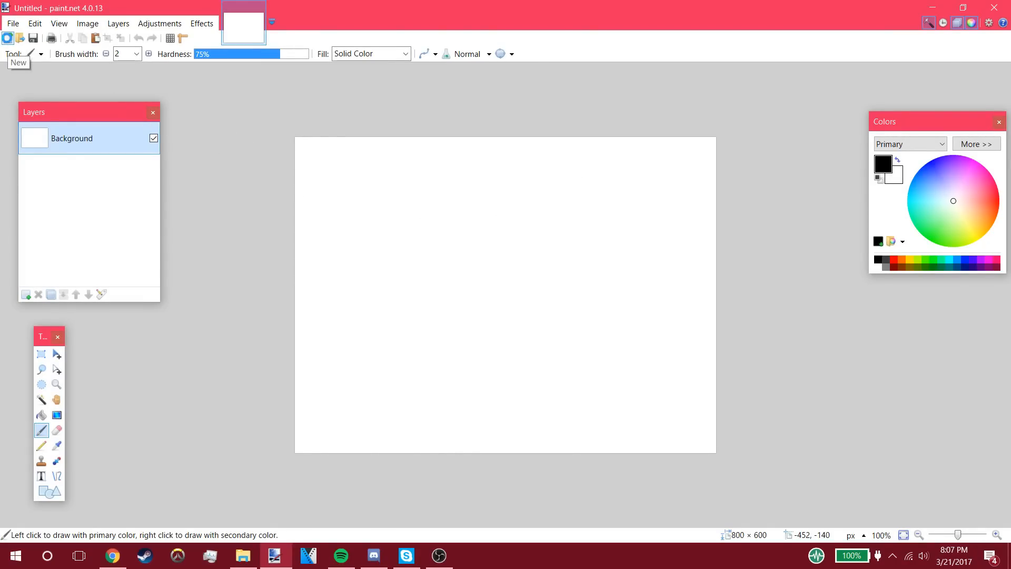
# Step: Create a new blank image 3840 pixels wide and 2160 pixels high
pyautogui.click(6, 38)
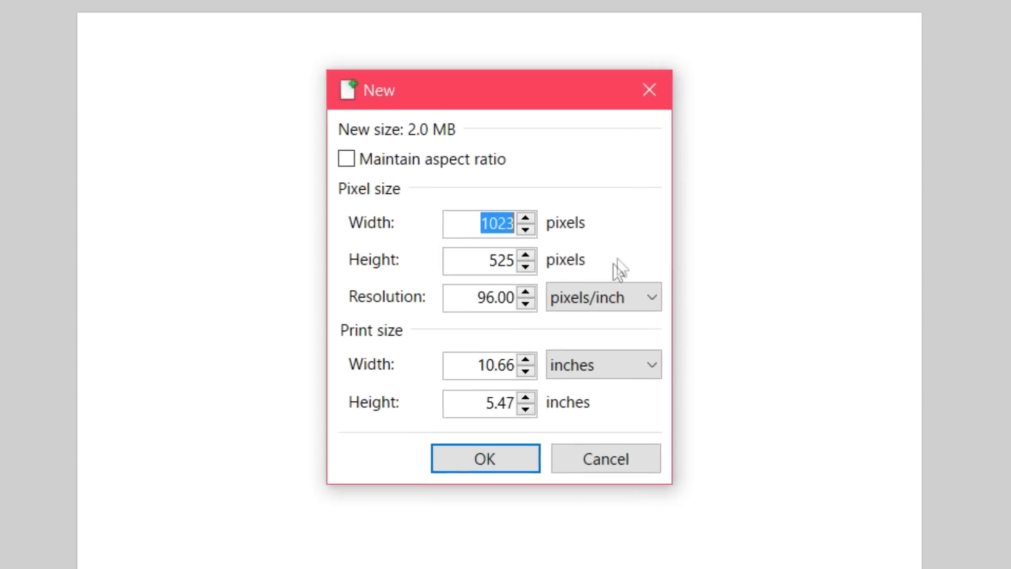
pyautogui.write('3840')
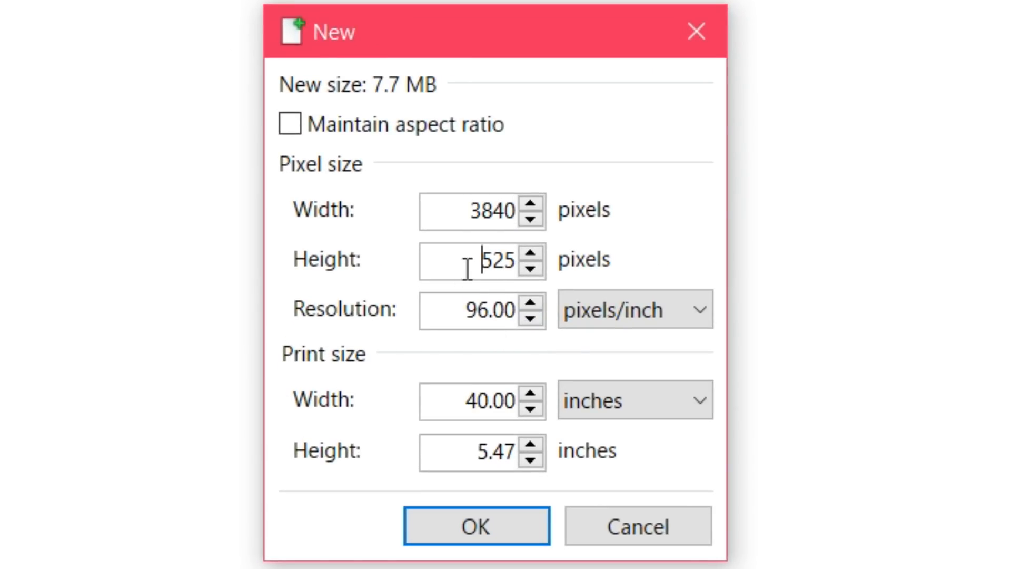
pyautogui.moveTo(467, 269); pyautogui.dragTo(619, 270)
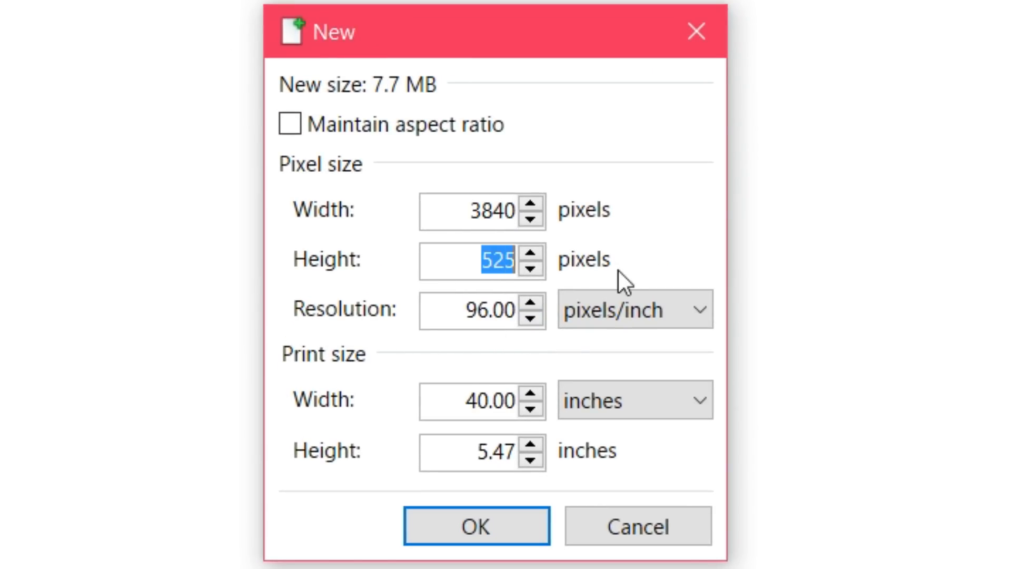
pyautogui.write('2160')
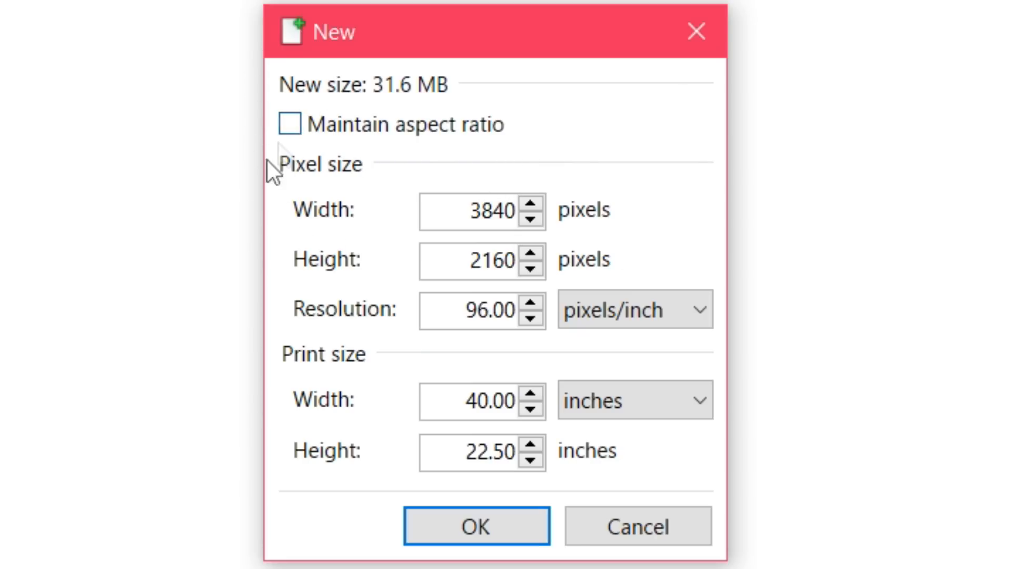
pyautogui.click(487, 515)
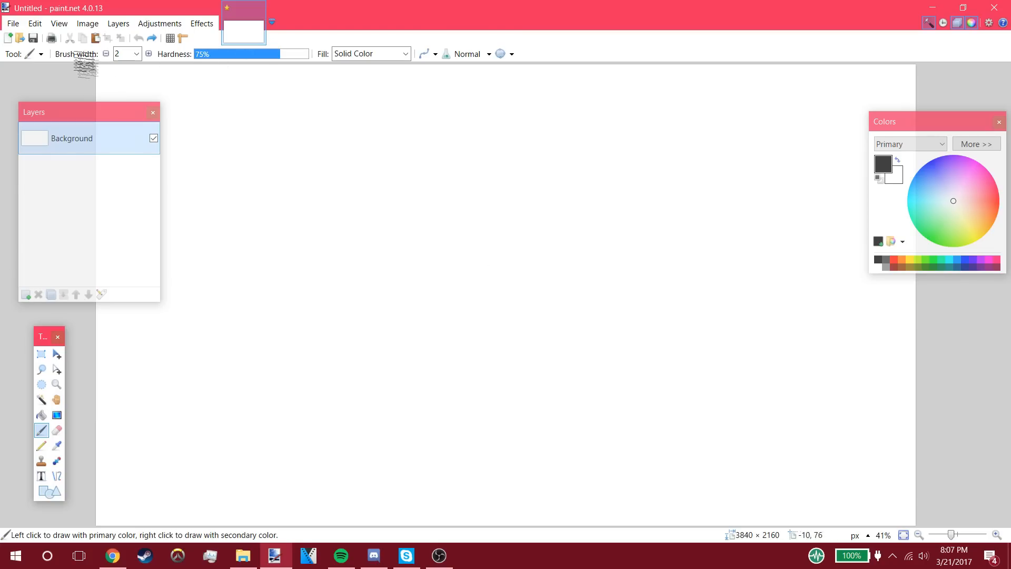
# Step: Bring up the file selection for opening existing images
pyautogui.click(21, 38)
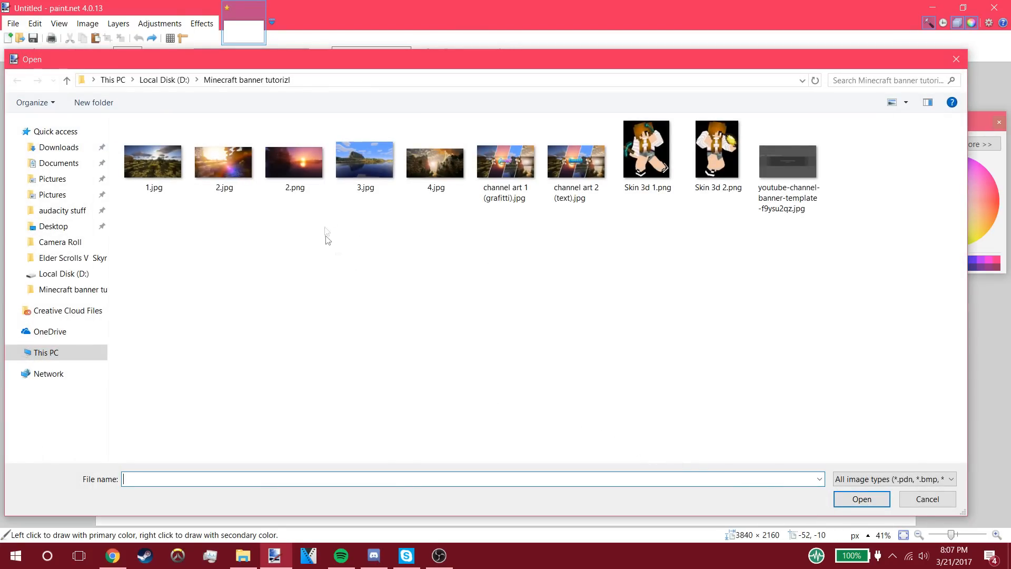
pyautogui.click(153, 161)
pyautogui.keyDown('ctrl'); pyautogui.click(295, 161); pyautogui.keyUp('ctrl')
pyautogui.keyDown('ctrl'); pyautogui.click(385, 164); pyautogui.keyUp('ctrl')
pyautogui.moveTo(437, 164); pyautogui.dragTo(467, 171)
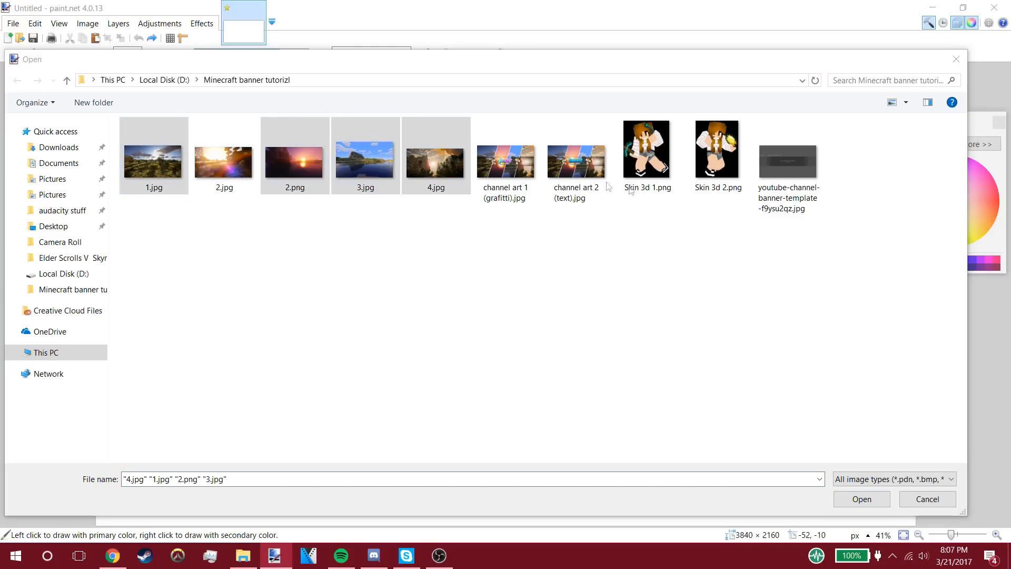
pyautogui.press('Delete')
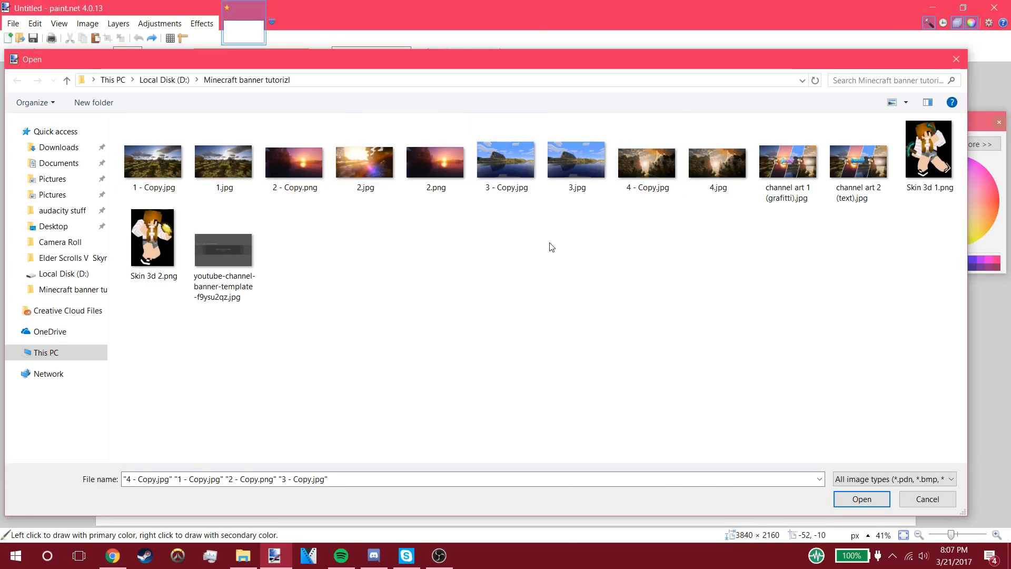
pyautogui.click(158, 182)
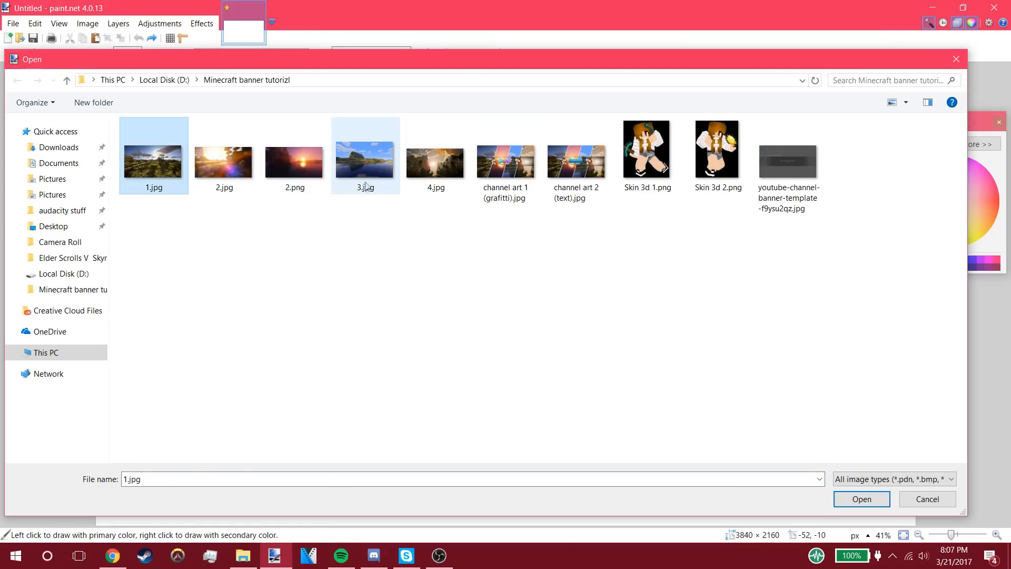
pyautogui.keyDown('shift'); pyautogui.click(358, 164); pyautogui.keyUp('shift')
pyautogui.keyDown('shift'); pyautogui.click(435, 166); pyautogui.keyUp('shift')
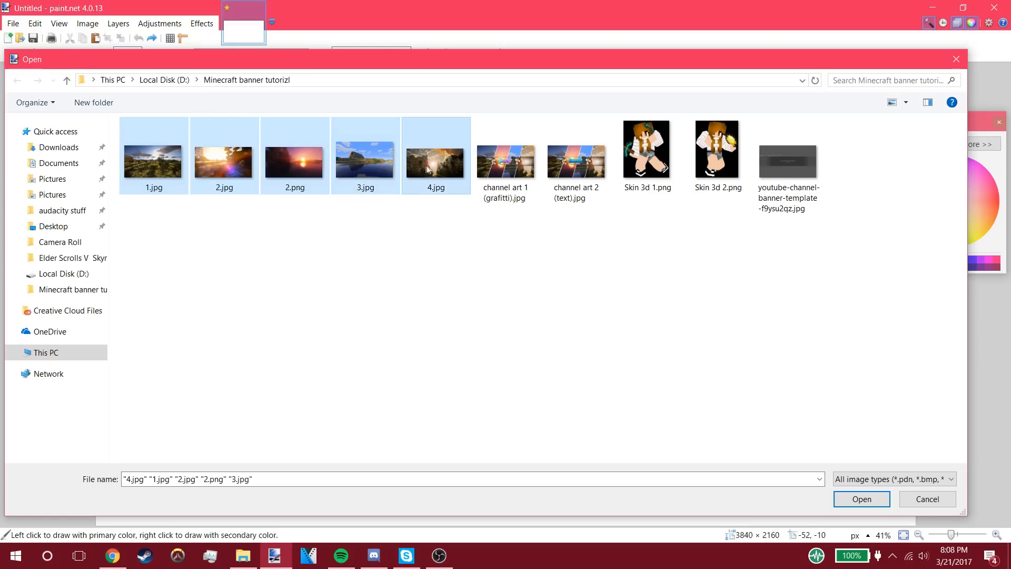
pyautogui.keyDown('shift'); pyautogui.click(810, 154); pyautogui.keyUp('shift')
pyautogui.click(806, 164)
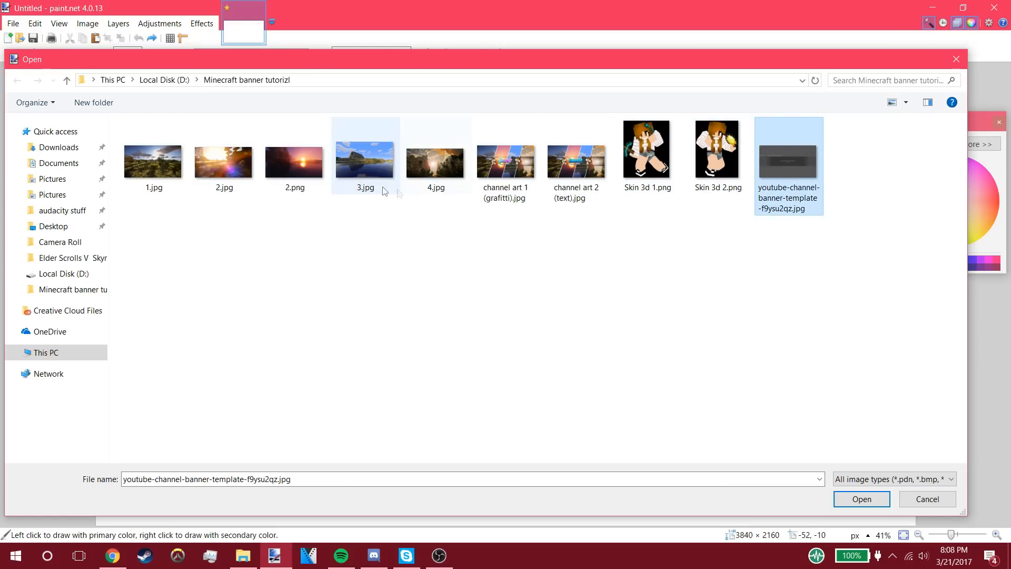
# Step: Open 1.jpg, 2.jpg, 2.png, 3.jpg and 4.jpg together from the Minecraft banner tutorizl folder
pyautogui.click(160, 169)
pyautogui.keyDown('shift'); pyautogui.click(423, 168); pyautogui.keyUp('shift')
pyautogui.click(876, 504)
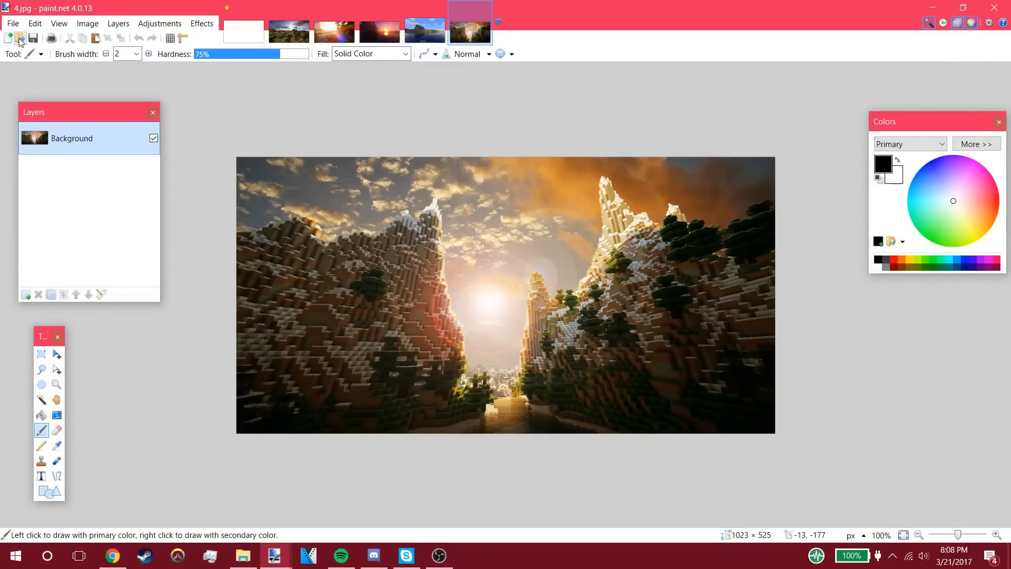
# Step: Open the banner template file youtube-channel-banner-template-f9ysu2qz.jpg
pyautogui.click(19, 39)
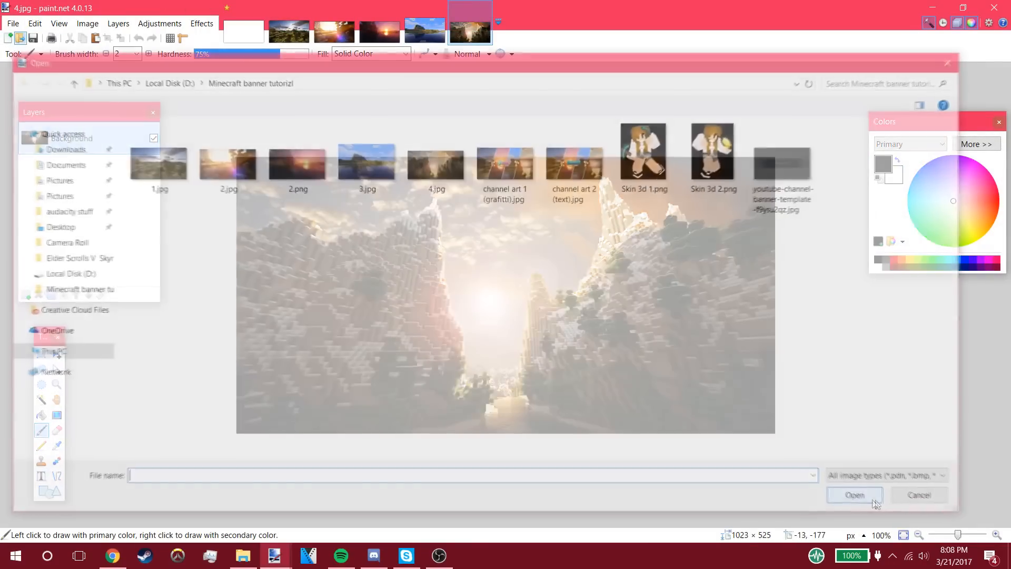
pyautogui.click(784, 190)
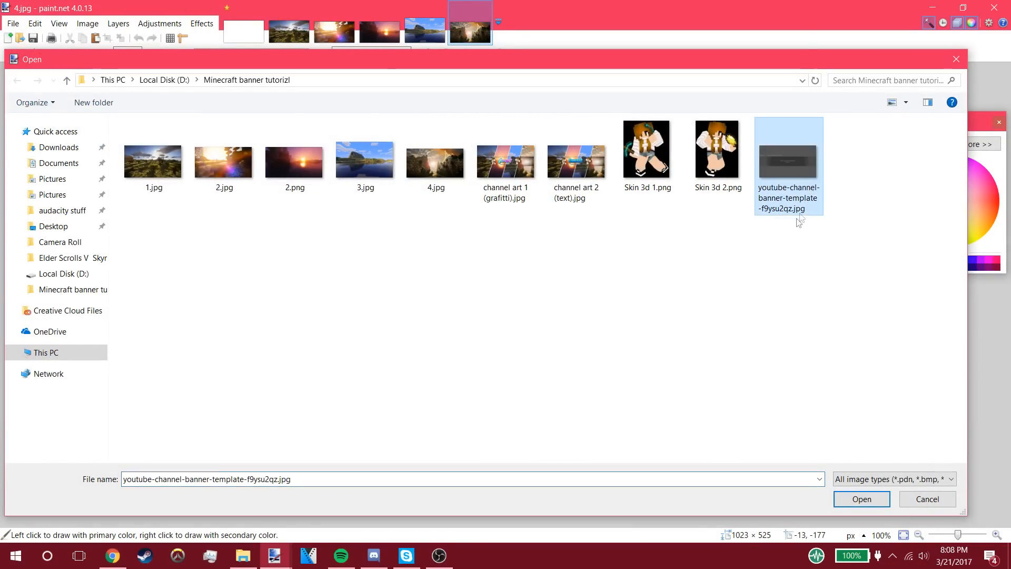
pyautogui.doubleClick(797, 218)
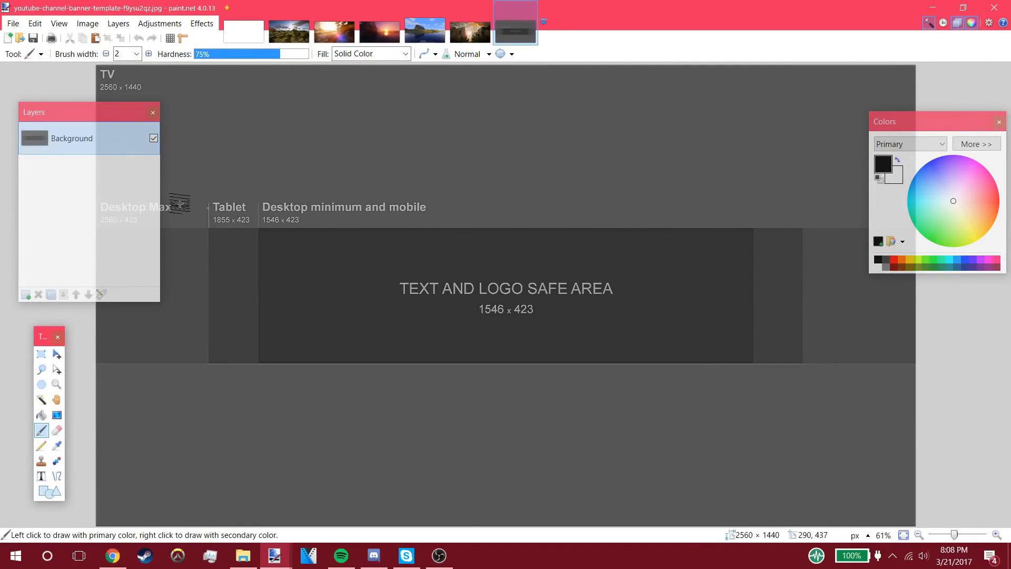
# Step: Add a new layer to the blank 3840 × 2160 image and copy the entire banner template onto it
pyautogui.click(239, 25)
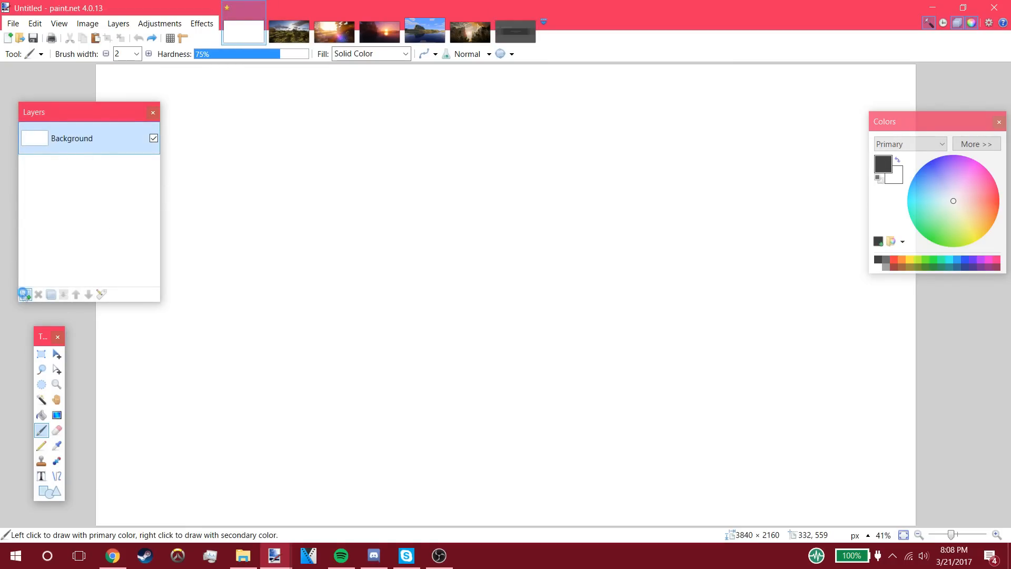
pyautogui.click(25, 293)
pyautogui.click(515, 24)
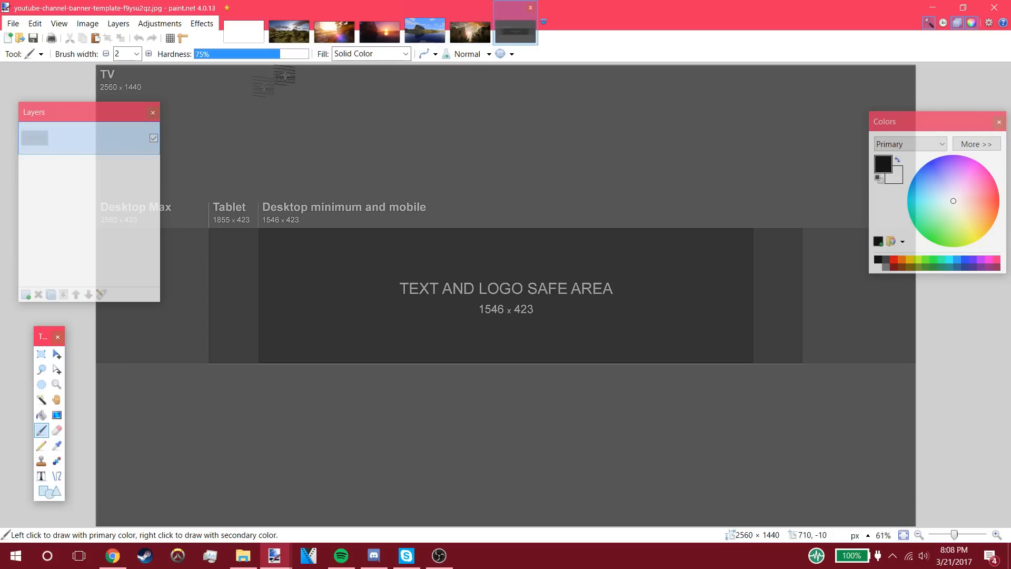
pyautogui.moveTo(91, 63); pyautogui.dragTo(918, 545)
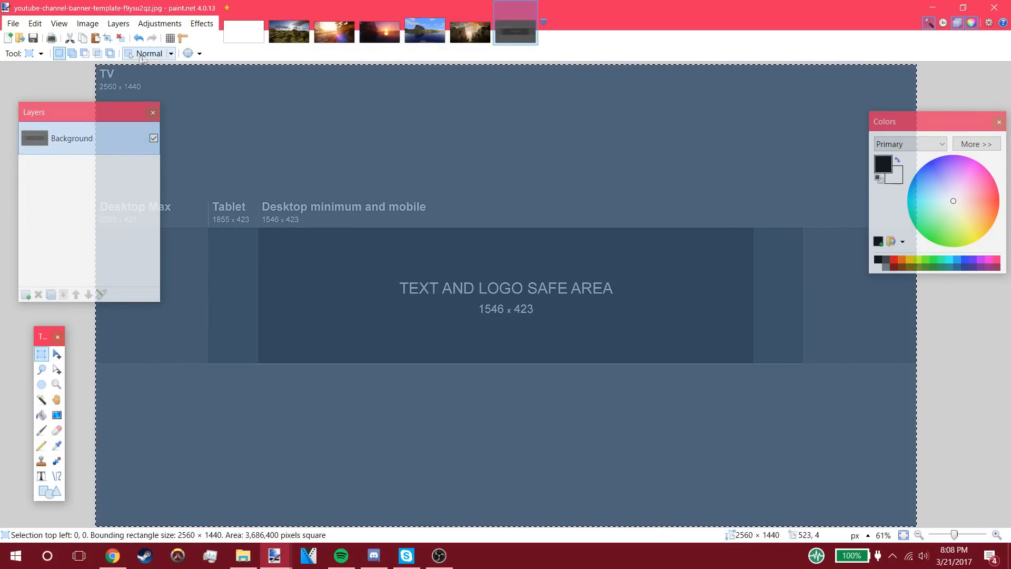
pyautogui.click(233, 32)
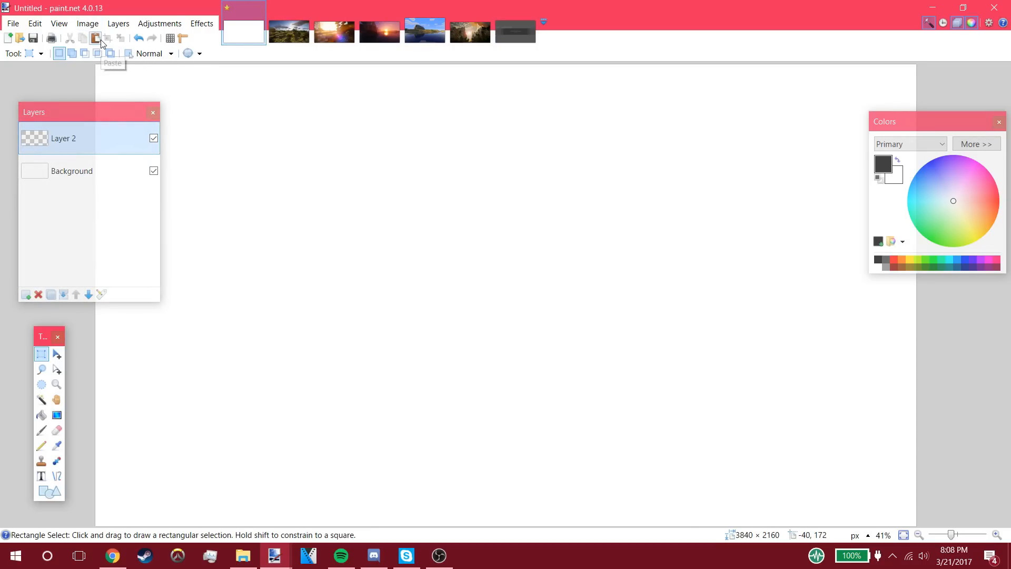
pyautogui.click(101, 42)
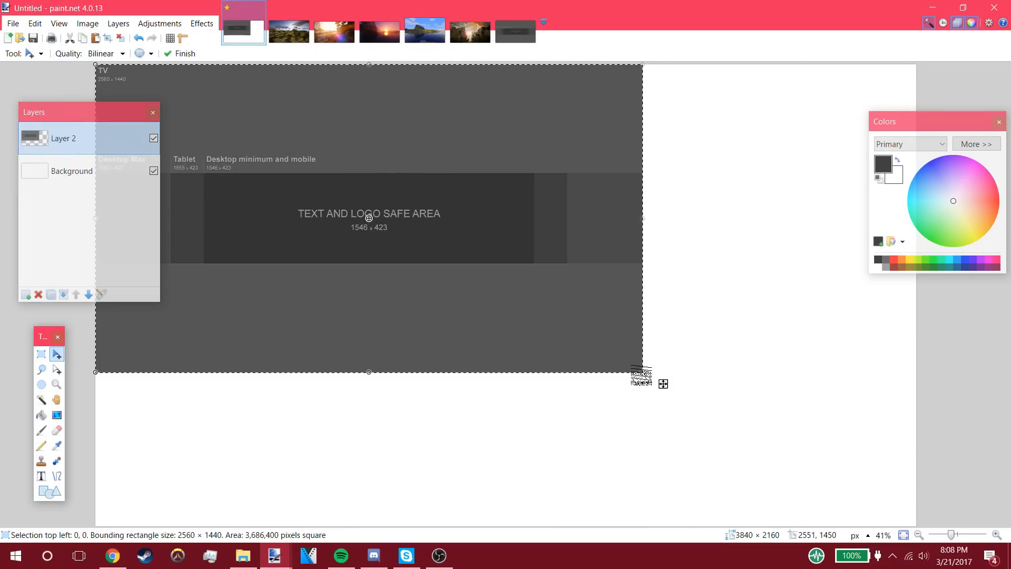
# Step: Stretch the pasted template from its lower-right corner to fill the whole canvas, and deselect it
pyautogui.moveTo(642, 375); pyautogui.dragTo(966, 531)
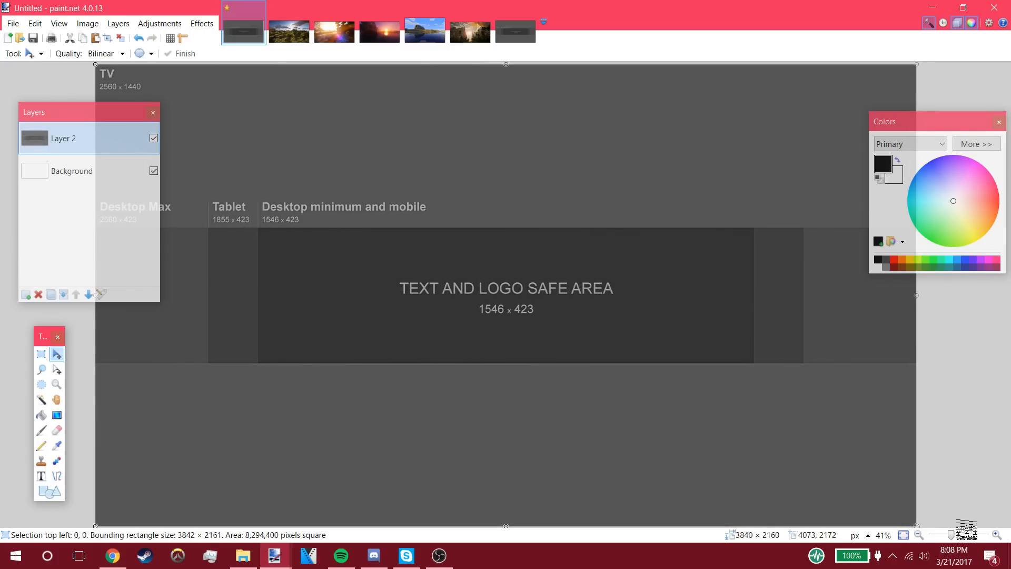
pyautogui.click(42, 354)
pyautogui.click(3, 311)
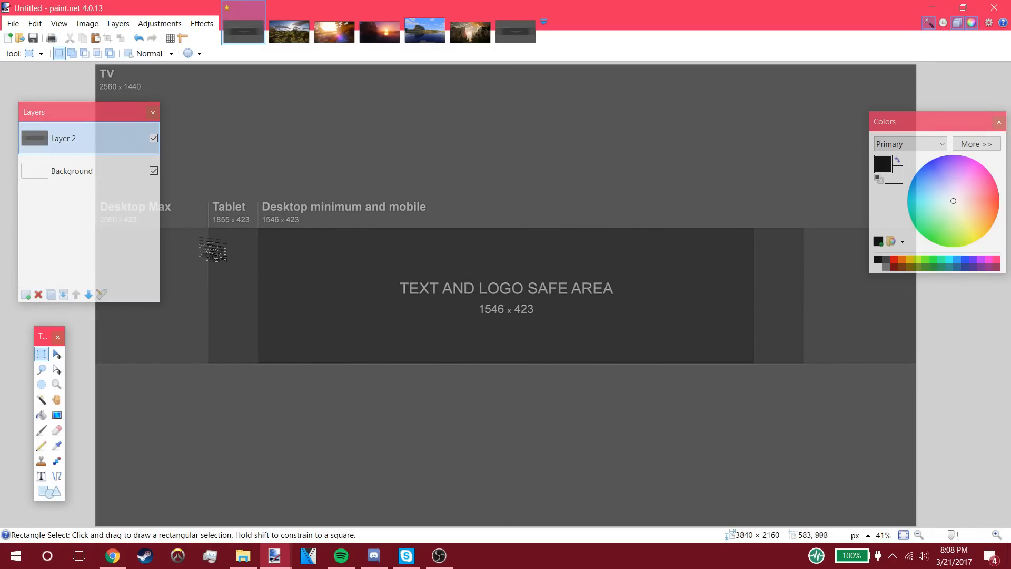
# Step: Set the opacity of the template layer, Layer 2, to 95
pyautogui.click(102, 295)
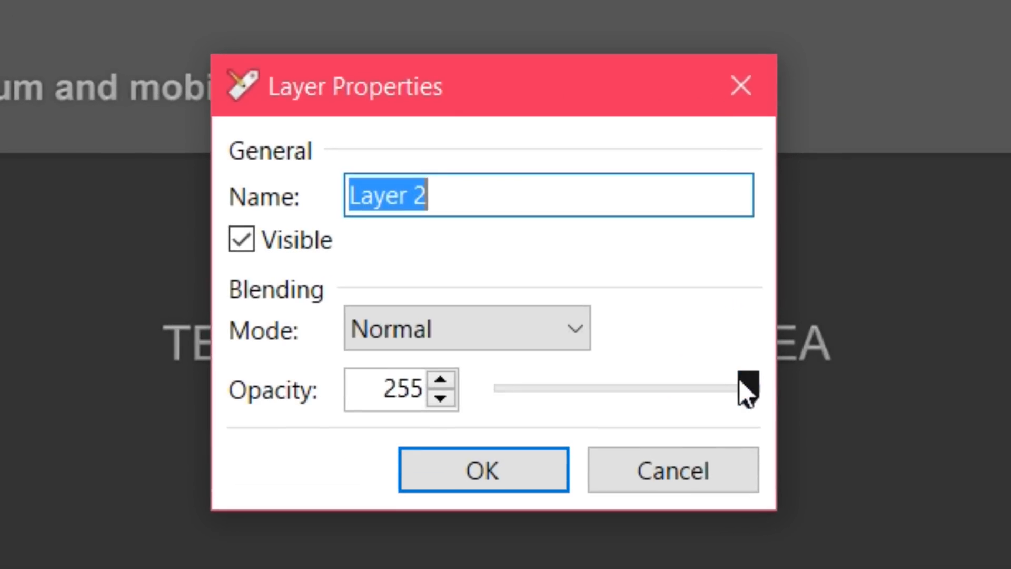
pyautogui.moveTo(591, 306); pyautogui.dragTo(572, 309)
pyautogui.moveTo(686, 407); pyautogui.dragTo(601, 398)
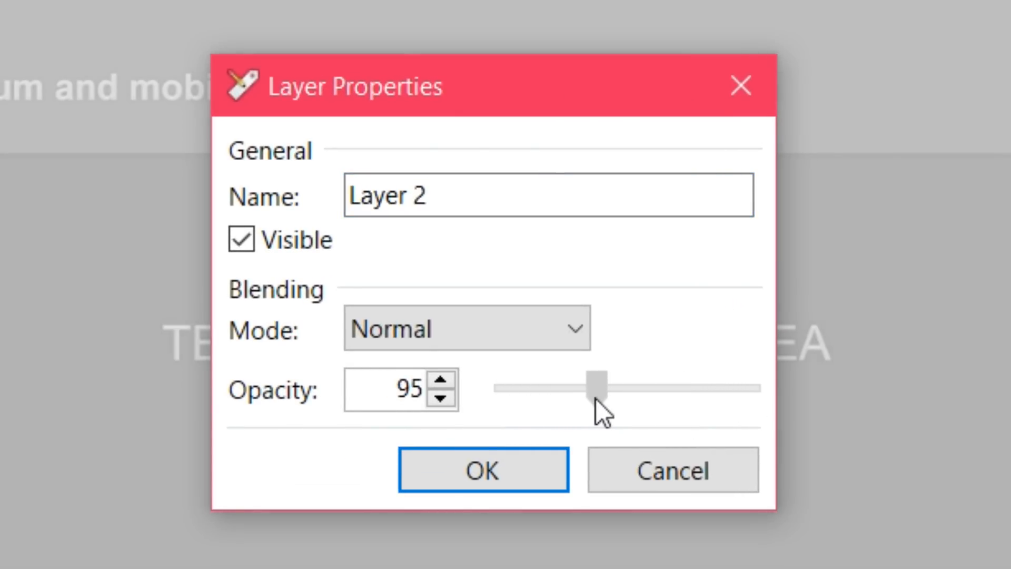
pyautogui.click(520, 475)
# Step: Add a new layer directly above Background and copy the entire 1.jpg landscape onto it
pyautogui.click(102, 181)
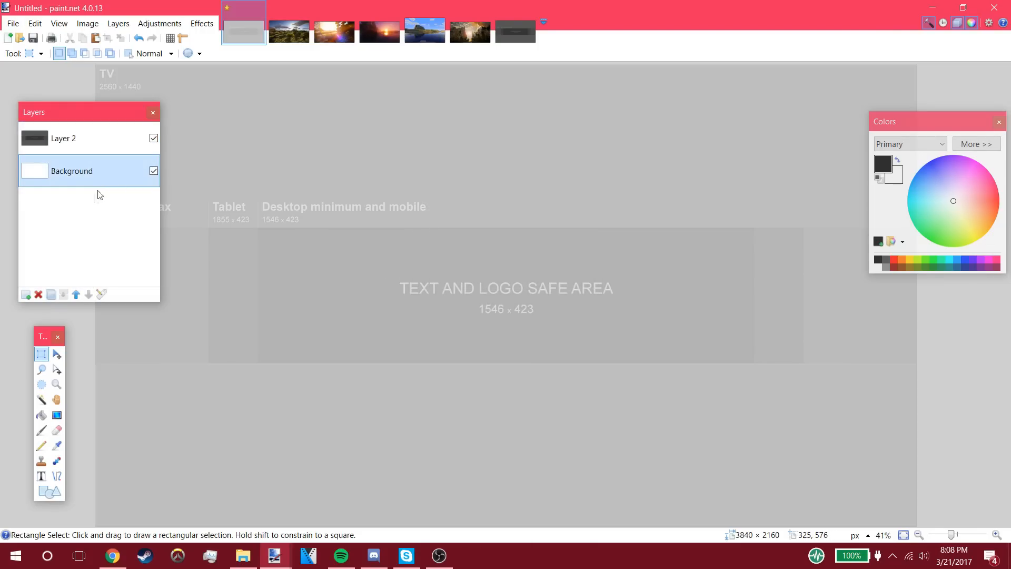
pyautogui.click(24, 294)
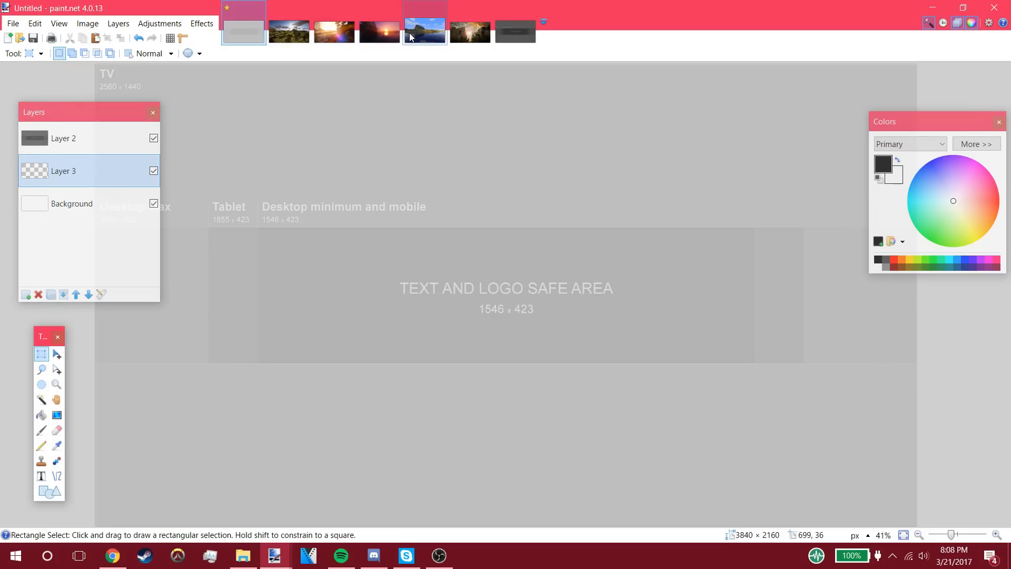
pyautogui.click(288, 24)
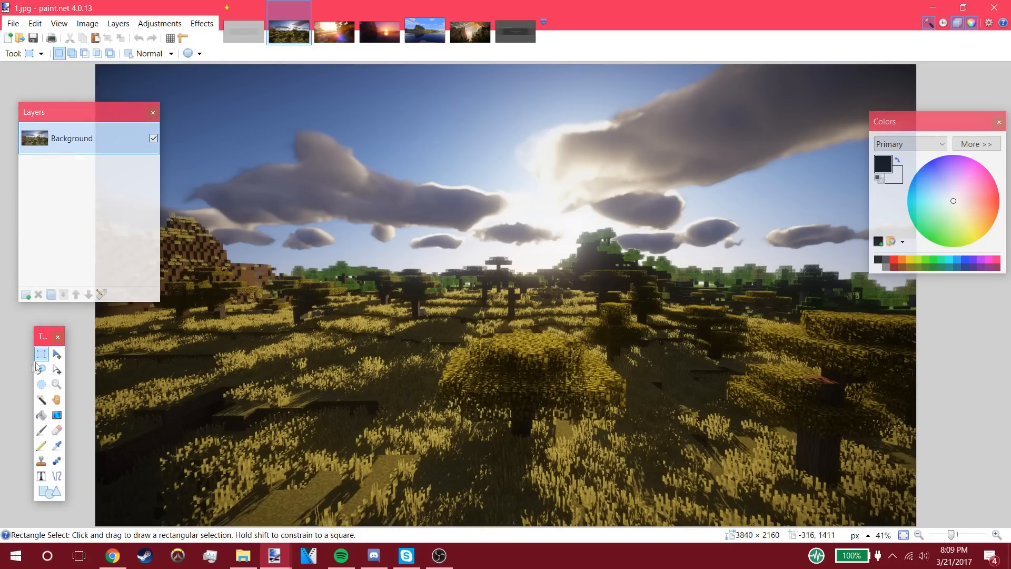
pyautogui.moveTo(92, 64); pyautogui.dragTo(1009, 567)
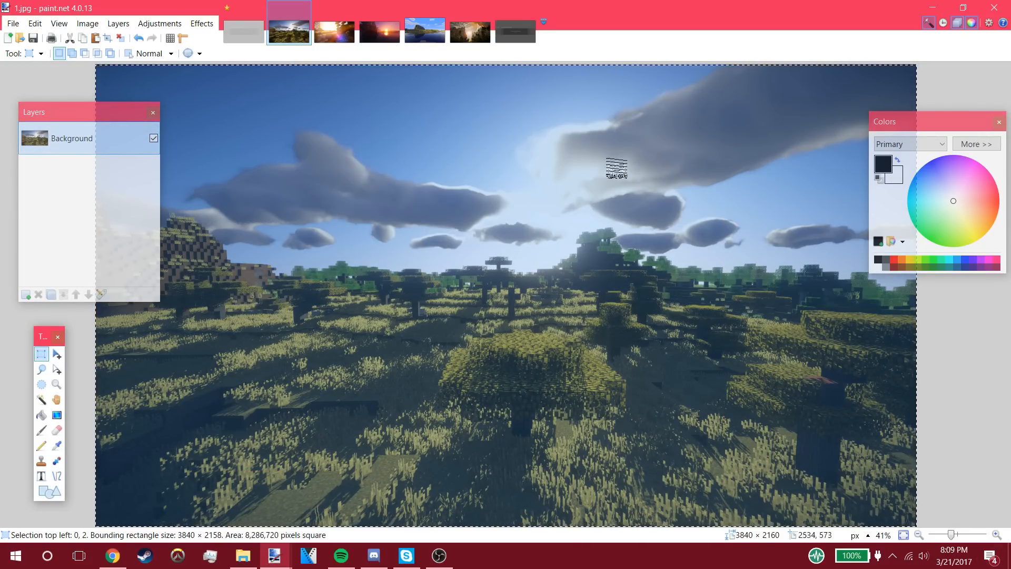
pyautogui.hotkey('ctrl', 'a')
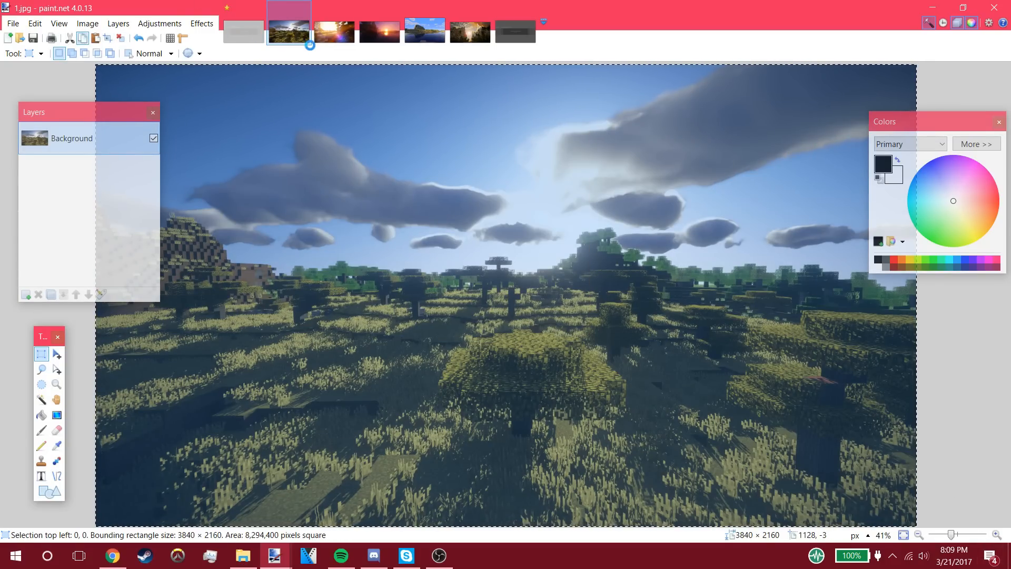
pyautogui.click(244, 32)
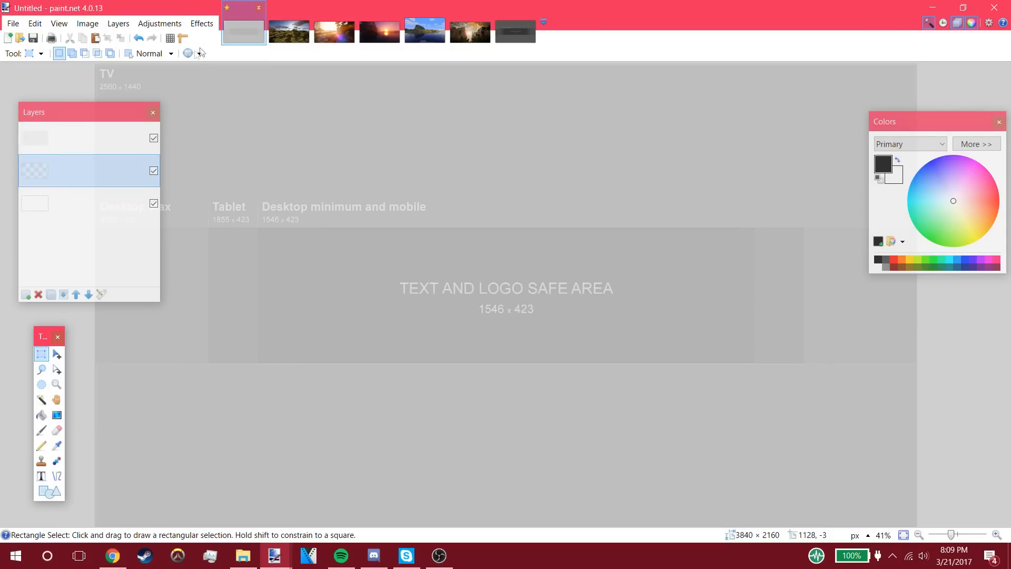
pyautogui.click(94, 38)
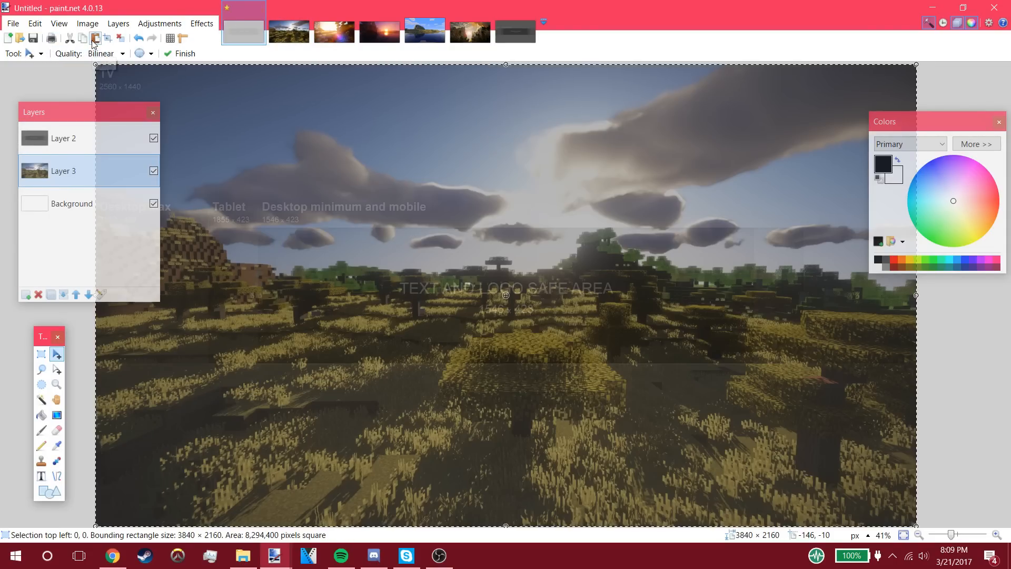
pyautogui.click(41, 354)
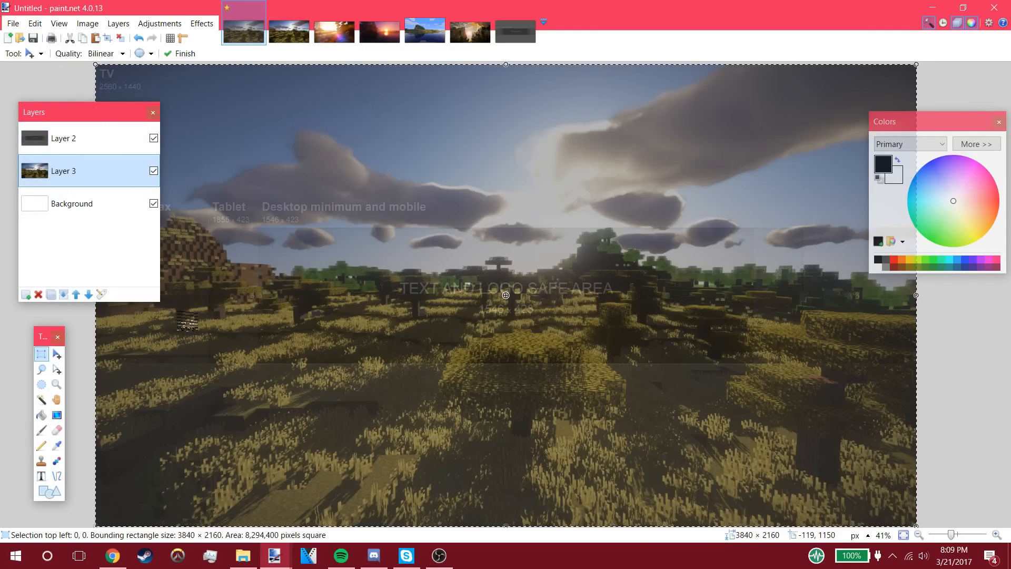
# Step: Zoom out with the Zoom tool until the whole canvas is surrounded by a wide empty margin
pyautogui.click(56, 385)
pyautogui.rightClick(295, 322)
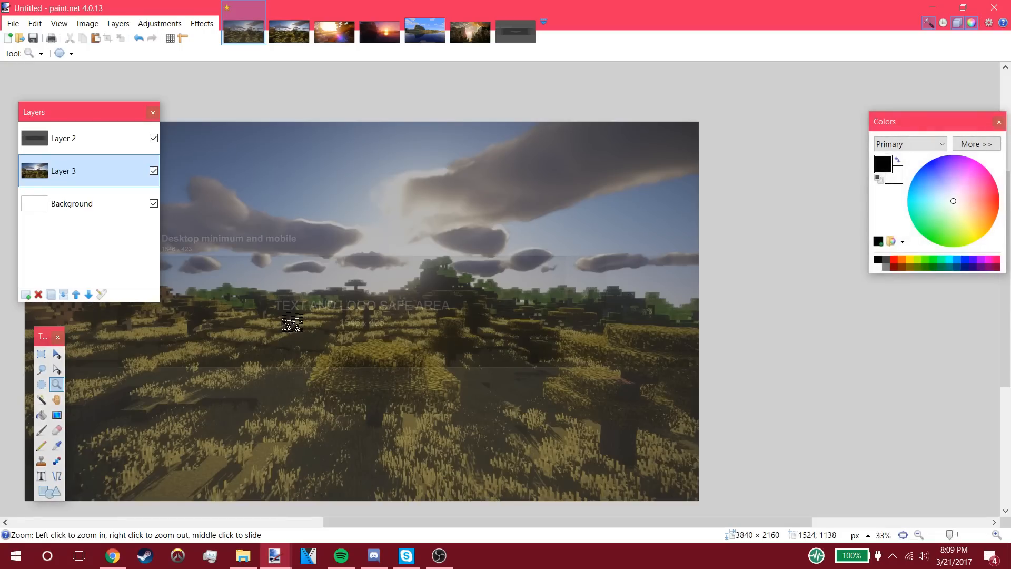
pyautogui.rightClick(297, 324)
pyautogui.click(303, 329)
pyautogui.rightClick(394, 327)
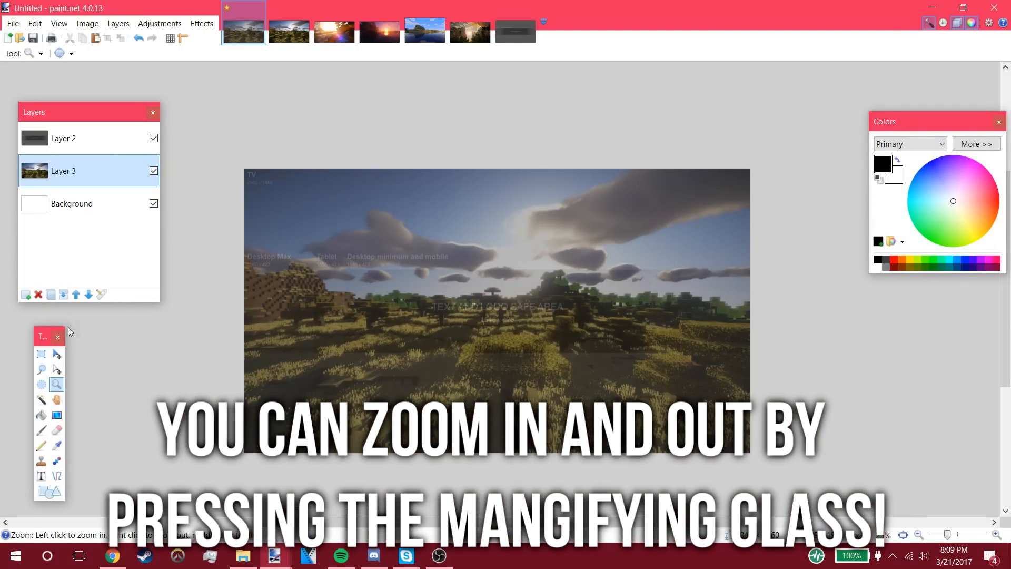
# Step: Delete the part of Layer 3's landscape beyond a slanted edge, using an enlarged rectangular selection rotated to about -14.36°, keeping the canvas's left strip
pyautogui.click(41, 354)
pyautogui.moveTo(330, 445); pyautogui.dragTo(537, 40)
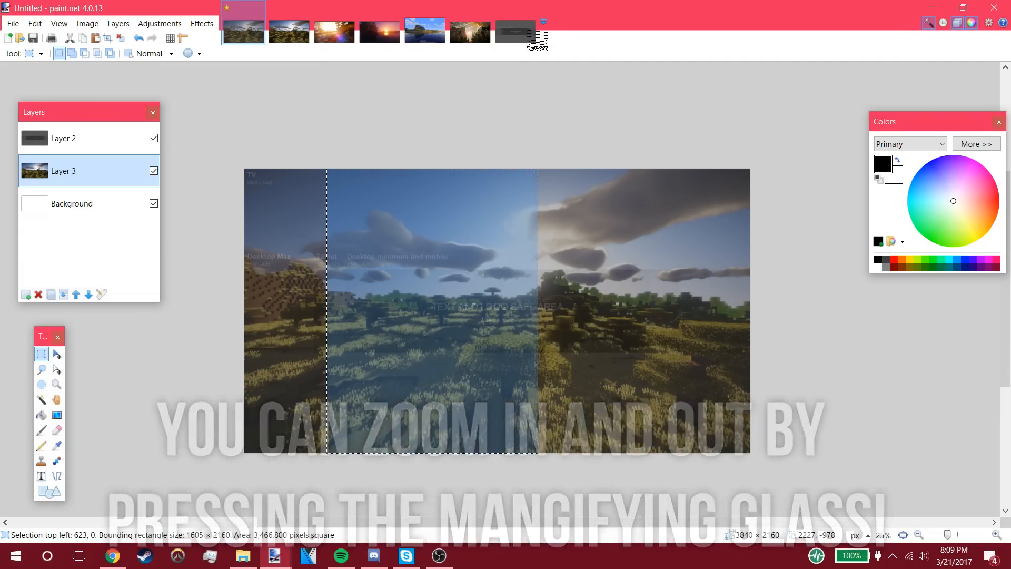
pyautogui.click(56, 370)
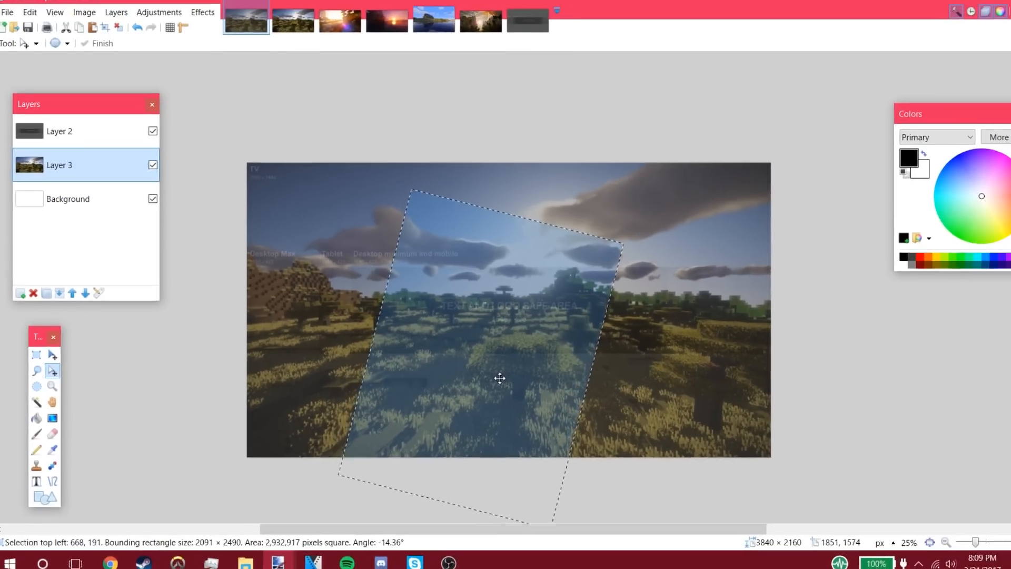
pyautogui.moveTo(497, 377); pyautogui.dragTo(479, 379)
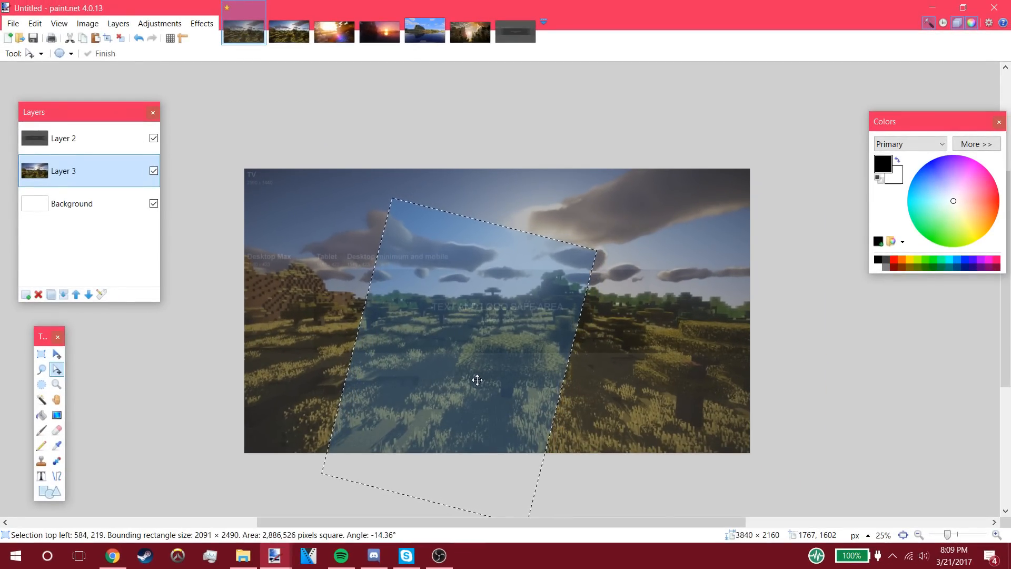
pyautogui.moveTo(494, 224); pyautogui.dragTo(554, 117)
pyautogui.moveTo(485, 317); pyautogui.dragTo(780, 399)
pyautogui.moveTo(637, 152); pyautogui.dragTo(657, 124)
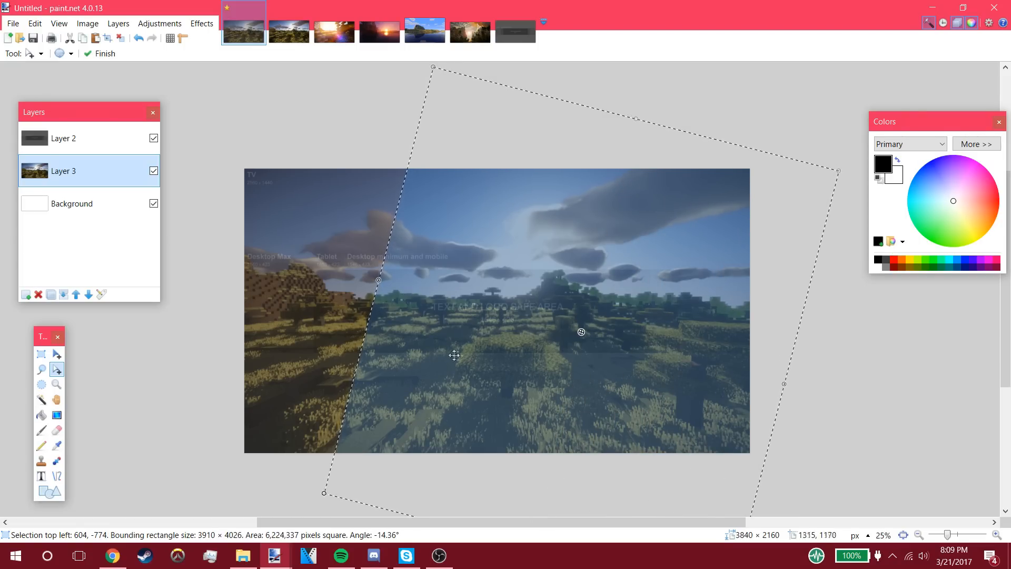
pyautogui.press('Delete')
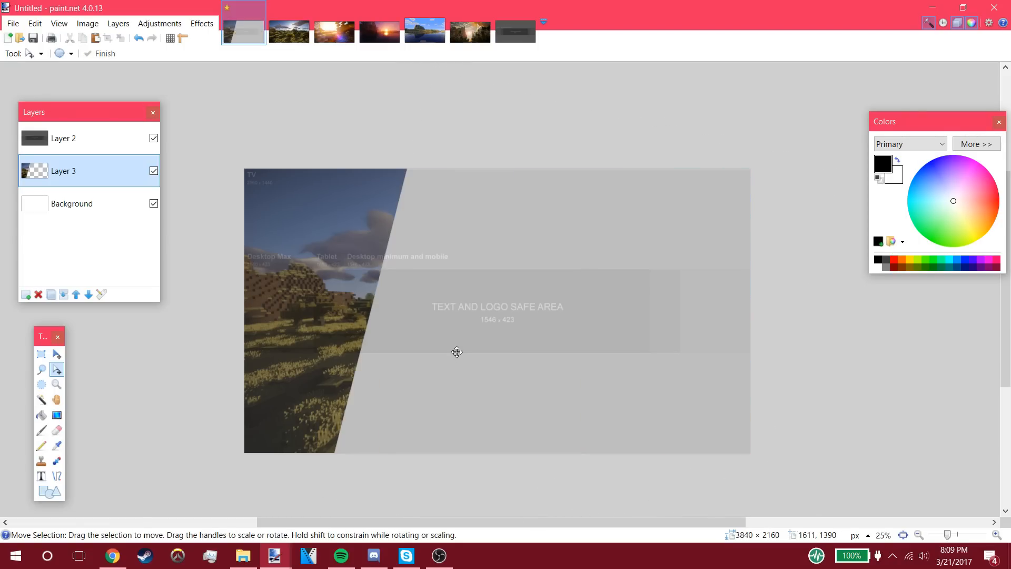
# Step: Apply a white Drop Shadow to Layer 3 with widening radius 23, blur radius 0, zero offsets and shadow opacity 255
pyautogui.click(206, 27)
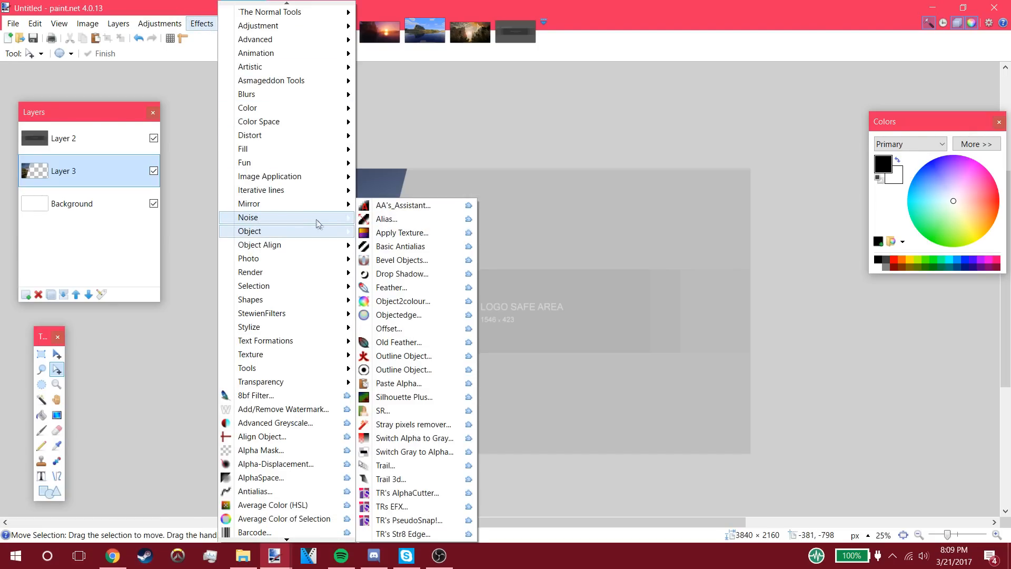
pyautogui.click(402, 274)
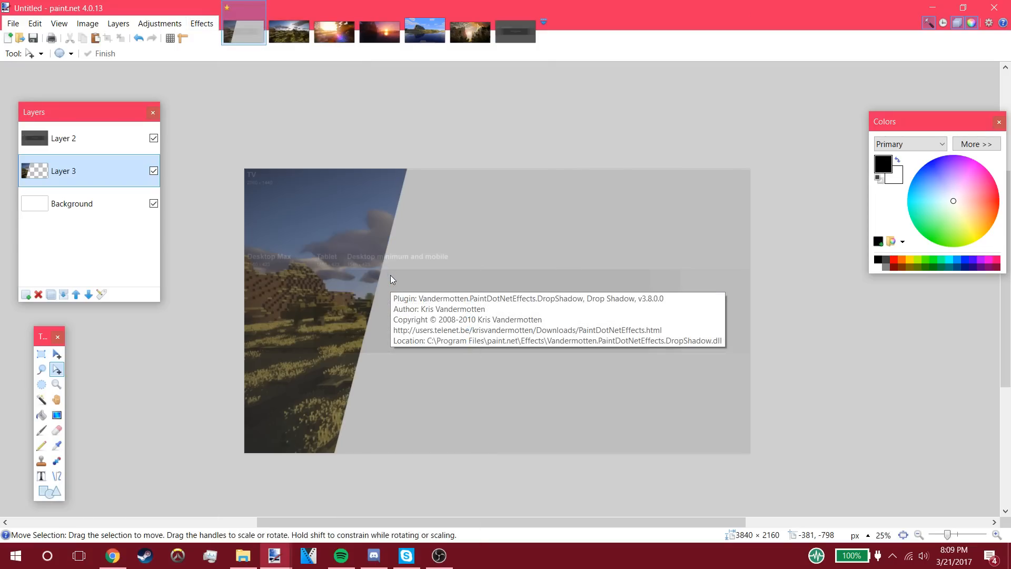
pyautogui.moveTo(478, 121); pyautogui.dragTo(618, 158)
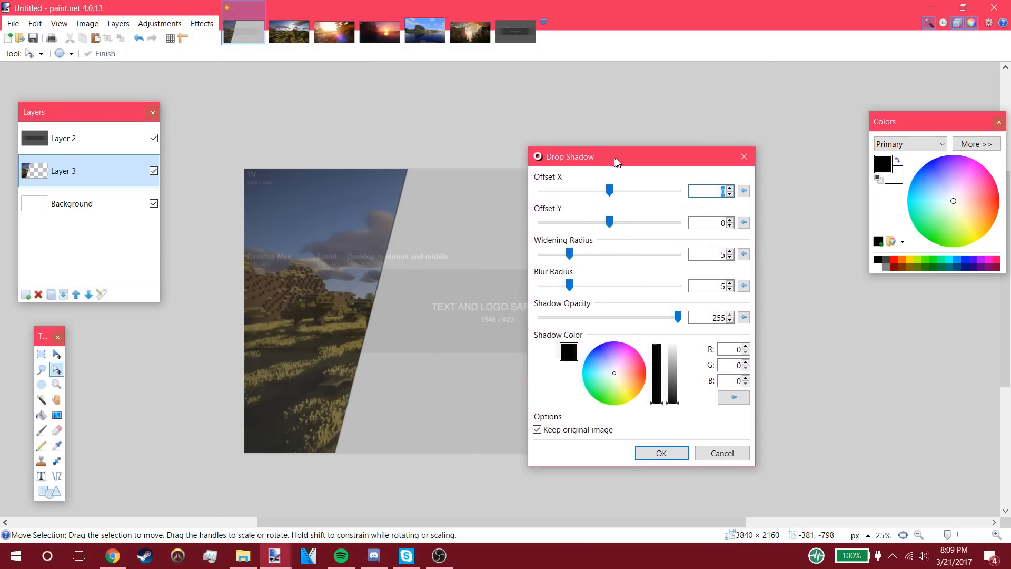
pyautogui.moveTo(573, 255); pyautogui.dragTo(677, 259)
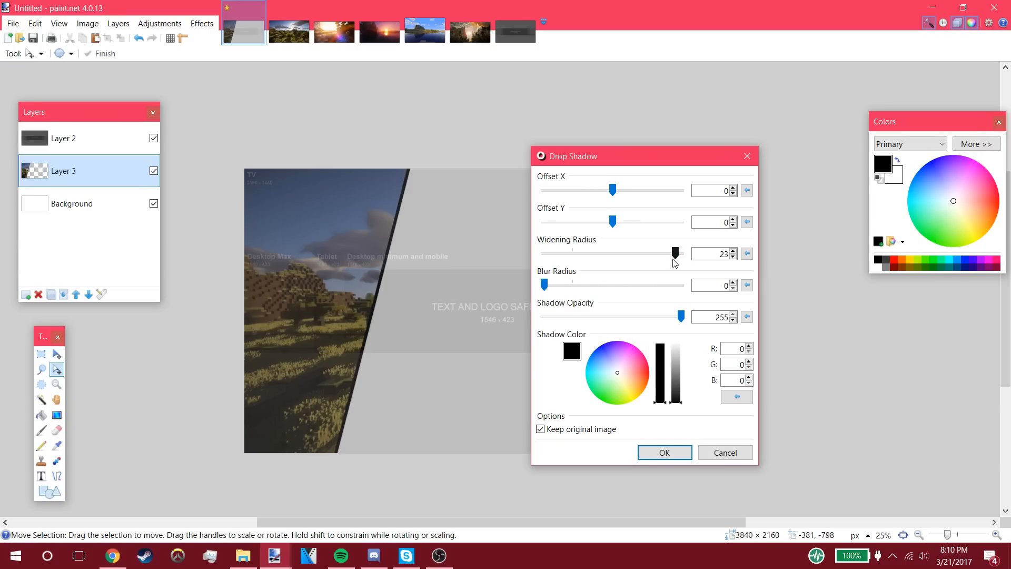
pyautogui.moveTo(678, 401); pyautogui.dragTo(677, 343)
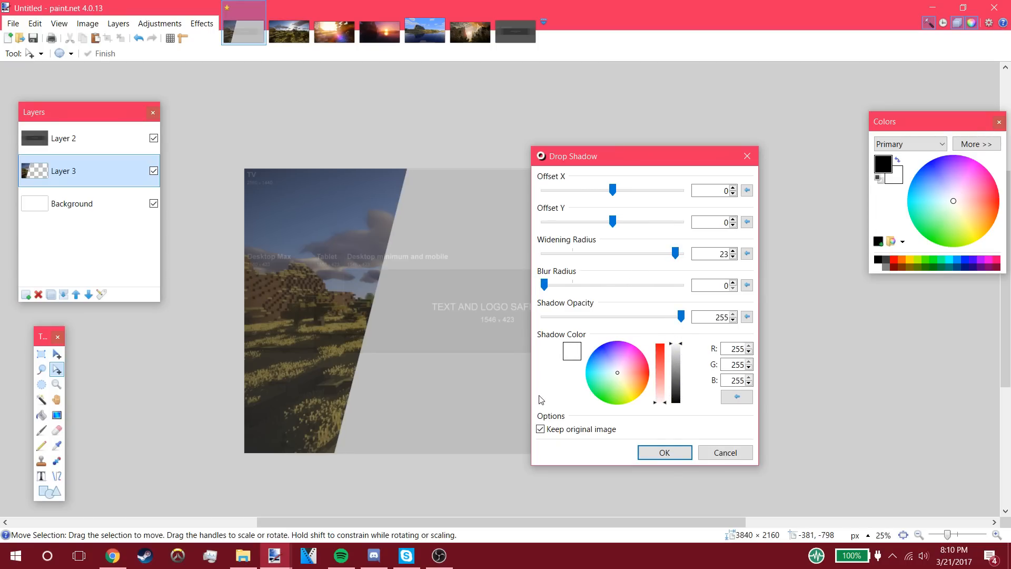
pyautogui.click(668, 458)
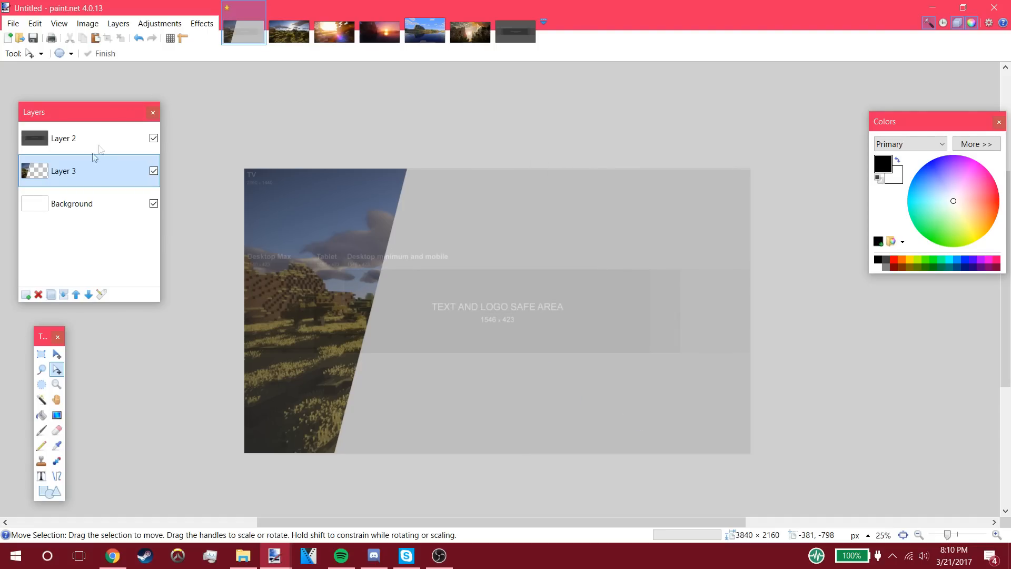
# Step: Fill the Background layer with solid black using the Paint Bucket tool
pyautogui.click(85, 211)
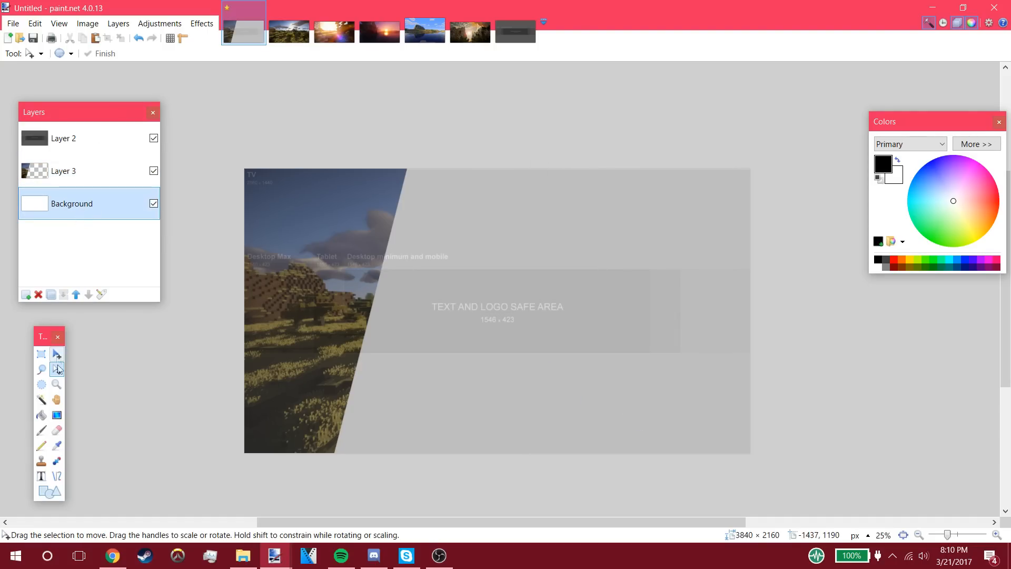
pyautogui.click(41, 417)
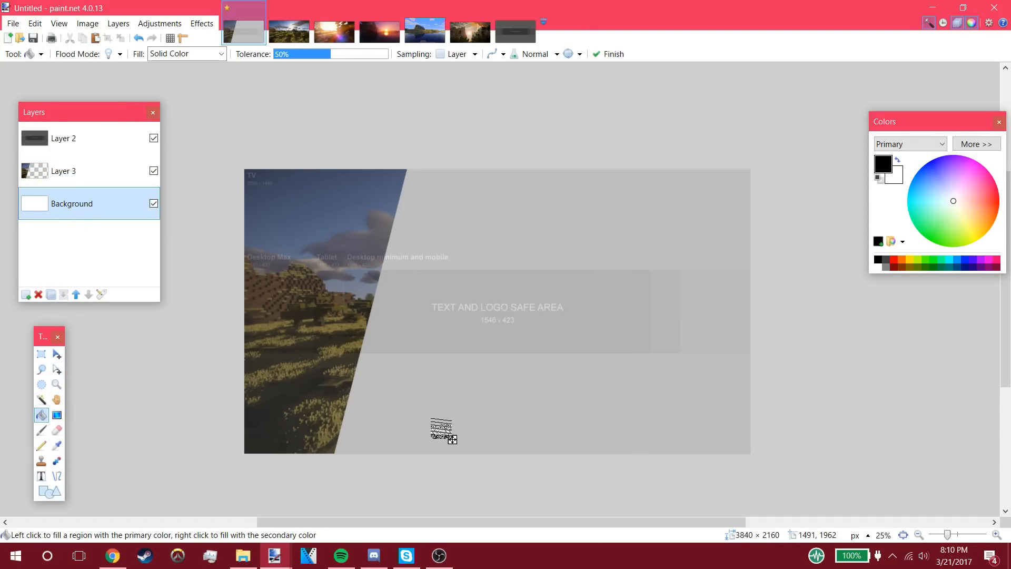
pyautogui.click(441, 428)
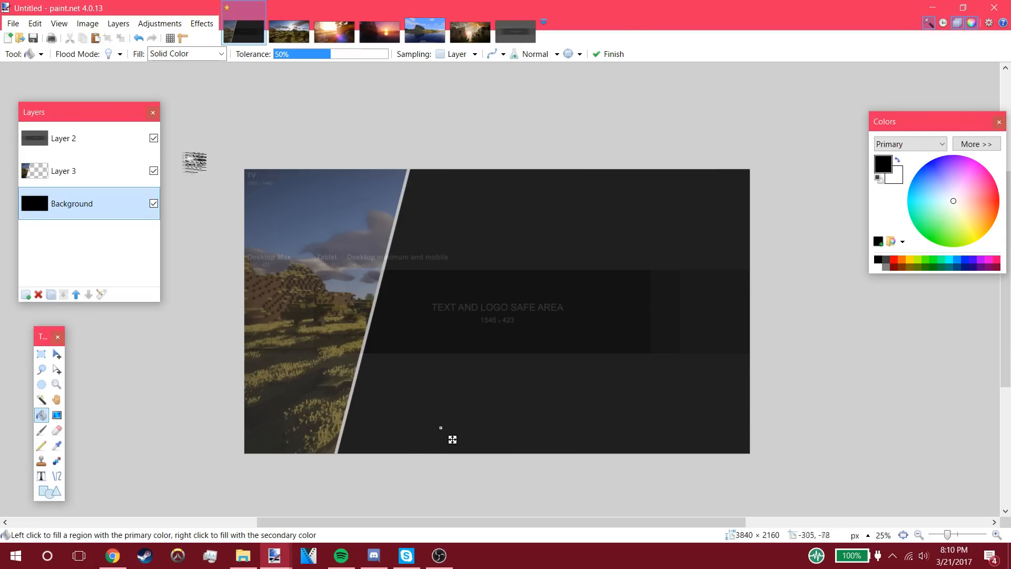
# Step: Copy the entire 2.png sunset image, return to the banner image and make Layer 3 active
pyautogui.press('s')
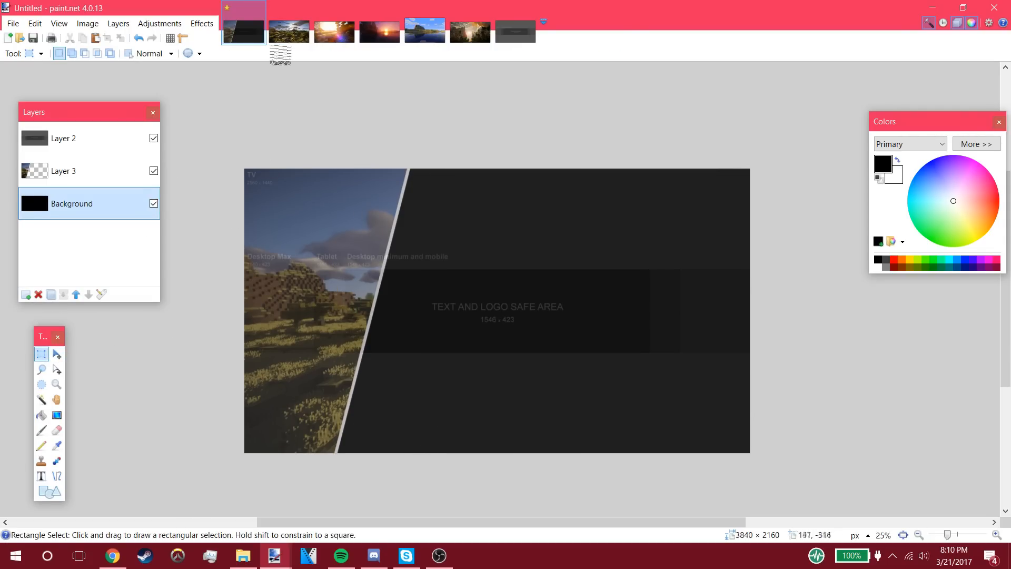
pyautogui.click(380, 32)
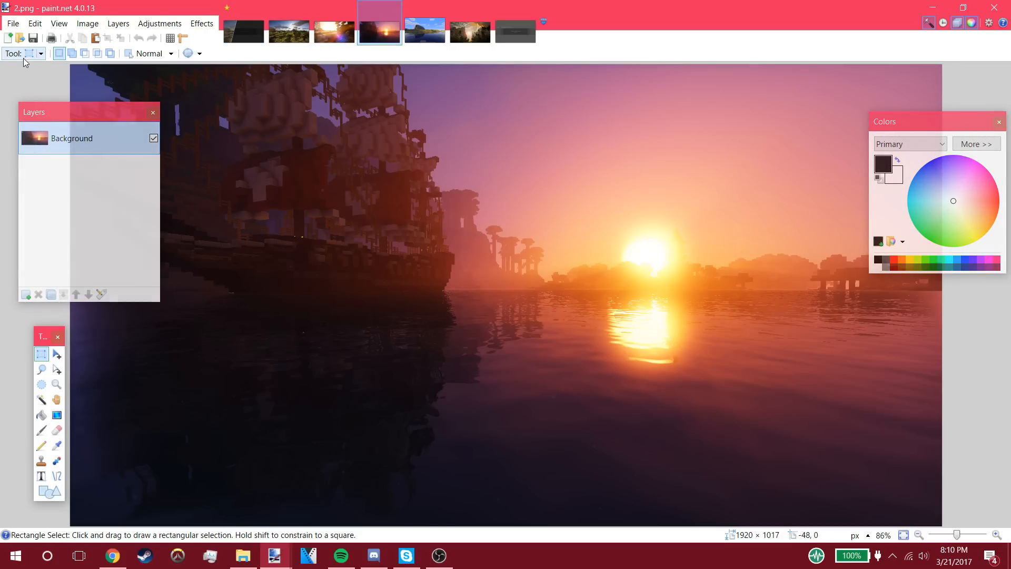
pyautogui.moveTo(59, 62); pyautogui.dragTo(1005, 567)
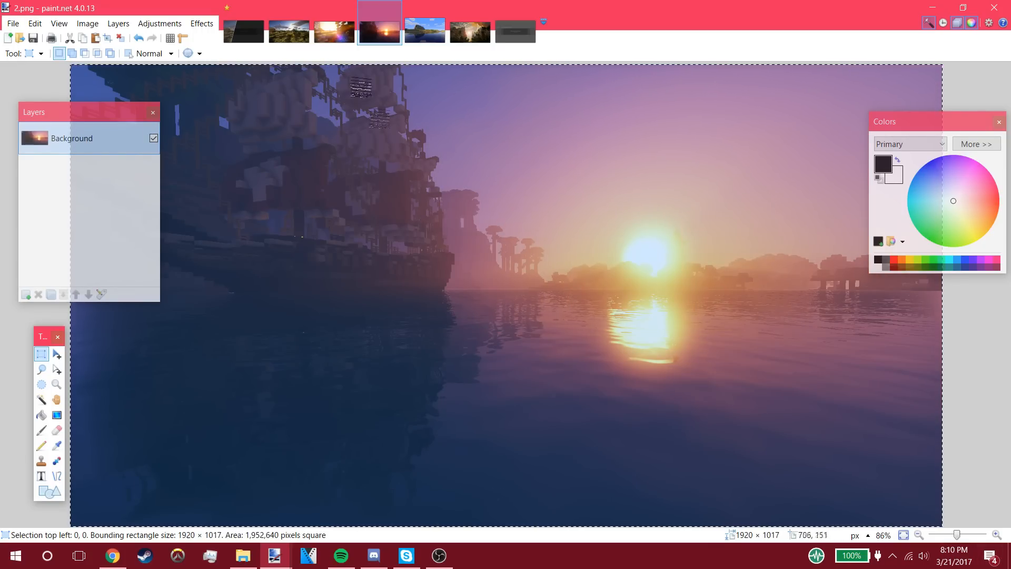
pyautogui.click(82, 37)
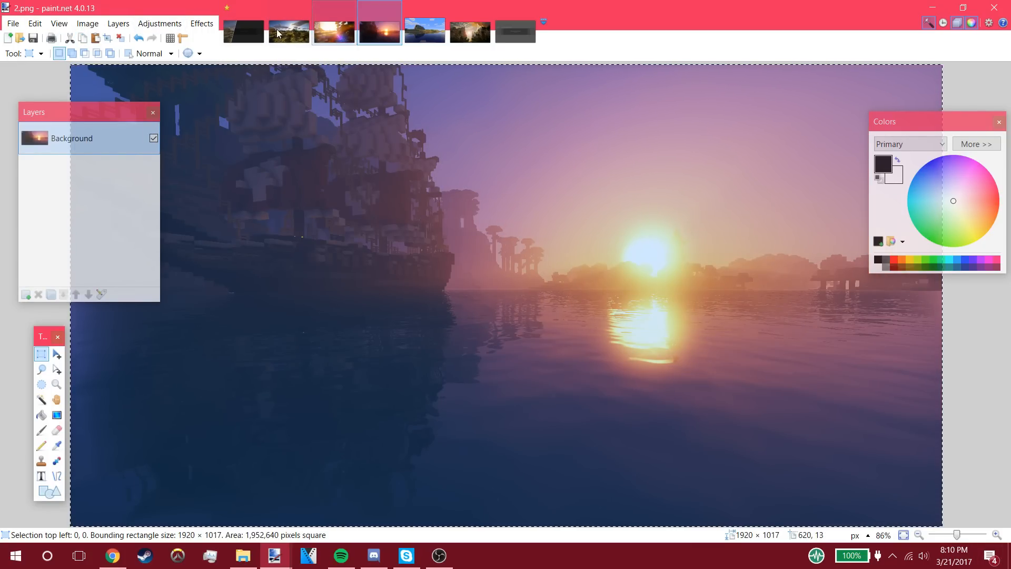
pyautogui.click(245, 31)
pyautogui.click(79, 169)
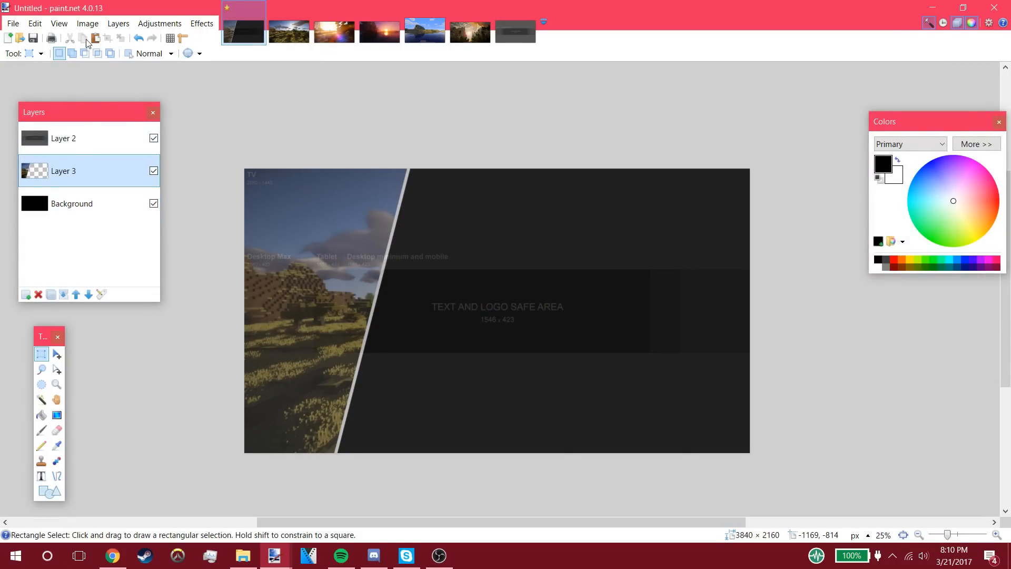
pyautogui.click(96, 39)
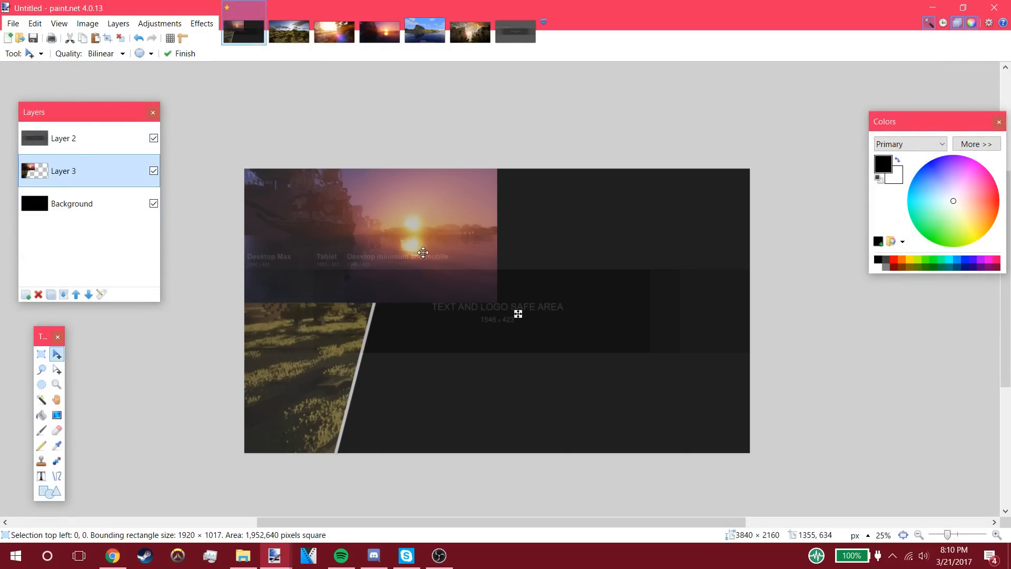
pyautogui.moveTo(423, 253); pyautogui.dragTo(437, 270)
pyautogui.hotkey('ctrl', 'z')
pyautogui.hotkey('ctrl', 'z')
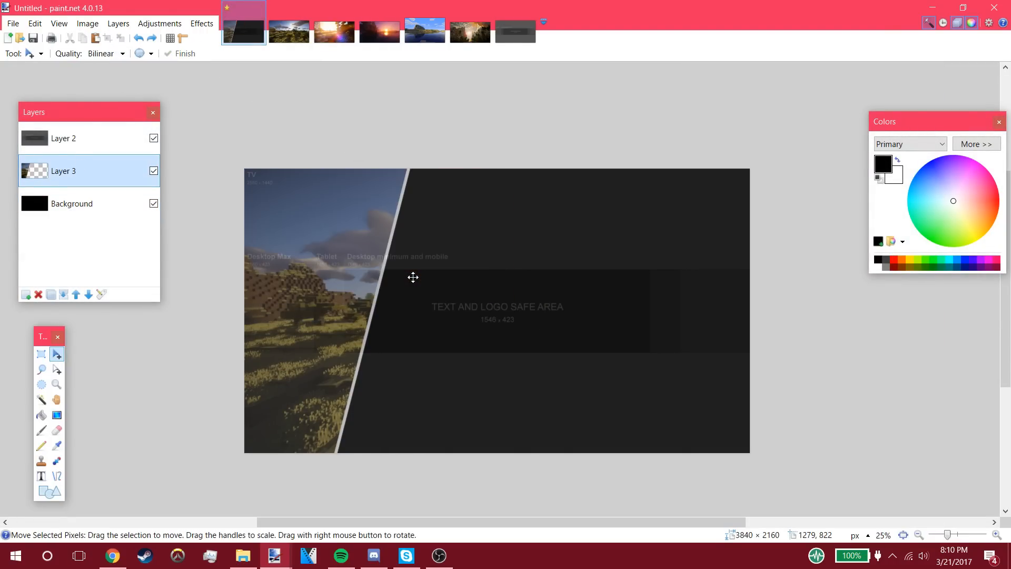
# Step: Add a new layer directly beneath Layer 3 and paste the sunset image onto it
pyautogui.click(26, 295)
pyautogui.moveTo(72, 172); pyautogui.dragTo(82, 188)
pyautogui.click(96, 38)
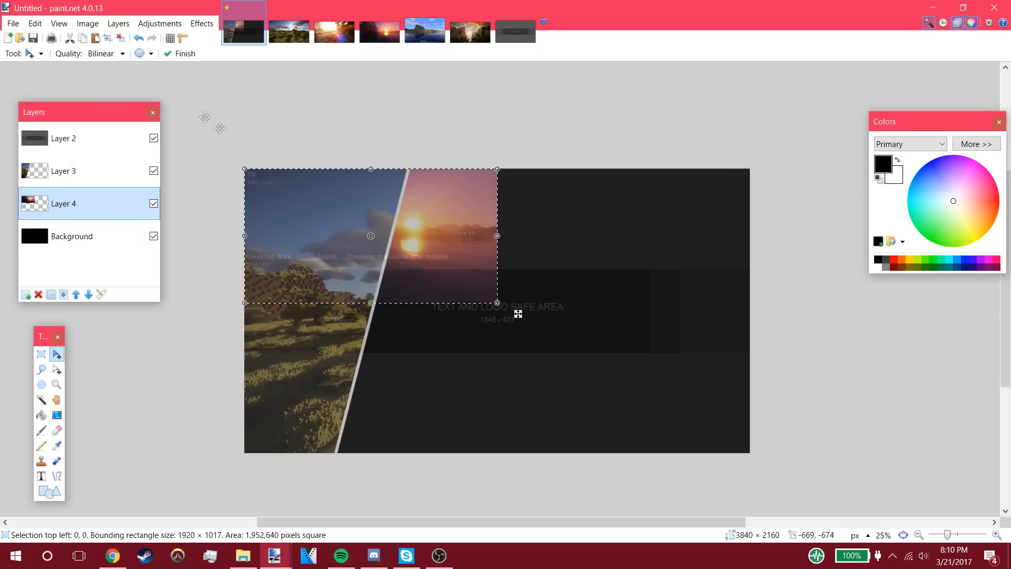
# Step: Enlarge the pasted sunset to about 3236 × 2535 px and position it so the sun sits beside the slanted landscape strip
pyautogui.moveTo(420, 271); pyautogui.dragTo(452, 420)
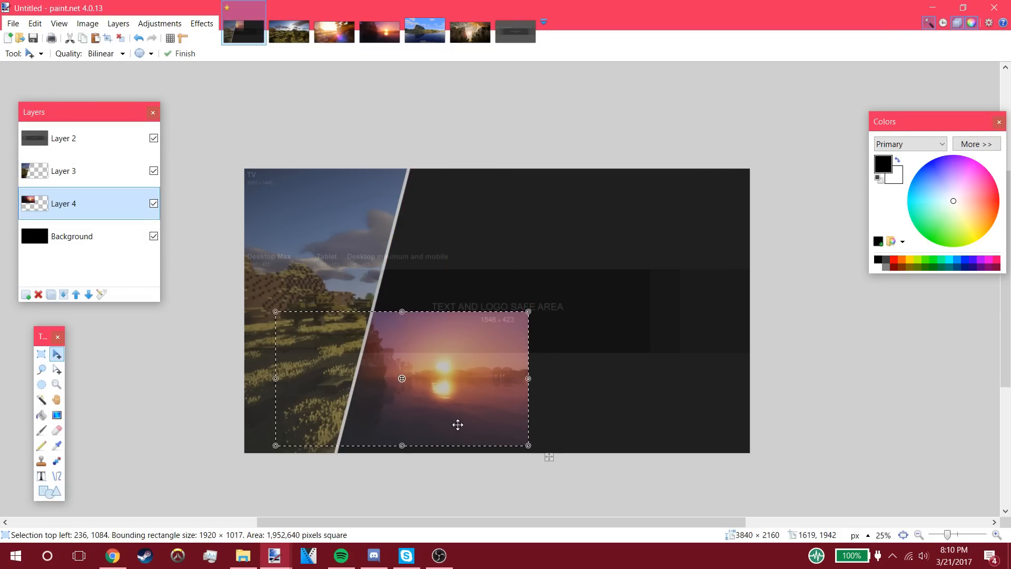
pyautogui.moveTo(545, 452); pyautogui.dragTo(722, 501)
pyautogui.moveTo(567, 400); pyautogui.dragTo(495, 383)
pyautogui.moveTo(420, 253); pyautogui.dragTo(454, 149)
pyautogui.moveTo(512, 333); pyautogui.dragTo(477, 353)
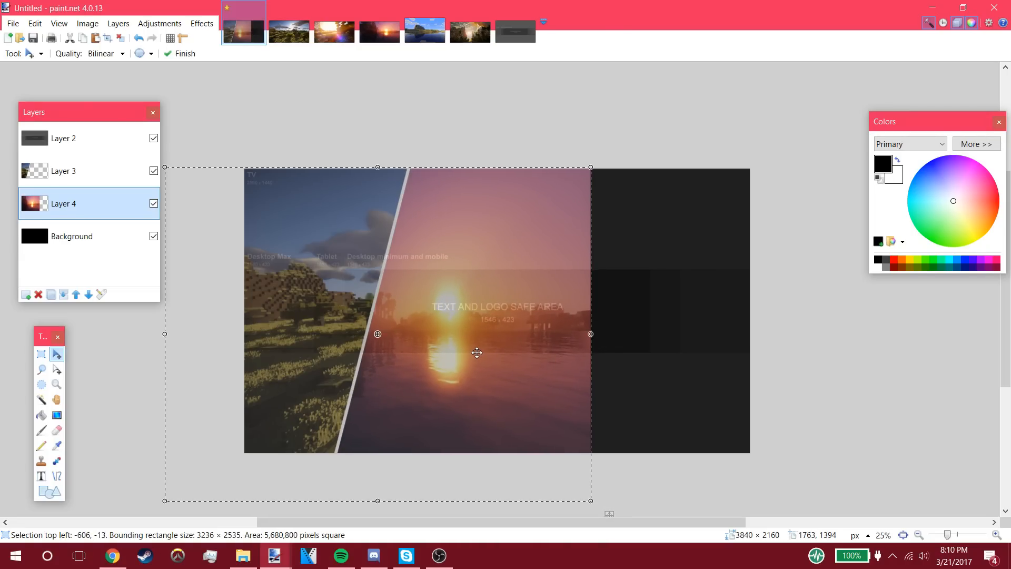
# Step: Delete the right part of Layer 4's sunset along a slanted edge, using a stretched rectangular selection rotated to about -12.96°
pyautogui.click(41, 354)
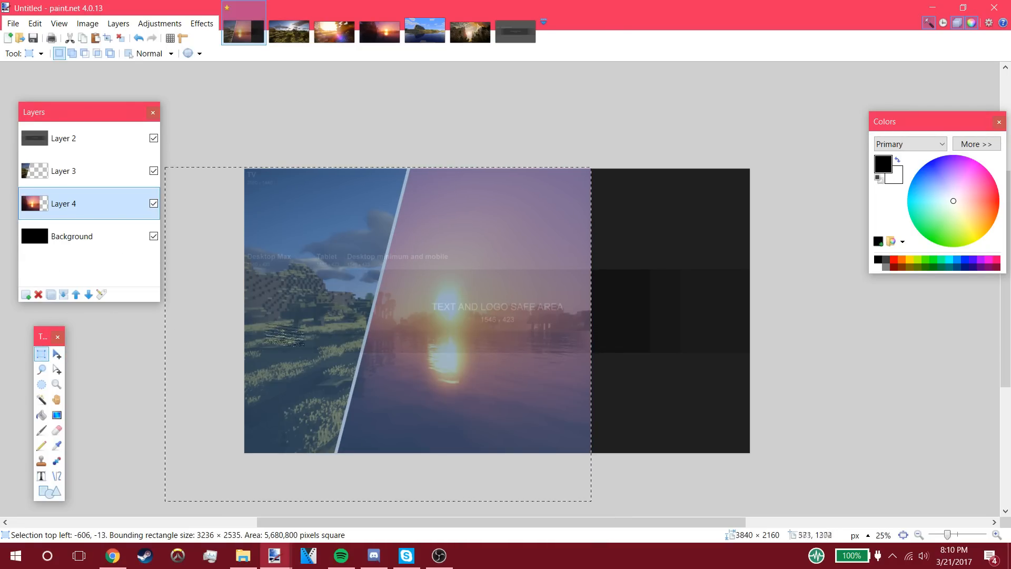
pyautogui.click(100, 330)
pyautogui.moveTo(502, 466)
pyautogui.mouseDown()
pyautogui.moveTo(543, 292)
pyautogui.moveTo(639, 170)
pyautogui.moveTo(695, 168)
pyautogui.mouseUp()
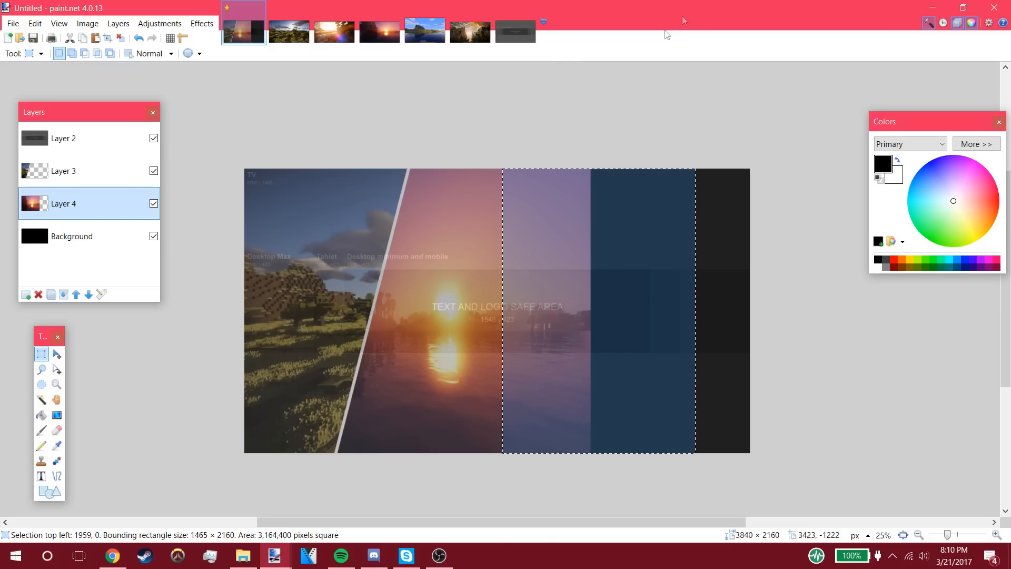
pyautogui.click(57, 369)
pyautogui.moveTo(706, 113); pyautogui.dragTo(765, 141)
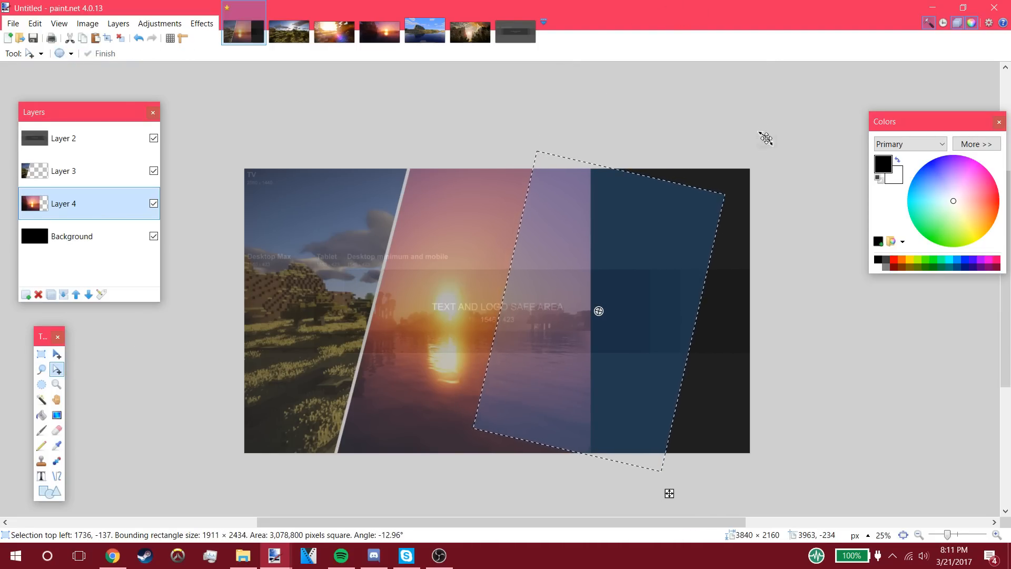
pyautogui.moveTo(655, 289); pyautogui.dragTo(636, 355)
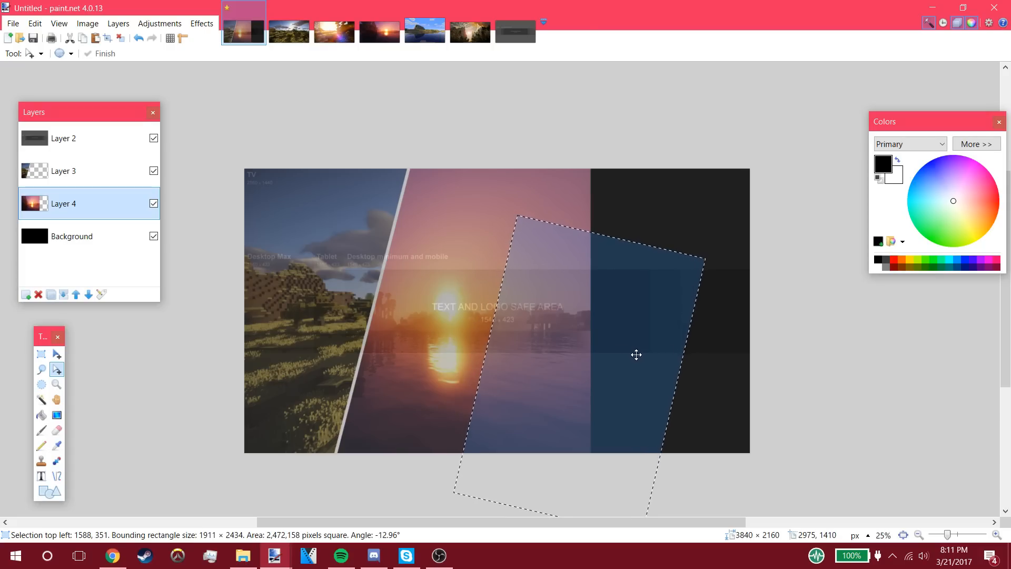
pyautogui.moveTo(619, 241); pyautogui.dragTo(704, 111)
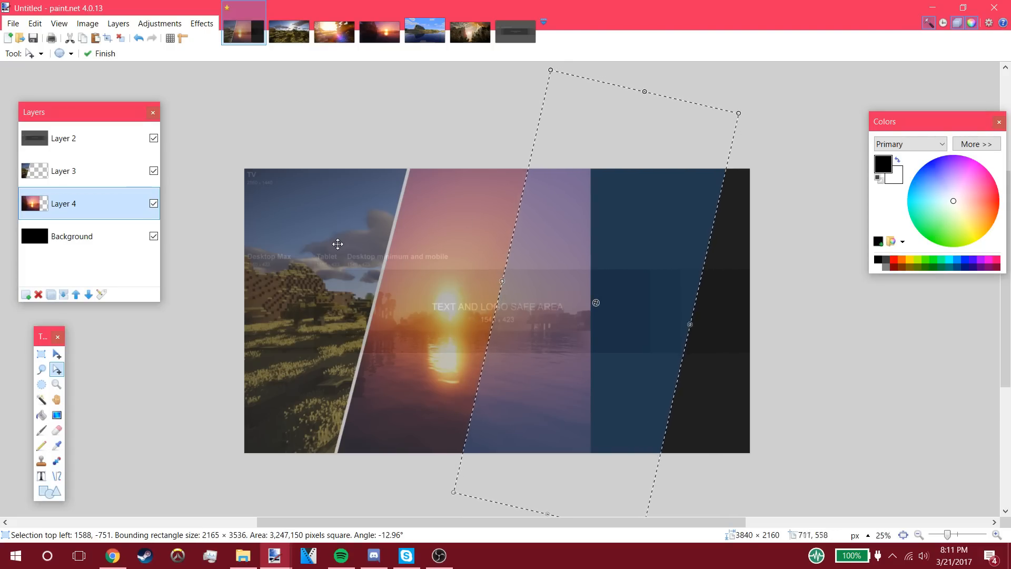
pyautogui.press('Delete')
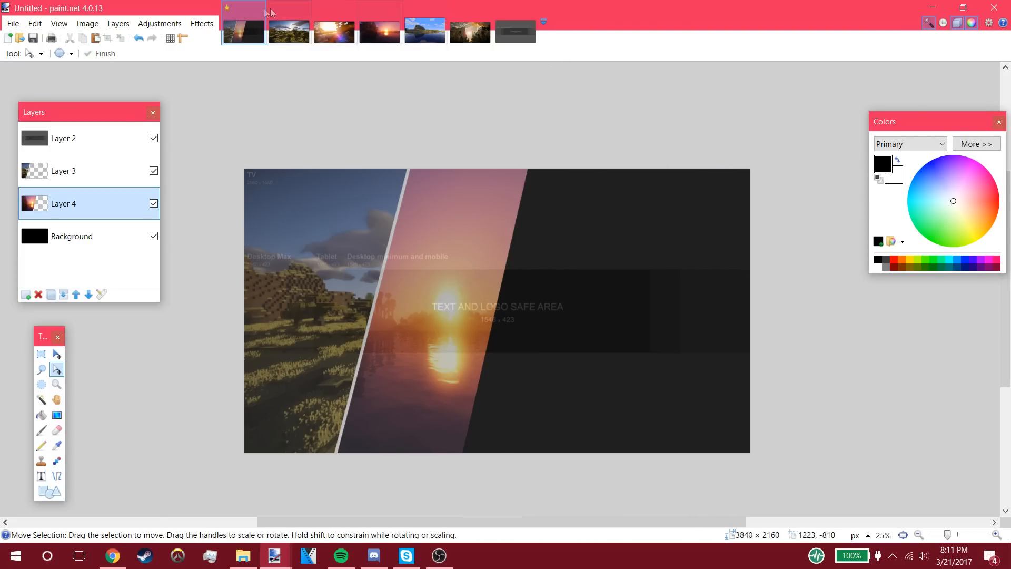
# Step: Repeat the Drop Shadow effect on Layer 4 and add a new layer for the next landscape
pyautogui.click(210, 27)
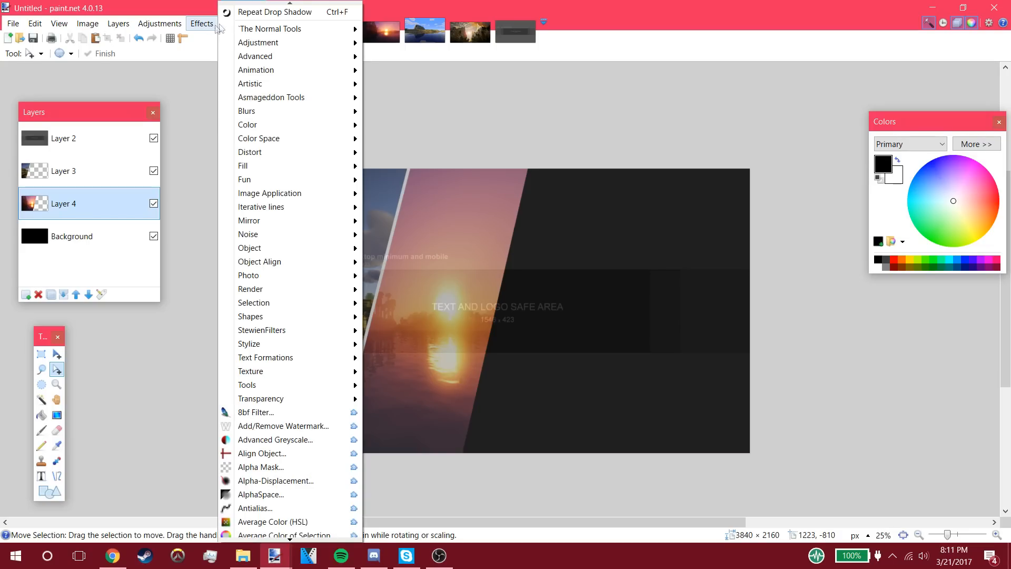
pyautogui.click(242, 11)
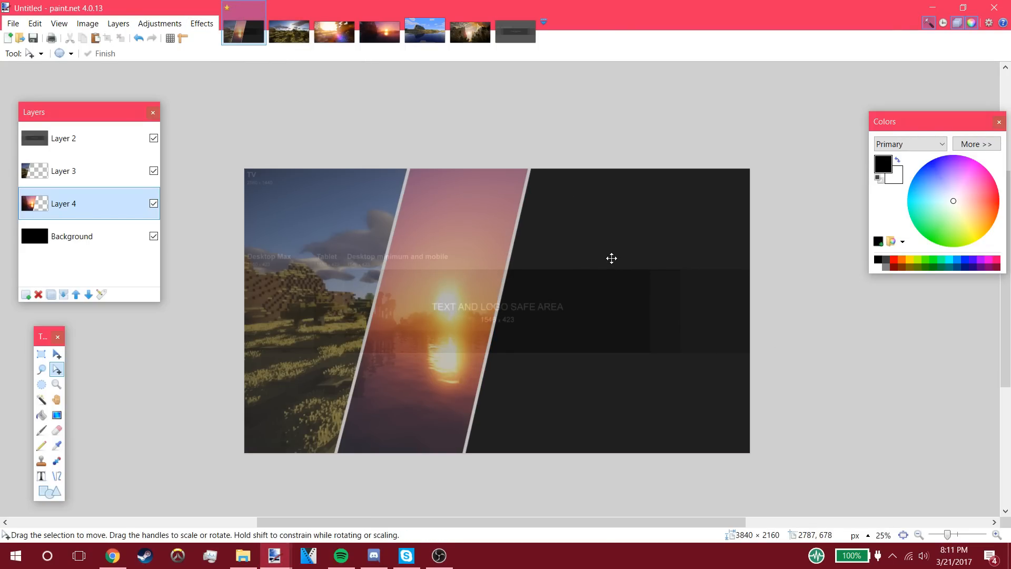
pyautogui.click(26, 294)
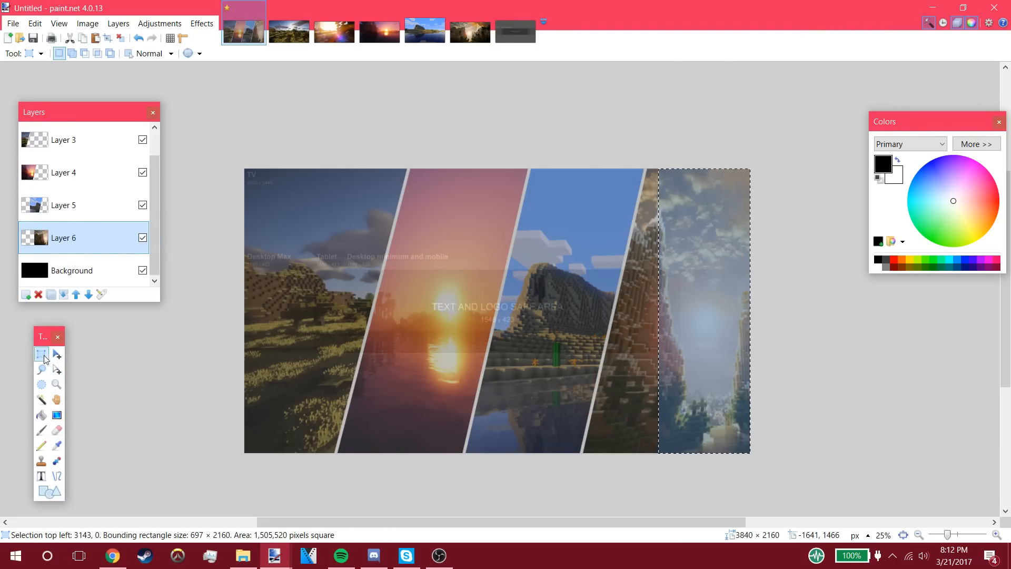
# Step: Clear the selection over the right edge of Layer 6's landscape
pyautogui.click(245, 308)
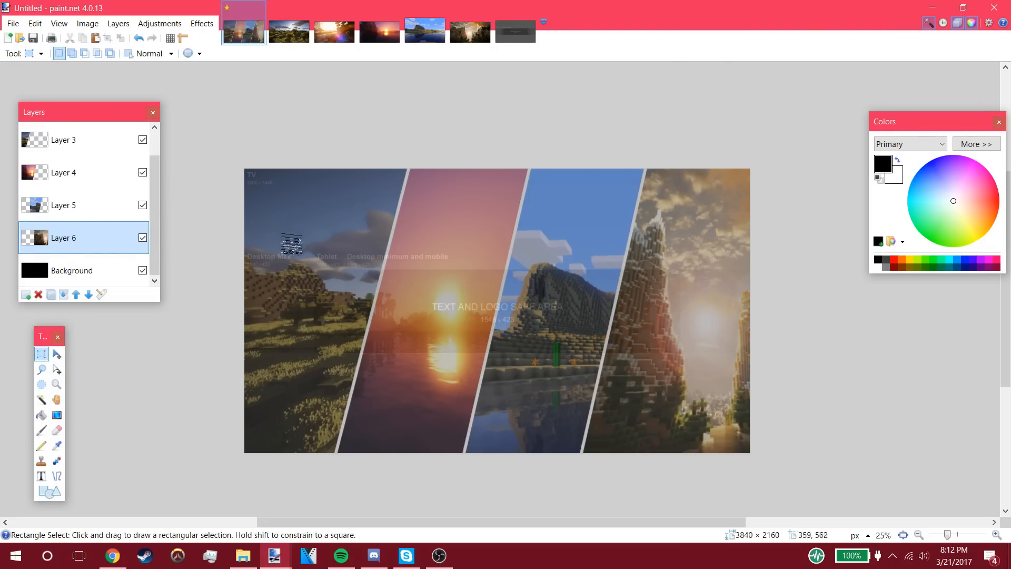
pyautogui.scroll(1, 93, 198)
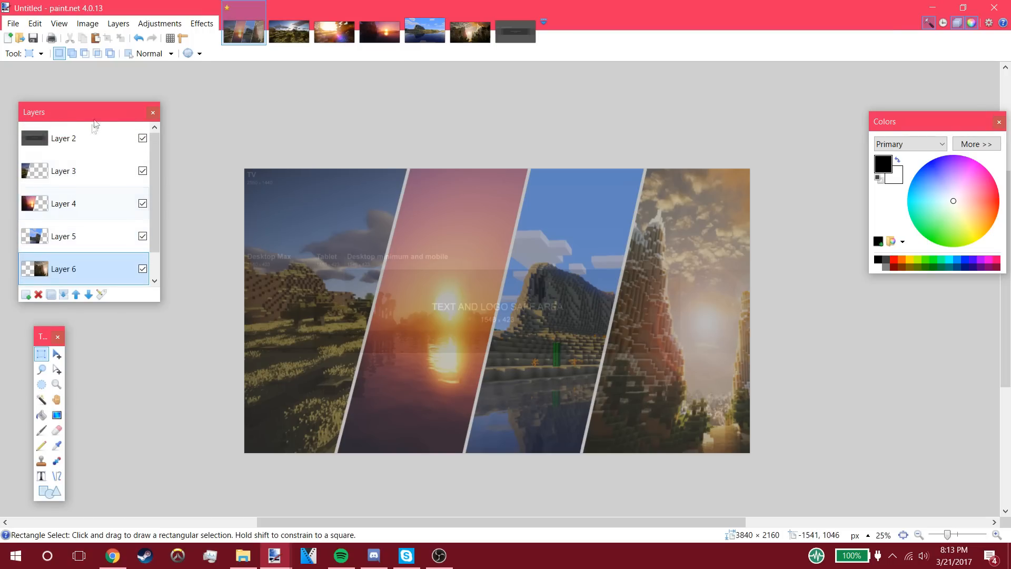
# Step: Merge Layer 3, Layer 4 and Layer 5 down into Layer 6 so all landscape strips share one layer
pyautogui.click(84, 172)
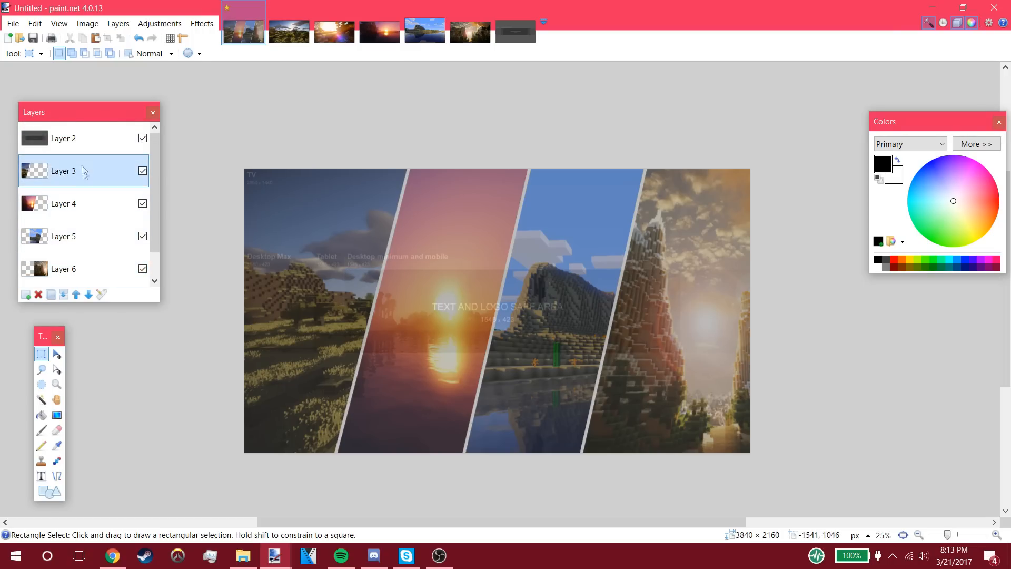
pyautogui.click(64, 295)
pyautogui.click(64, 295)
pyautogui.click(63, 295)
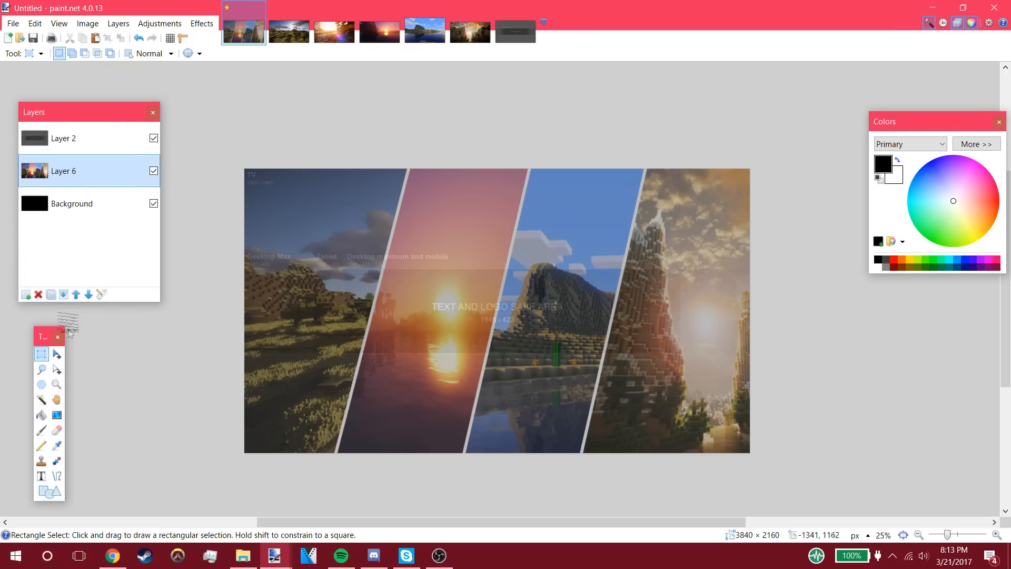
# Step: Handwrite "STEP 2" in black across the banner on Layer 6 with the Paintbrush at width 35
pyautogui.click(41, 433)
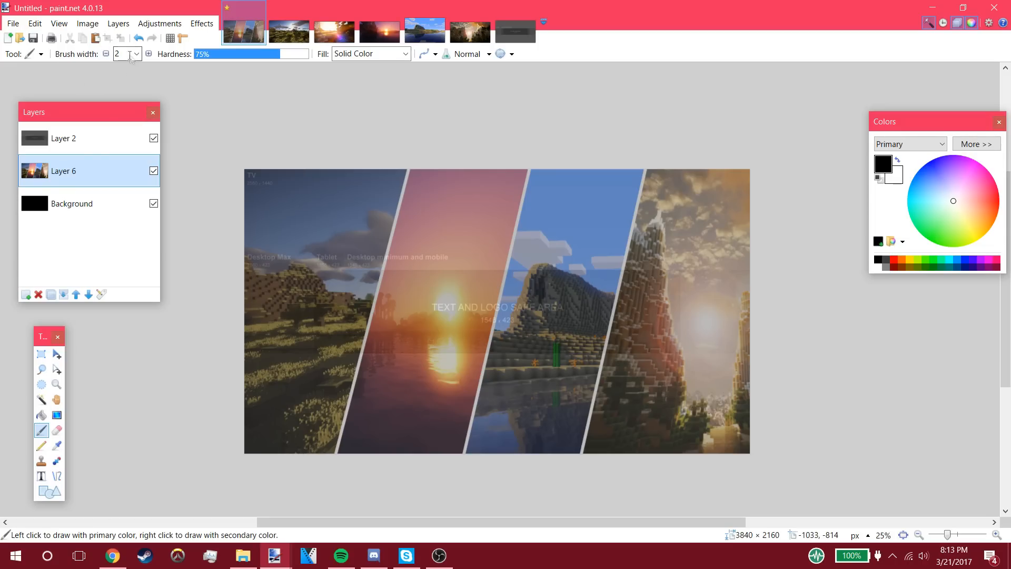
pyautogui.keyDown('ctrl'); pyautogui.click(149, 54); pyautogui.keyUp('ctrl')
pyautogui.keyDown('ctrl'); pyautogui.click(149, 54); pyautogui.keyUp('ctrl')
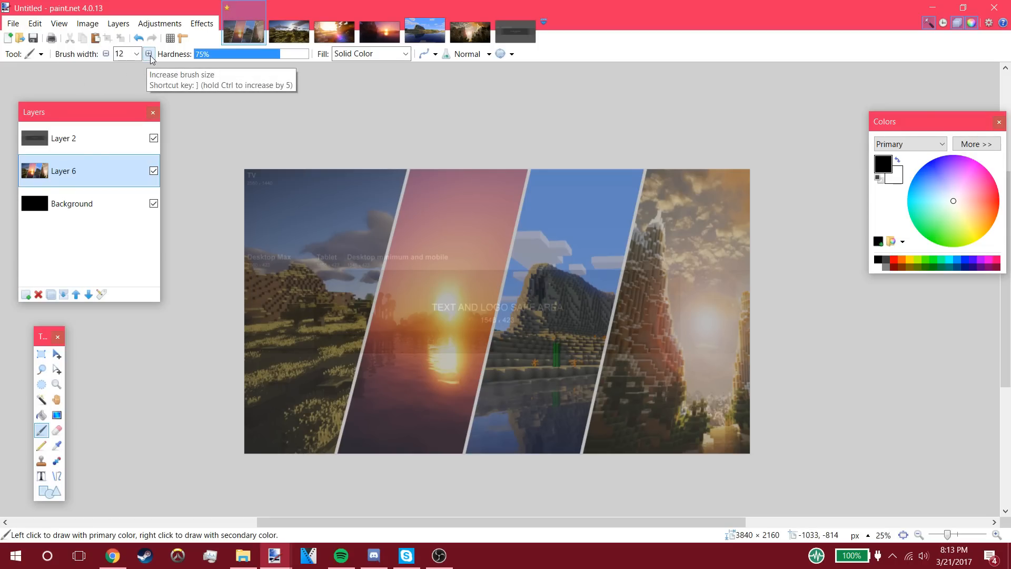
pyautogui.click(137, 54)
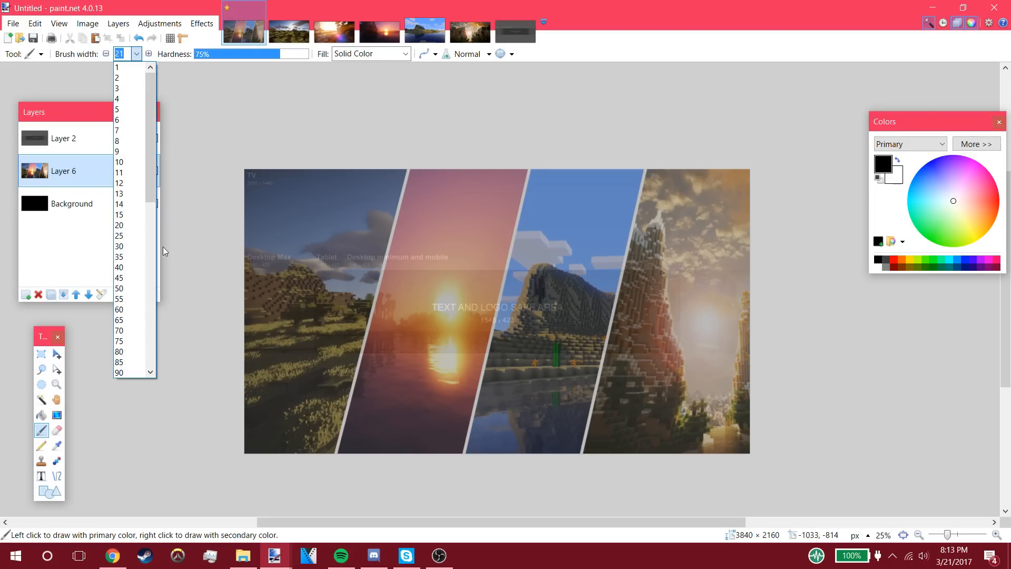
pyautogui.click(136, 257)
pyautogui.moveTo(321, 224)
pyautogui.mouseDown()
pyautogui.moveTo(292, 278)
pyautogui.moveTo(352, 261)
pyautogui.moveTo(340, 238)
pyautogui.moveTo(498, 251)
pyautogui.moveTo(434, 311)
pyautogui.moveTo(559, 290)
pyautogui.moveTo(545, 274)
pyautogui.mouseUp()
pyautogui.moveTo(465, 367)
pyautogui.mouseDown()
pyautogui.moveTo(485, 407)
pyautogui.moveTo(556, 410)
pyautogui.mouseUp()
pyautogui.moveTo(572, 357); pyautogui.dragTo(578, 418)
pyautogui.moveTo(603, 356); pyautogui.dragTo(606, 369)
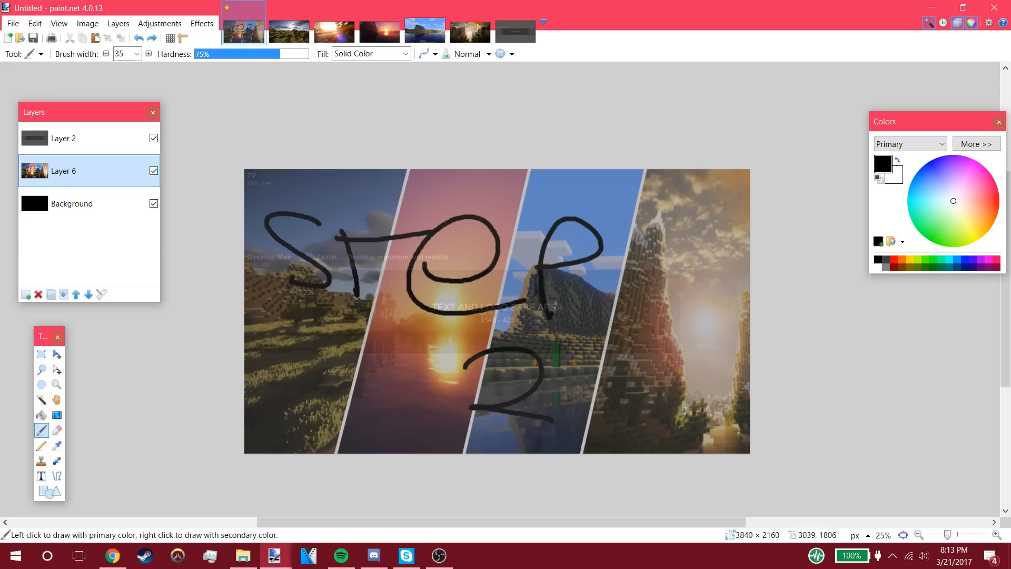
# Step: Undo the handwritten "STEP 2" brush strokes on Layer 6
pyautogui.hotkey('ctrl', 'z')
pyautogui.hotkey('ctrl', 'z')
pyautogui.hotkey('ctrl', 'z')
pyautogui.hotkey('ctrl', 'z')
pyautogui.hotkey('ctrl', 'z')
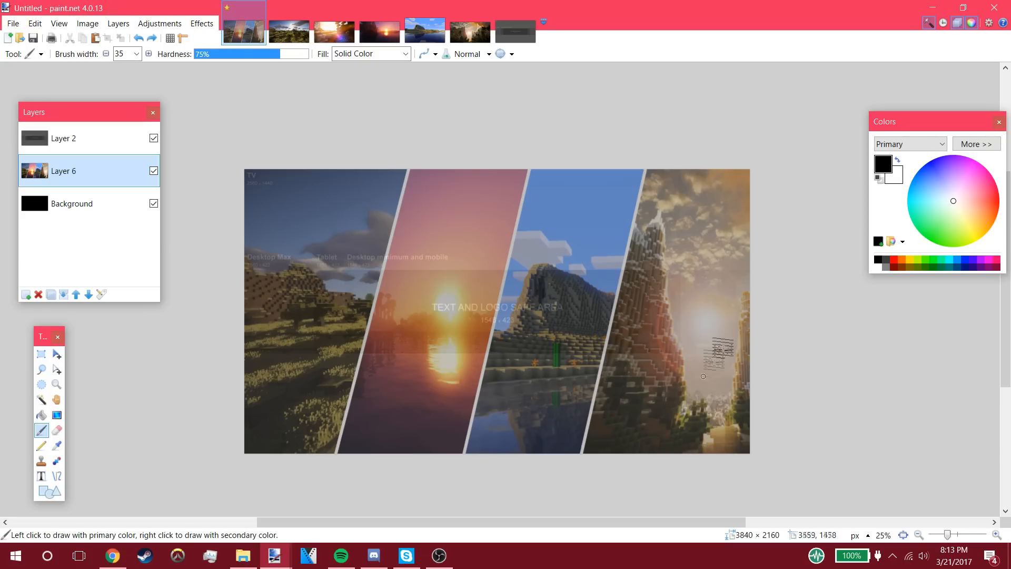
# Step: Add a new layer above Layer 6 and enter the text "LeBender" in the text and logo safe area
pyautogui.click(57, 384)
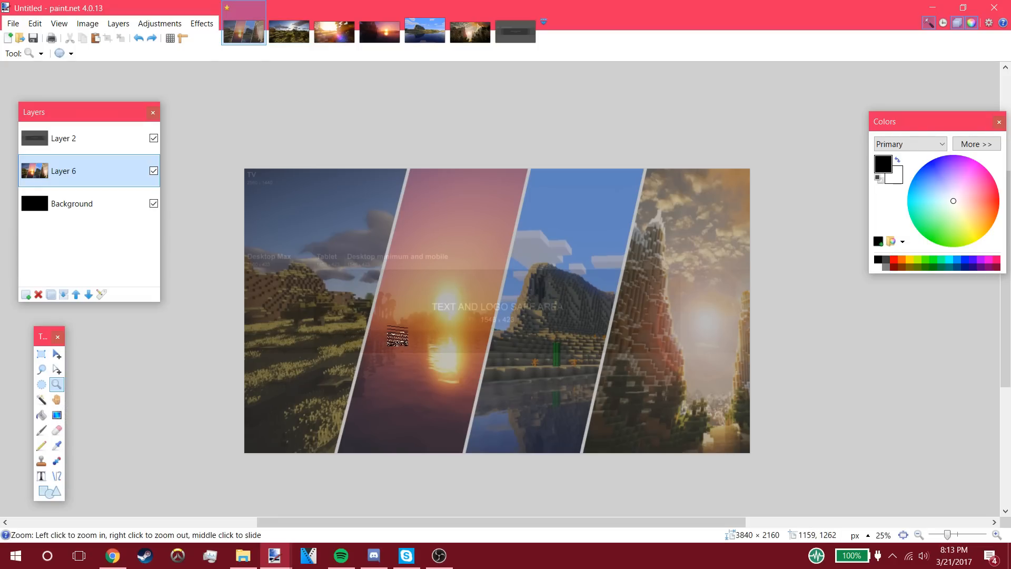
pyautogui.click(446, 333)
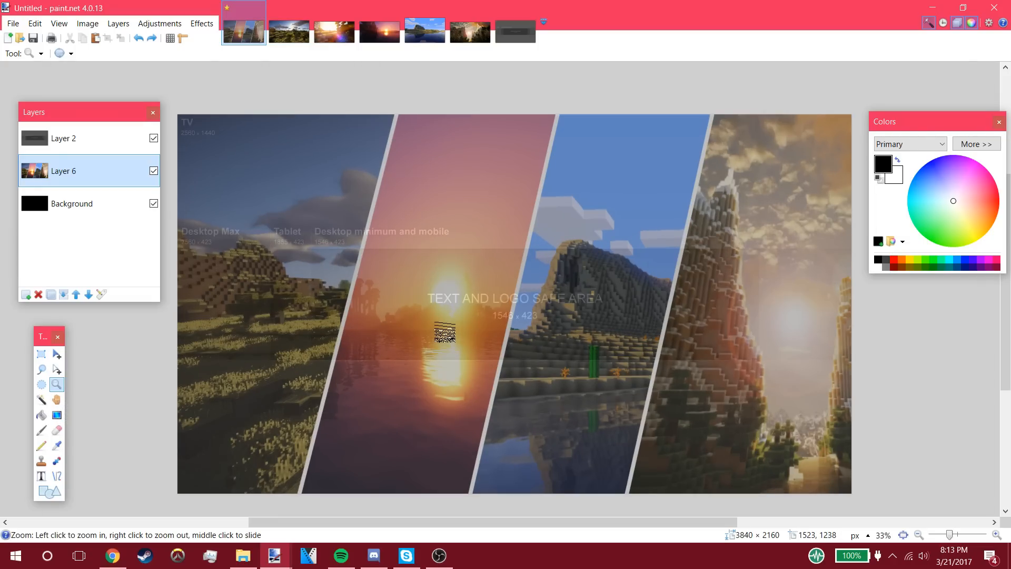
pyautogui.click(445, 333)
pyautogui.click(450, 331)
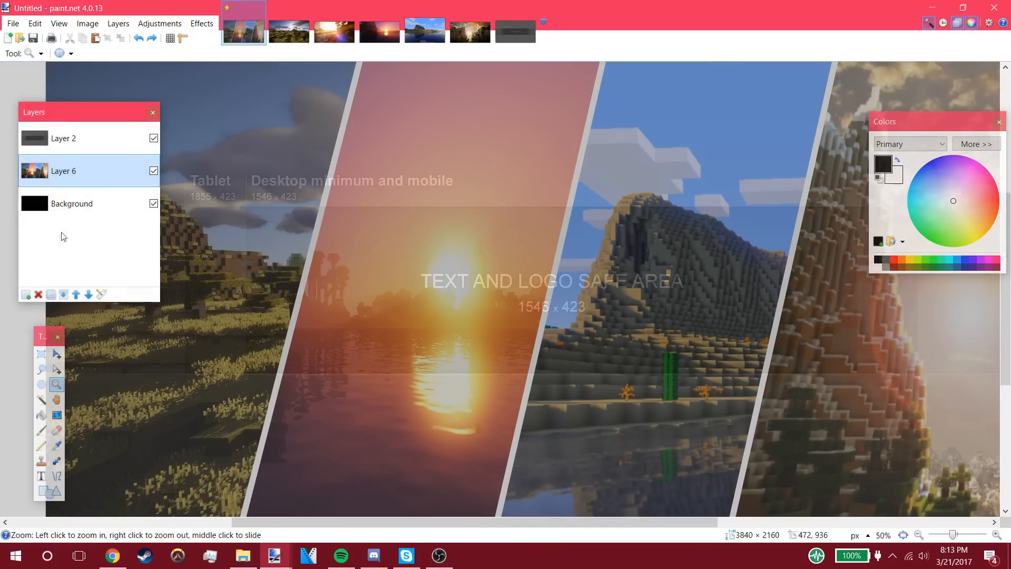
pyautogui.click(27, 295)
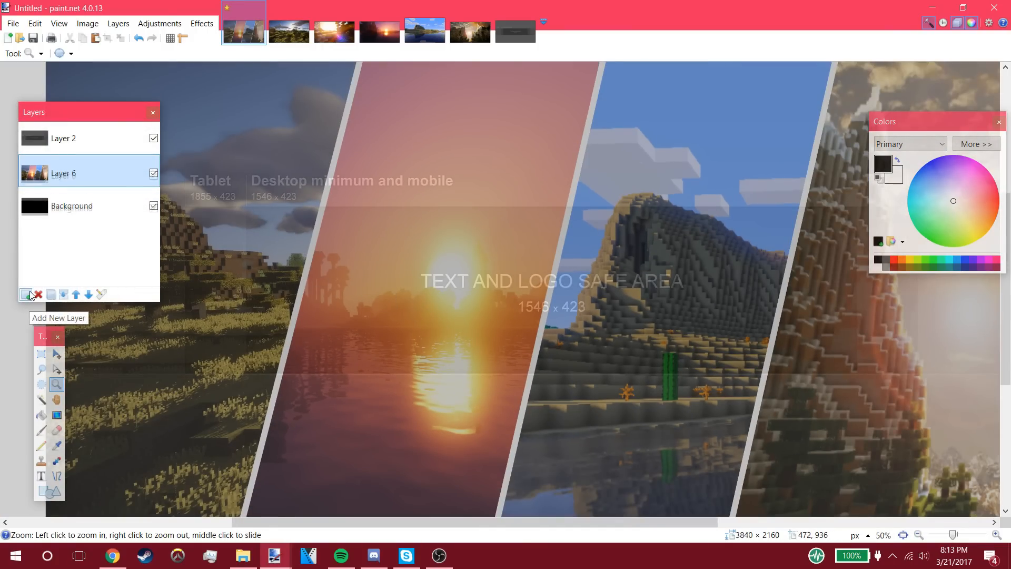
pyautogui.moveTo(392, 522); pyautogui.dragTo(418, 524)
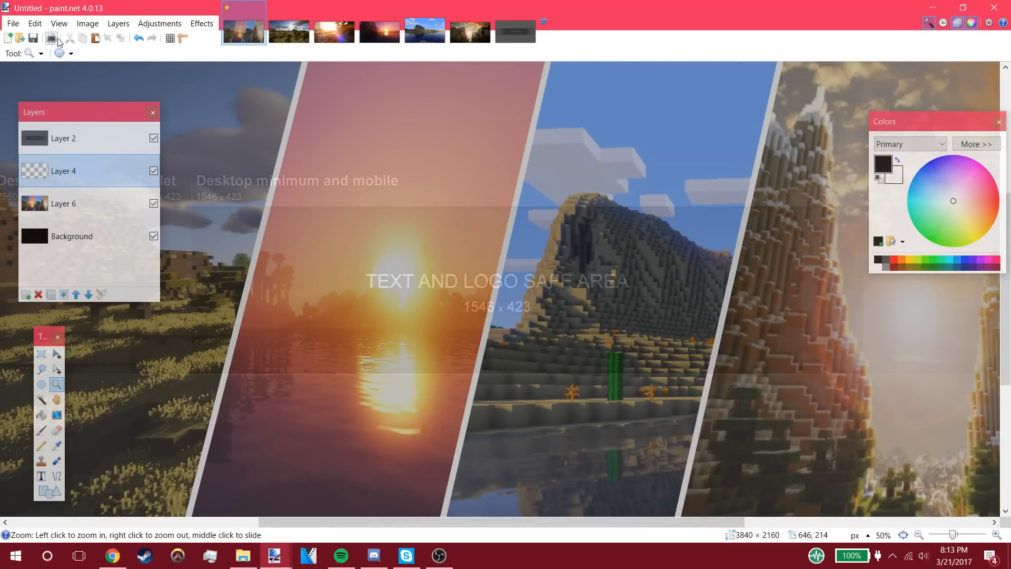
pyautogui.click(41, 476)
pyautogui.click(441, 302)
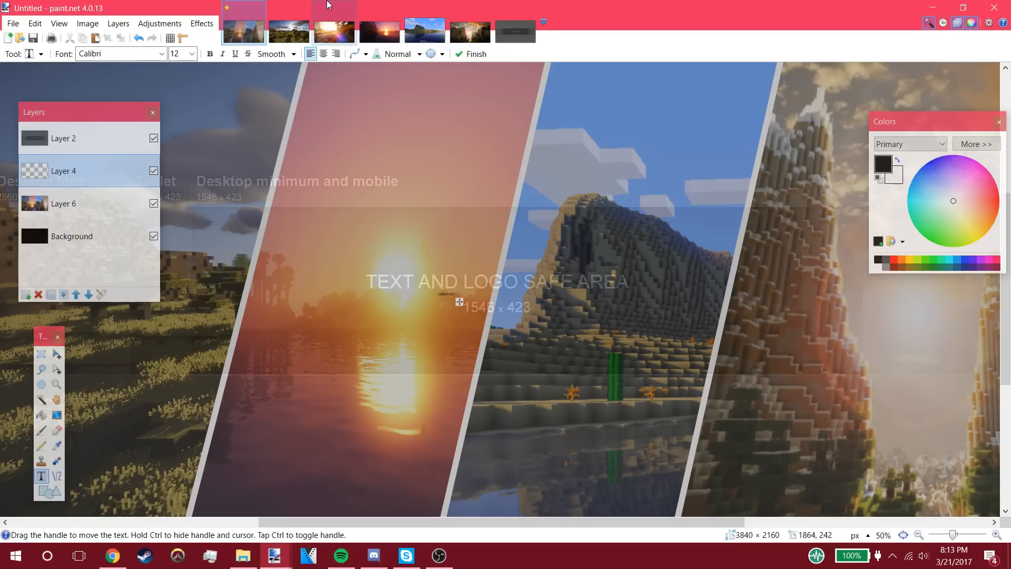
# Step: Set the "LeBender" text's font to Franchise and its size to 288
pyautogui.click(161, 53)
pyautogui.scroll(-6, 207, 175)
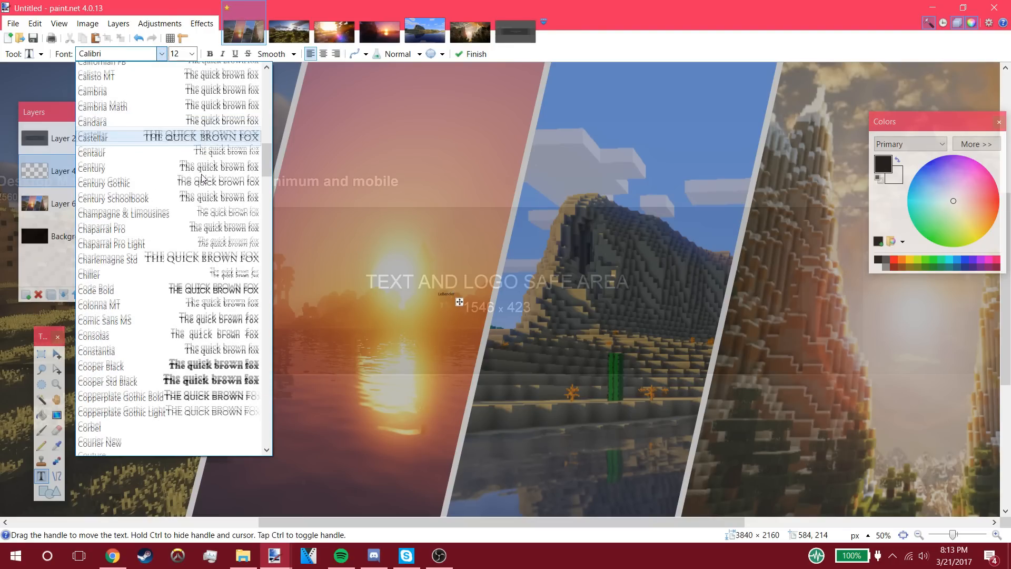
pyautogui.scroll(-10, 207, 175)
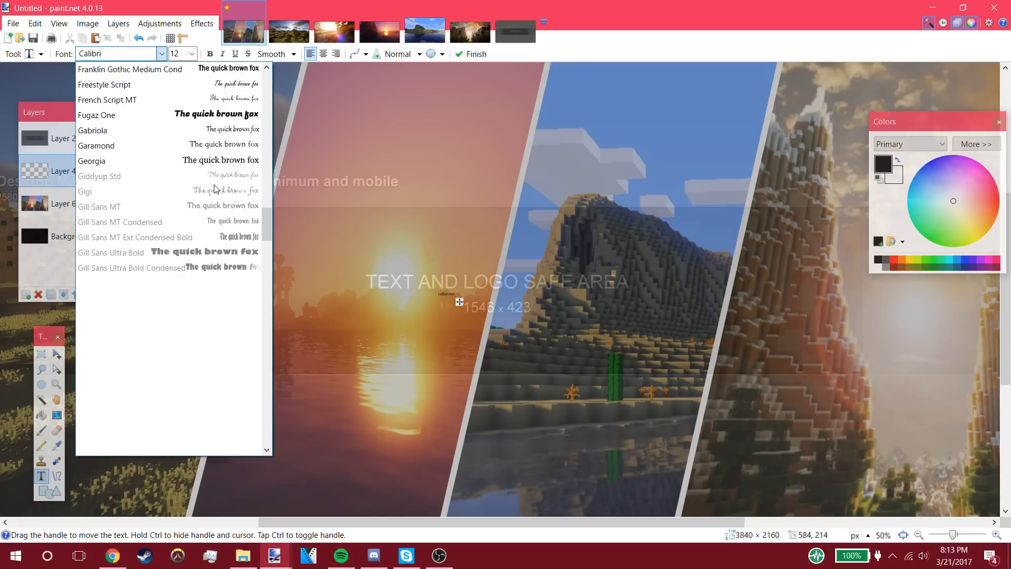
pyautogui.scroll(-4, 216, 188)
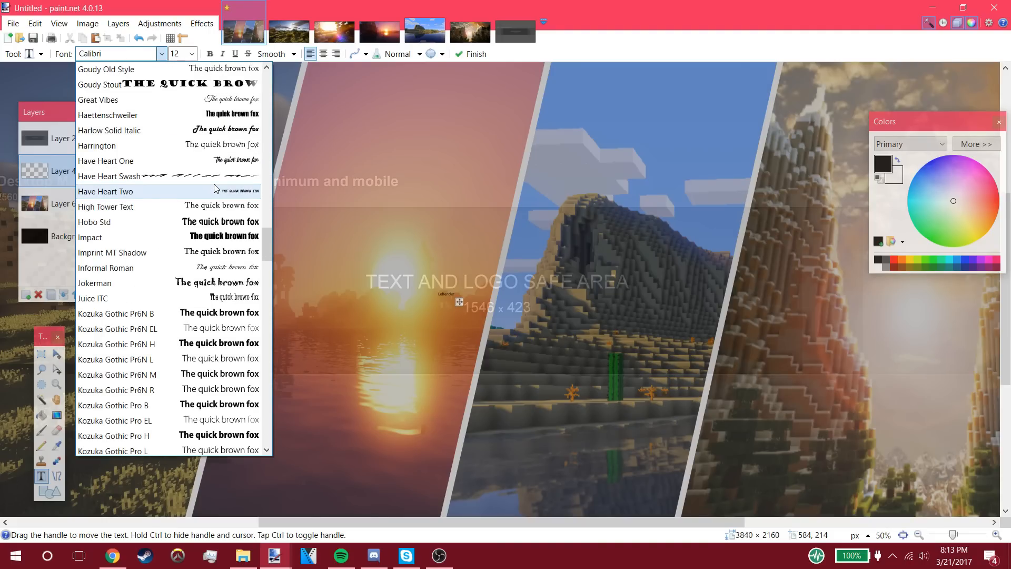
pyautogui.scroll(15, 216, 188)
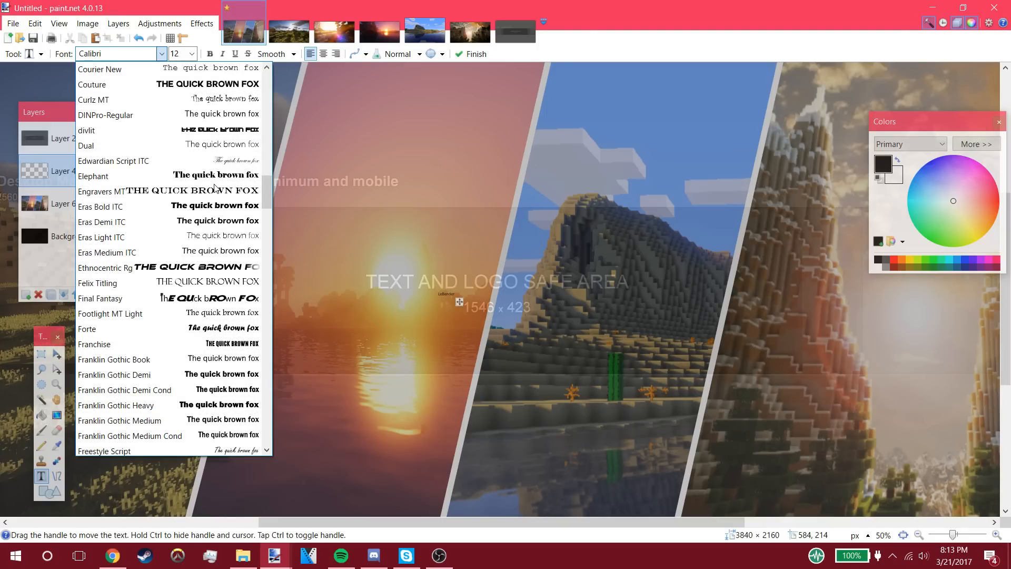
pyautogui.click(237, 346)
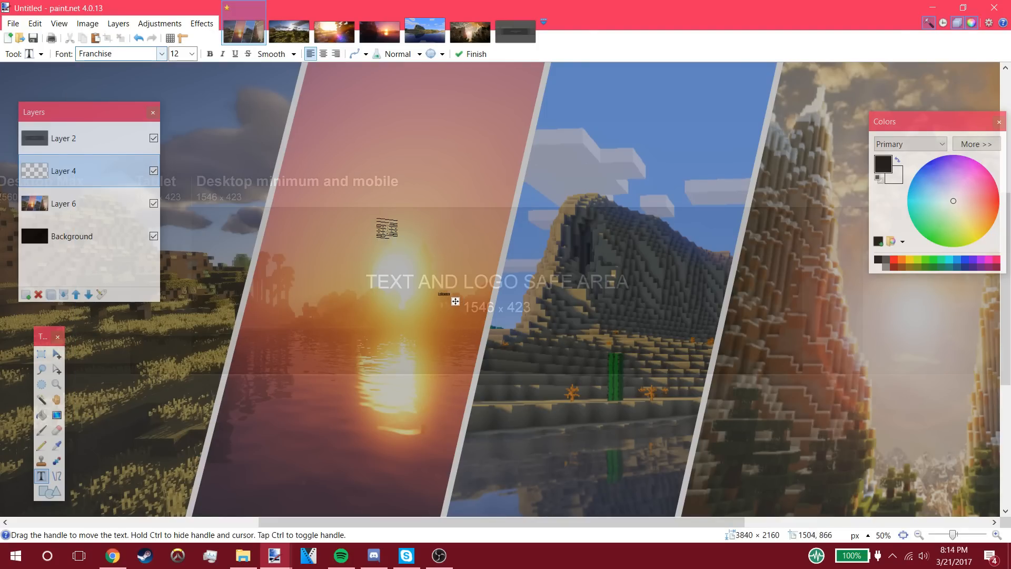
pyautogui.click(191, 55)
pyautogui.click(191, 54)
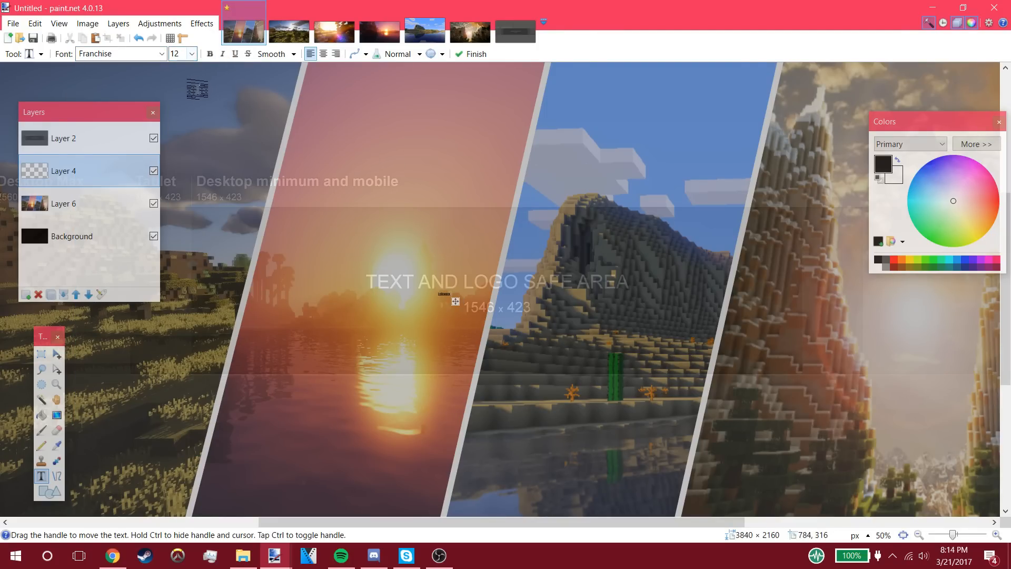
pyautogui.click(193, 54)
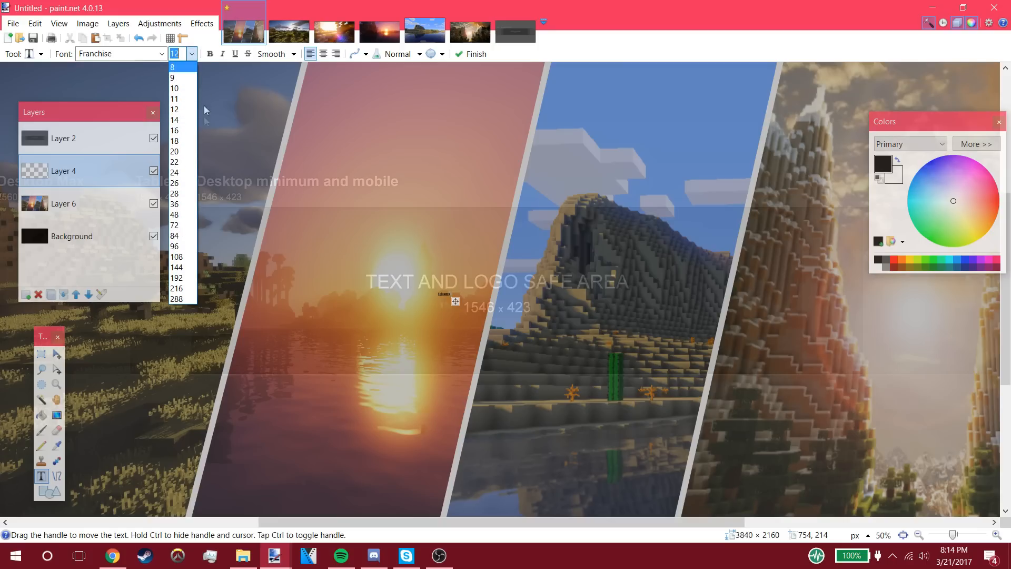
pyautogui.click(183, 299)
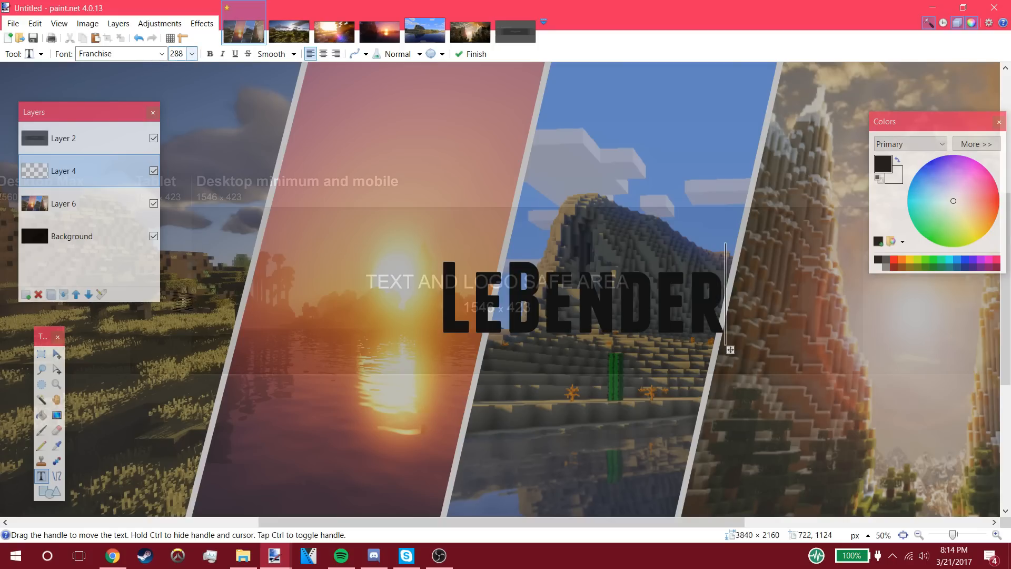
# Step: Center the "LeBender" text over the safe area and swap the primary and secondary colors to make it white
pyautogui.moveTo(730, 350); pyautogui.dragTo(679, 335)
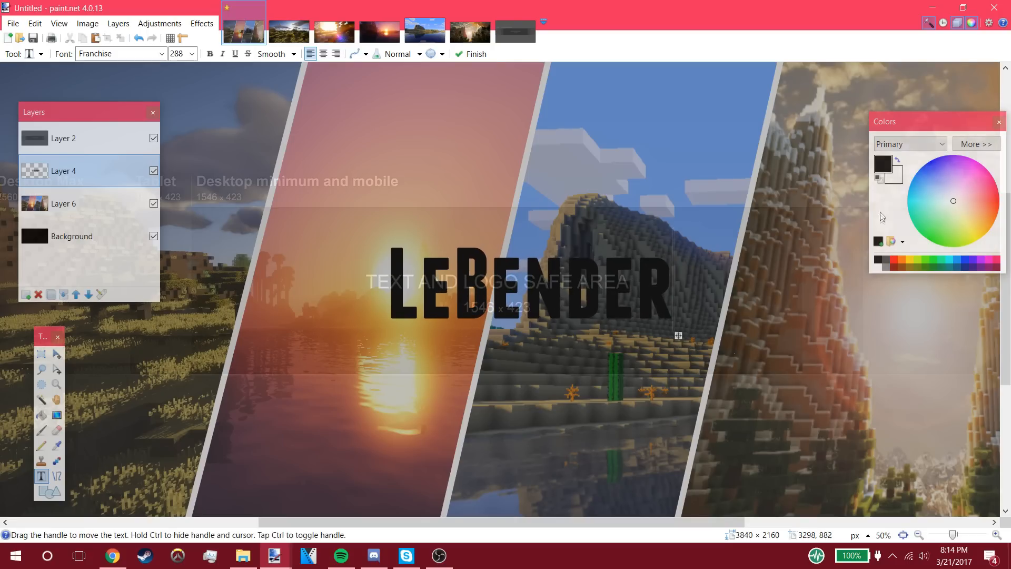
pyautogui.click(899, 160)
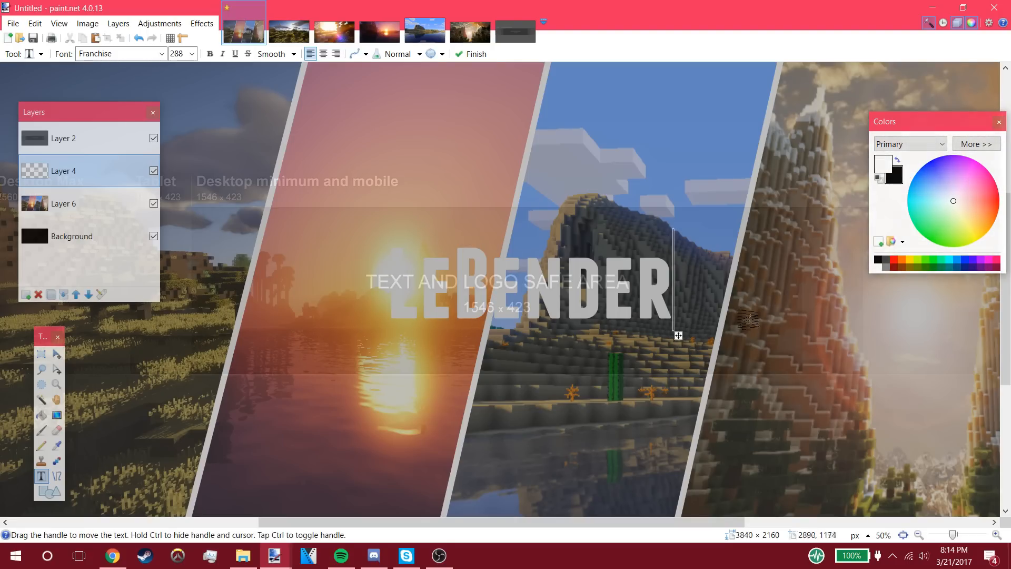
pyautogui.moveTo(679, 339); pyautogui.dragTo(662, 343)
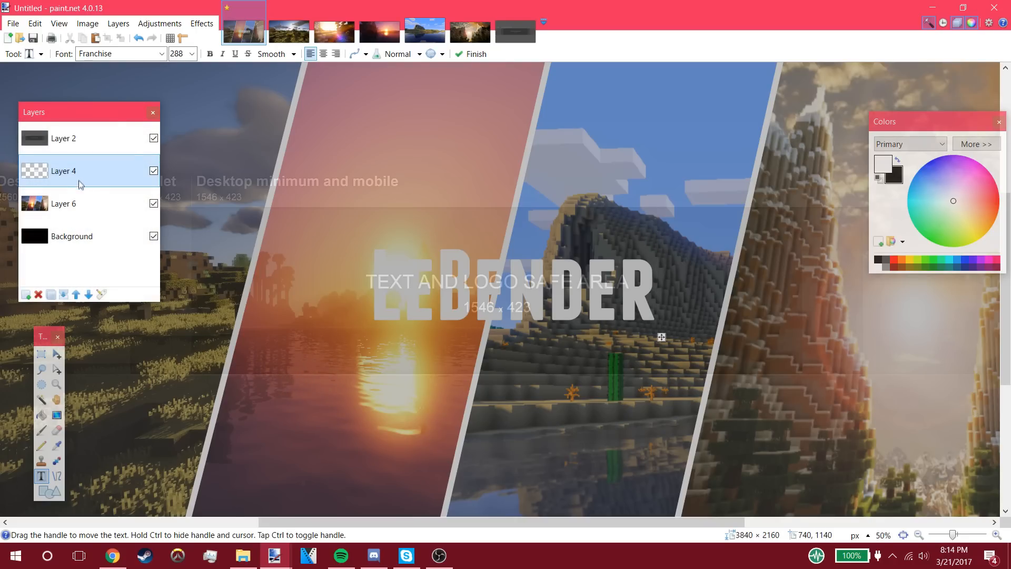
# Step: Rename Layer 4 as "Text layer" and nudge the "LeBender" text slightly downward
pyautogui.doubleClick(63, 171)
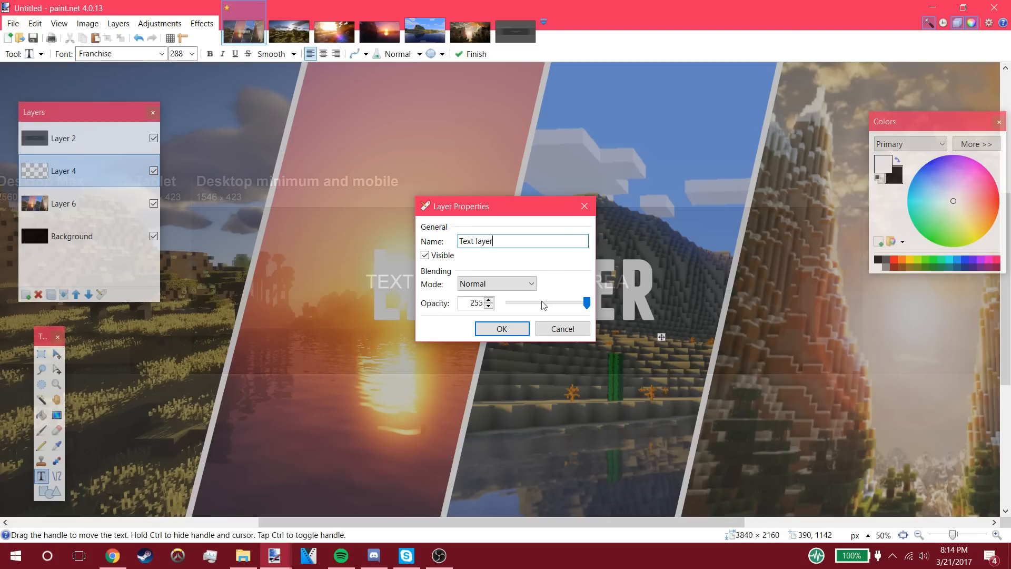
pyautogui.click(513, 329)
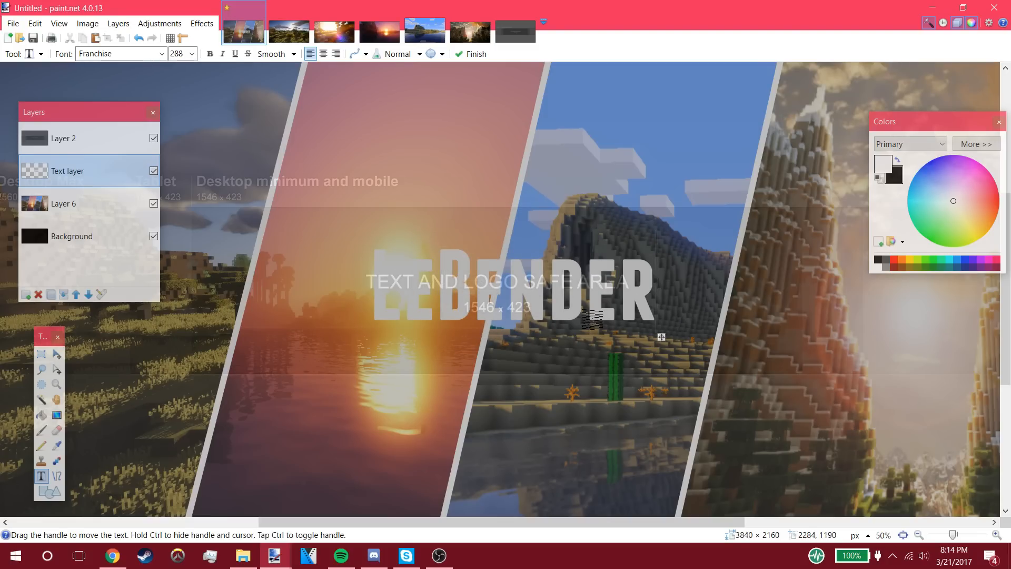
pyautogui.moveTo(662, 338); pyautogui.dragTo(662, 339)
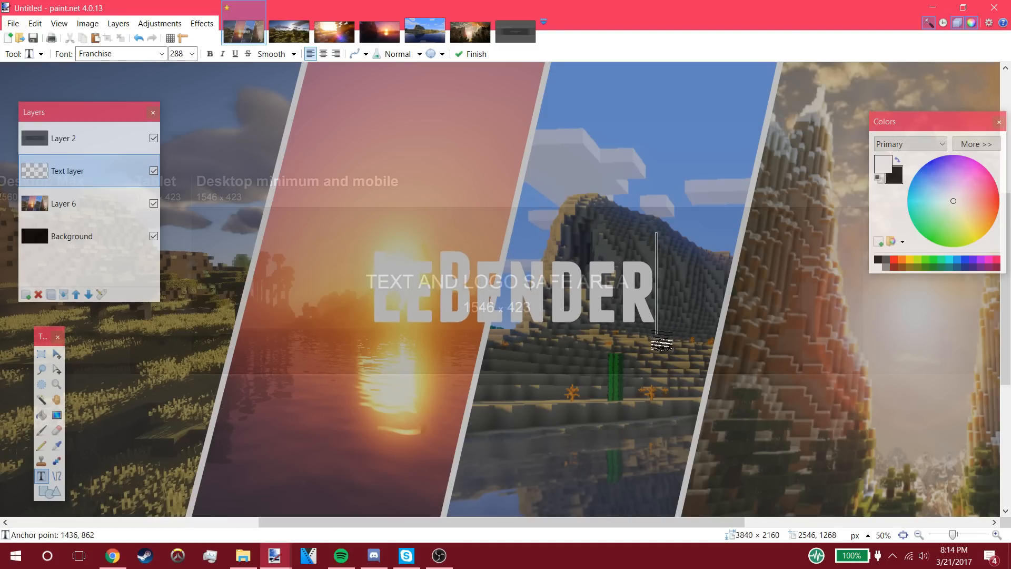
# Step: Select the white "LeBender" lettering on the text layer with the Magic Wand
pyautogui.click(57, 384)
pyautogui.rightClick(218, 362)
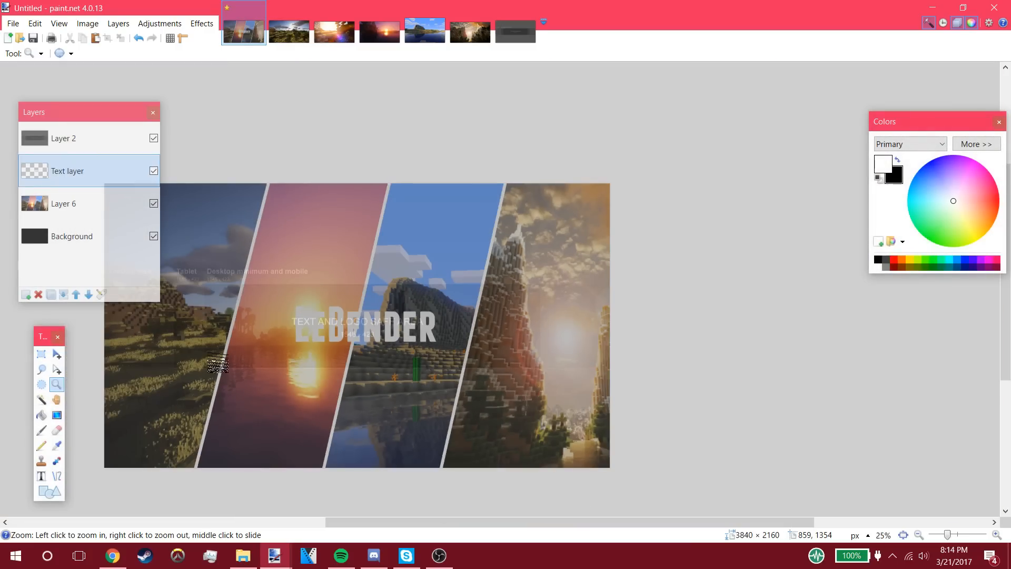
pyautogui.click(215, 369)
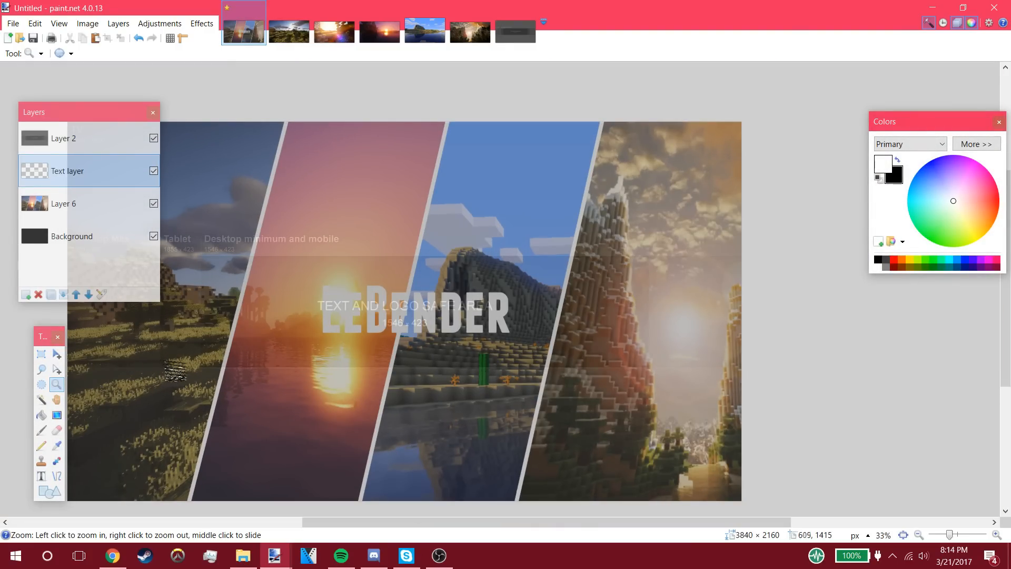
pyautogui.click(41, 399)
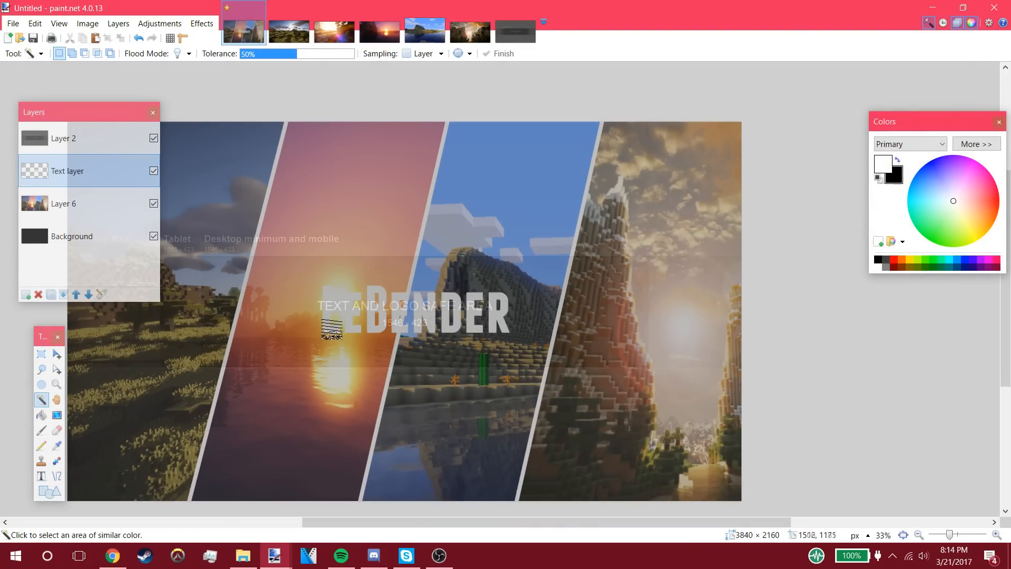
pyautogui.click(347, 327)
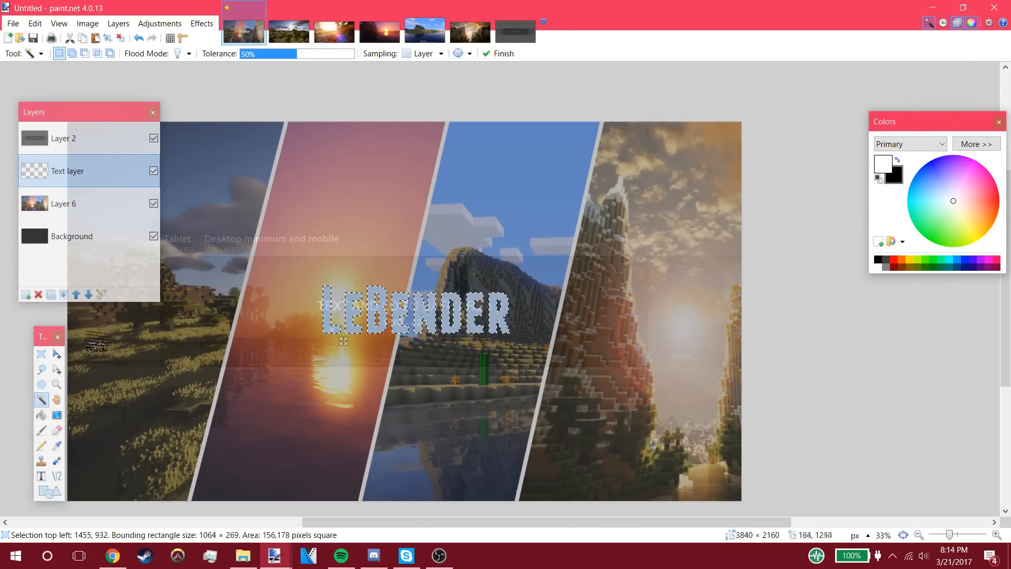
# Step: Set yellow as primary and red as secondary color, and fill the selected lettering with a short, slightly rising yellow-to-red linear gradient
pyautogui.click(898, 160)
pyautogui.moveTo(965, 211); pyautogui.dragTo(978, 240)
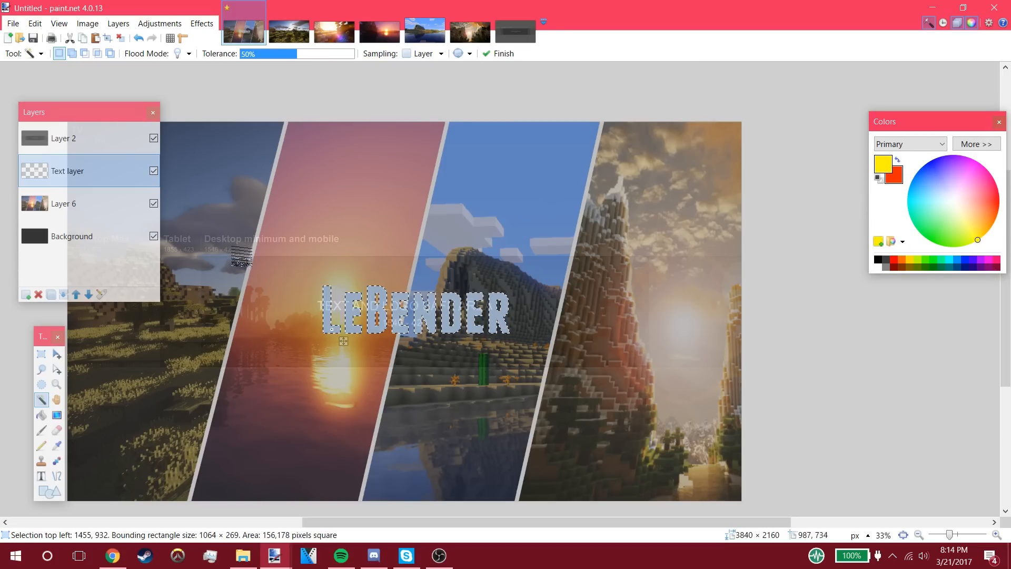
pyautogui.click(57, 414)
pyautogui.moveTo(397, 341); pyautogui.dragTo(451, 315)
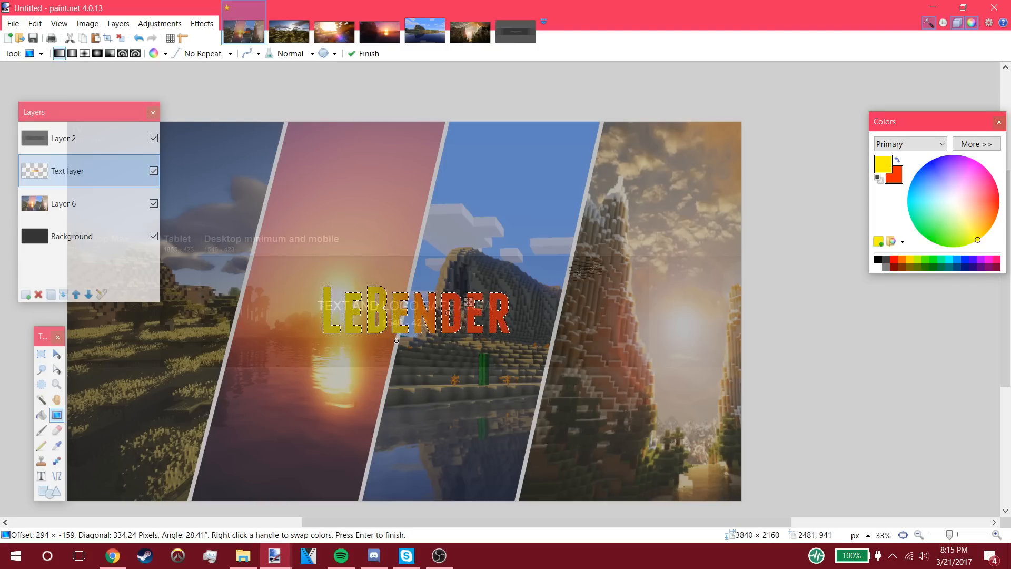
# Step: Deselect the gradient lettering and duplicate the text layer
pyautogui.click(41, 354)
pyautogui.click(383, 281)
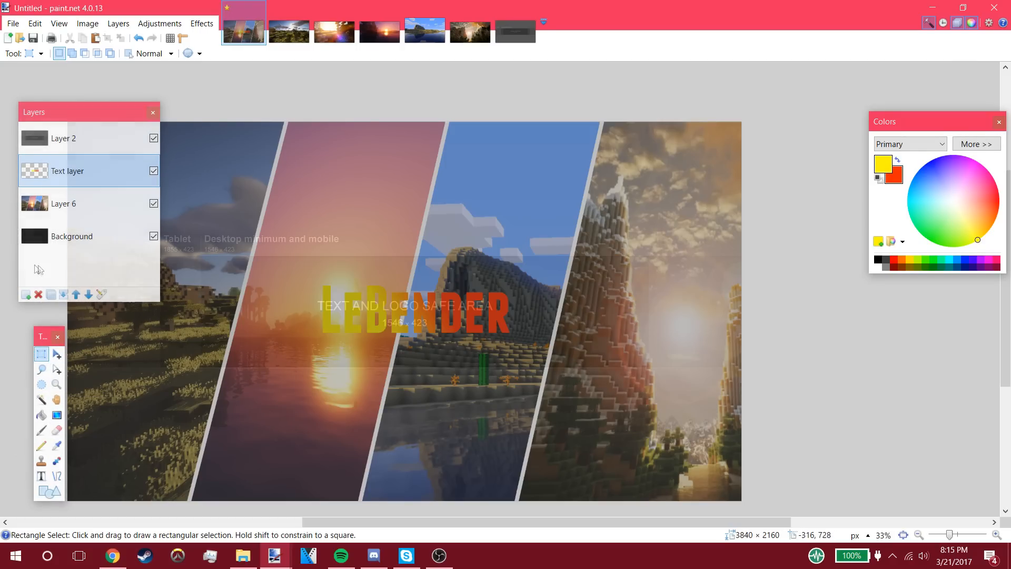
pyautogui.click(51, 294)
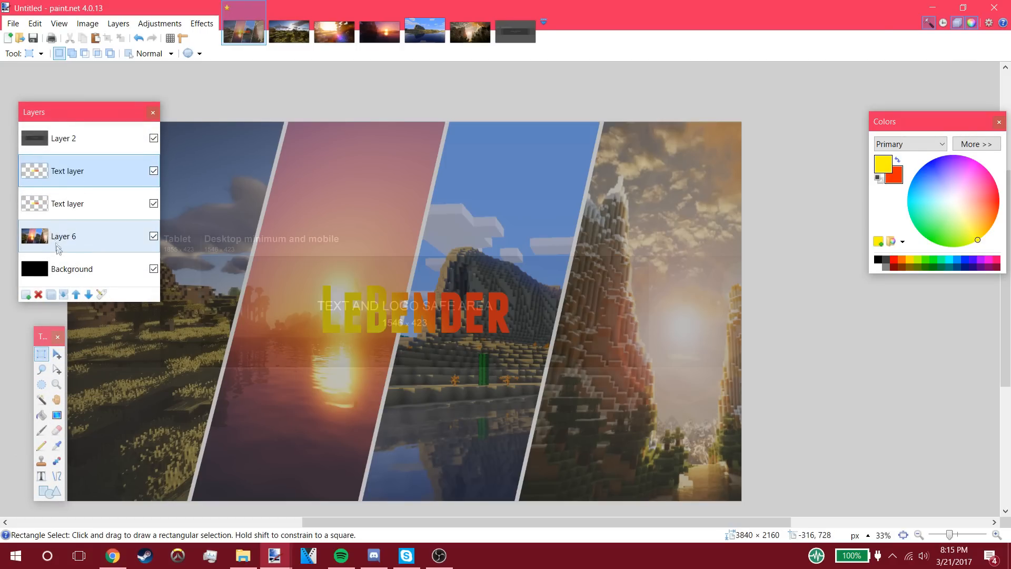
# Step: Move the lower text layer's "LeBender" lettering about 393 px up and 60 px left, clear of the other copy
pyautogui.click(60, 205)
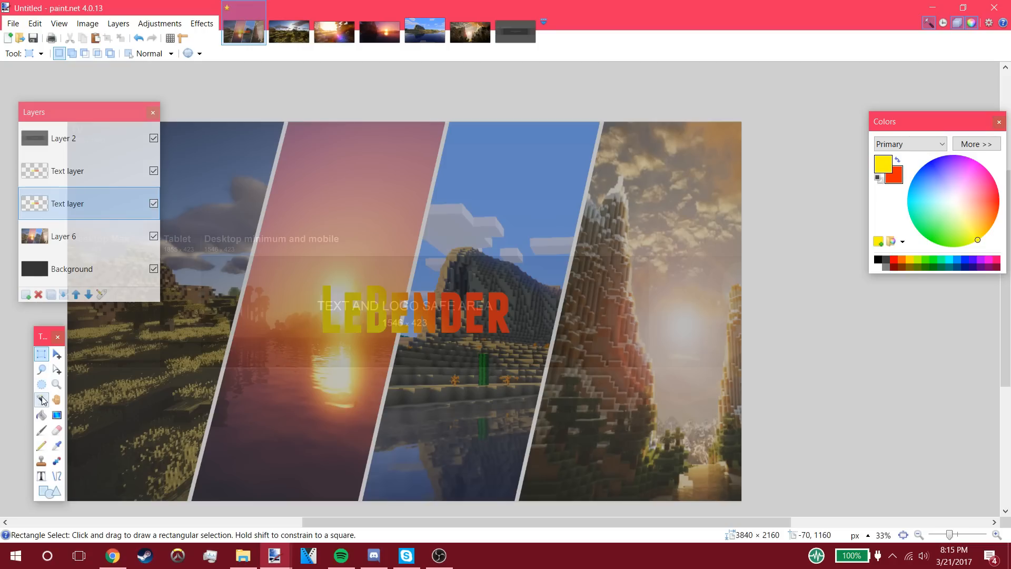
pyautogui.click(58, 354)
pyautogui.moveTo(389, 317); pyautogui.dragTo(378, 249)
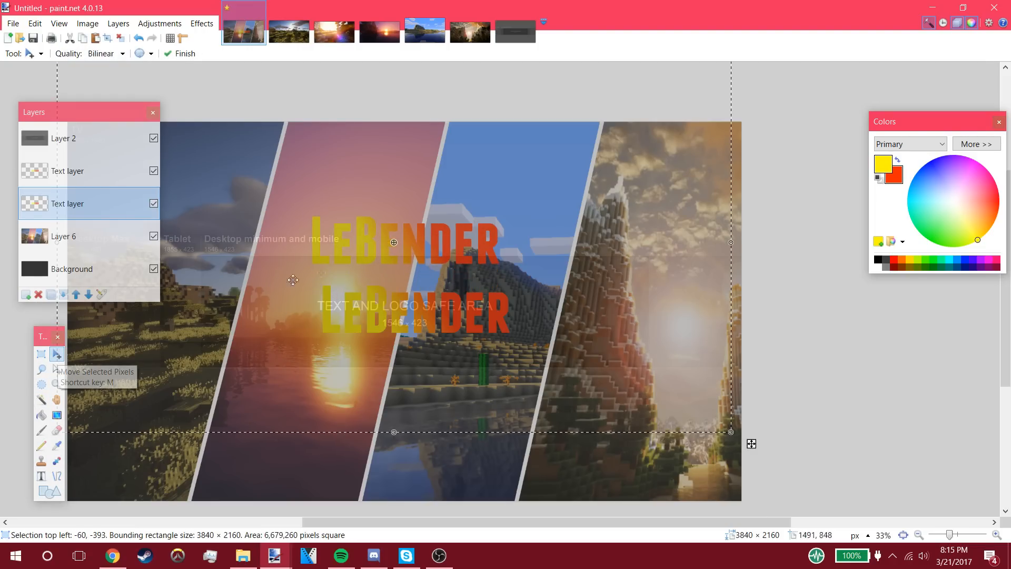
# Step: Select all letters of the moved "LeBender" copy with the Magic Wand, adding the missed letters to the selection
pyautogui.click(41, 400)
pyautogui.click(318, 261)
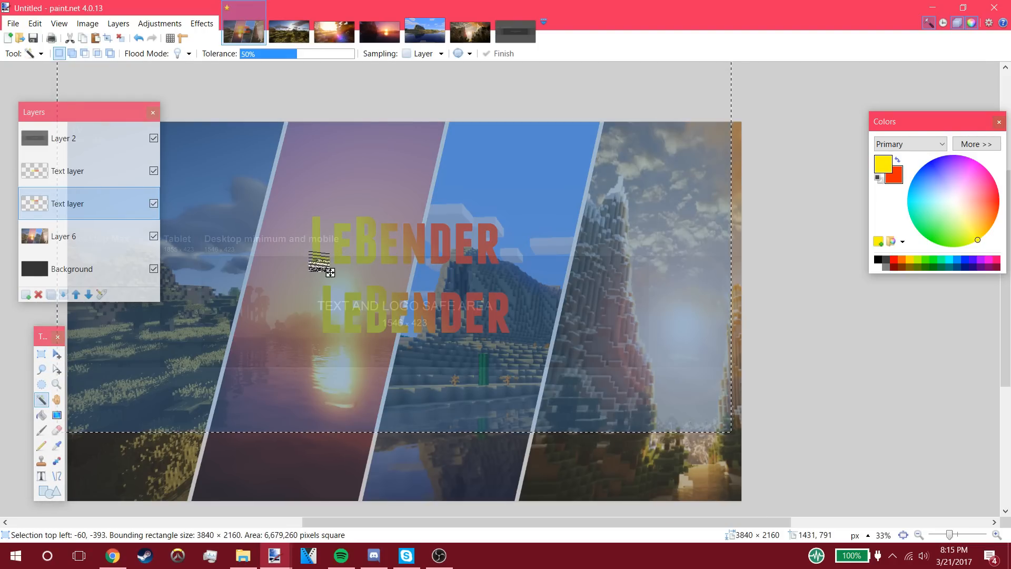
pyautogui.keyDown('ctrl'); pyautogui.click(341, 260); pyautogui.keyUp('ctrl')
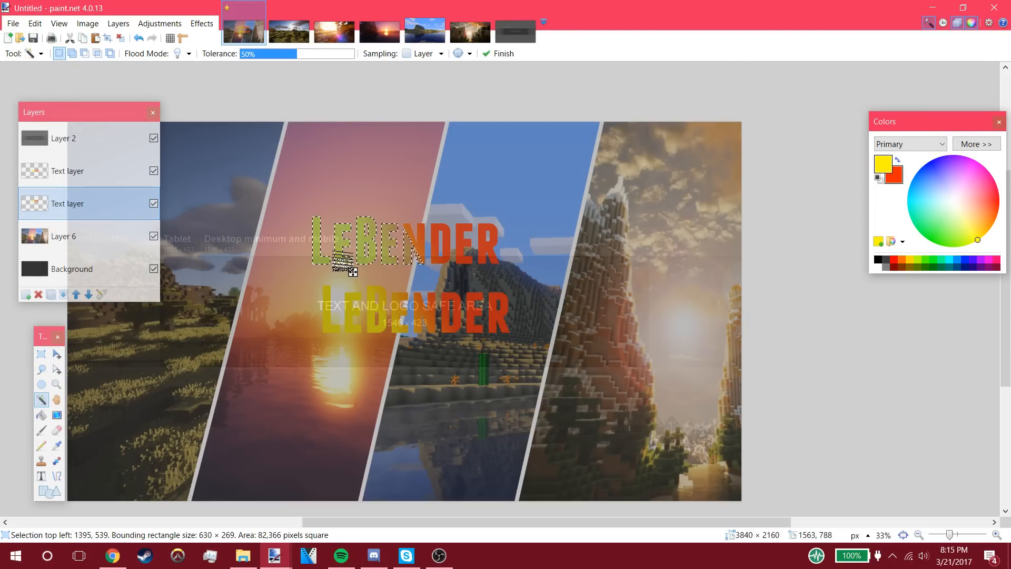
pyautogui.click(416, 245)
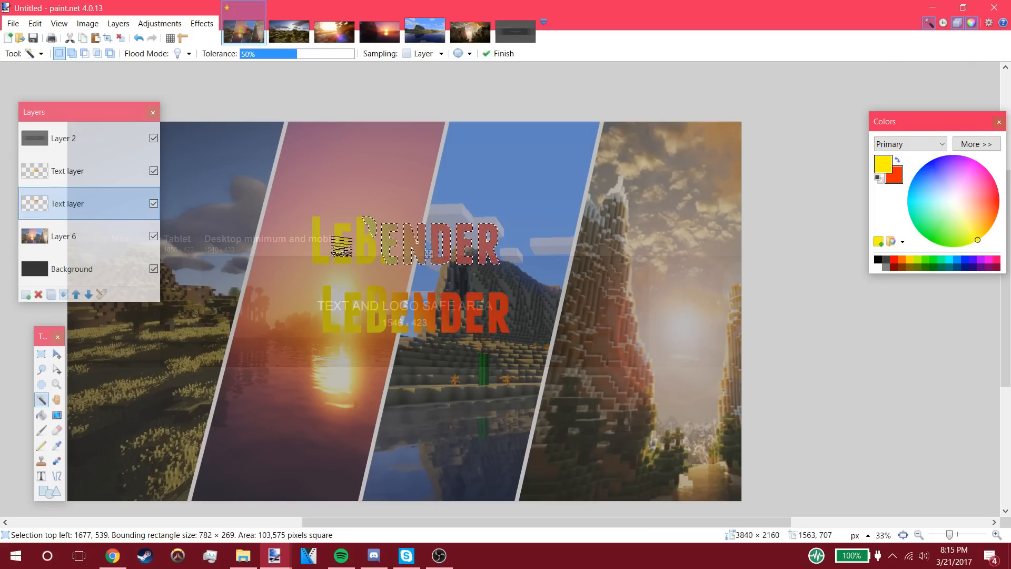
pyautogui.keyDown('ctrl'); pyautogui.click(340, 254); pyautogui.keyUp('ctrl')
pyautogui.keyDown('ctrl'); pyautogui.click(322, 260); pyautogui.keyUp('ctrl')
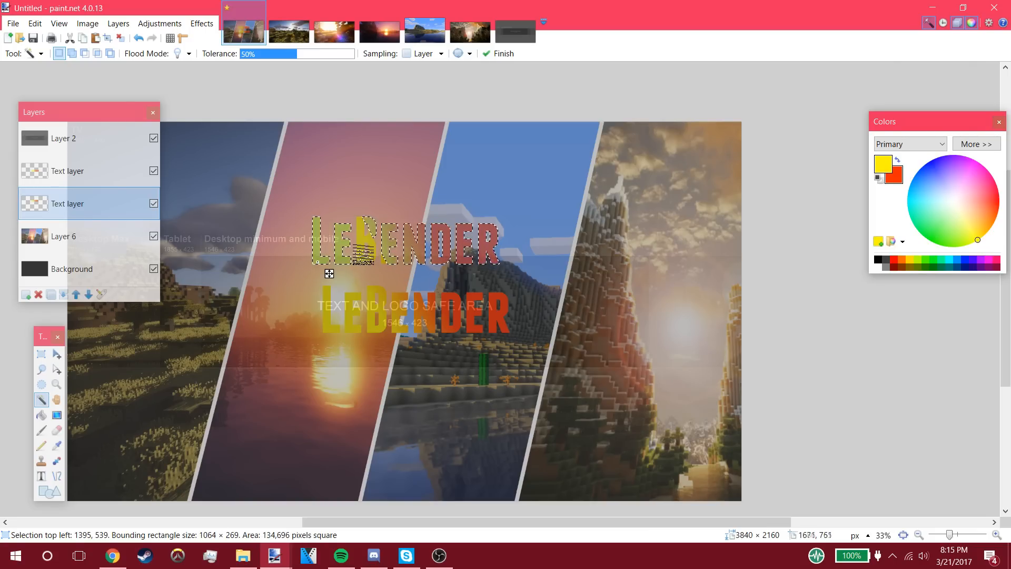
pyautogui.keyDown('ctrl'); pyautogui.click(374, 259); pyautogui.keyUp('ctrl')
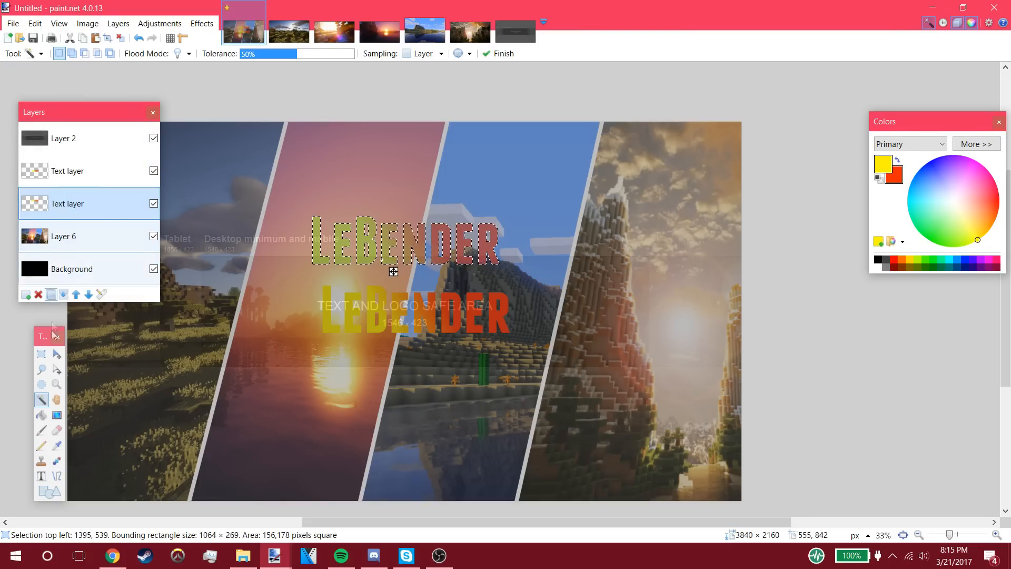
# Step: Set dark red as the primary color and fill every selected letter of the upper "LeBender" copy with it
pyautogui.click(41, 415)
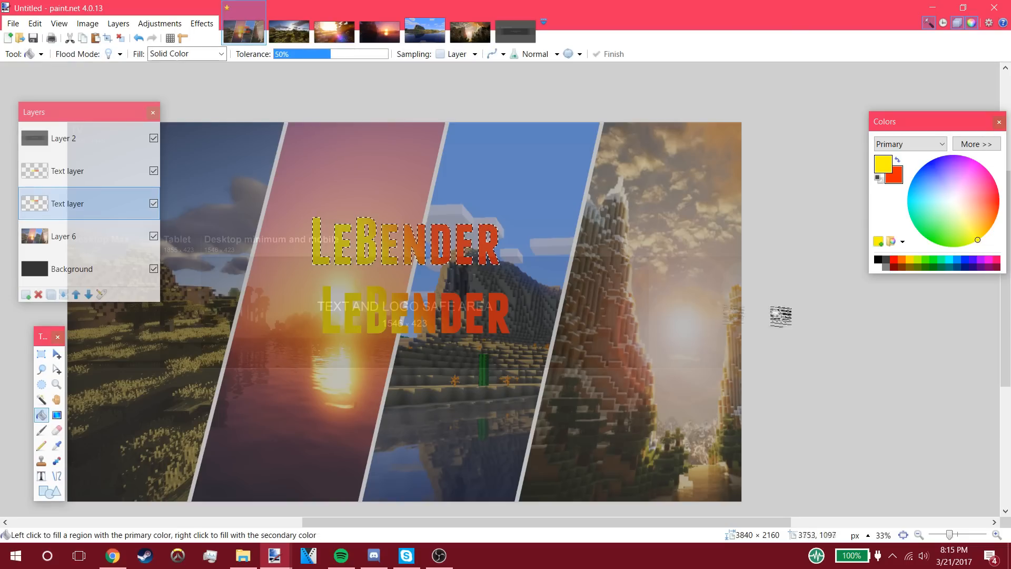
pyautogui.click(895, 267)
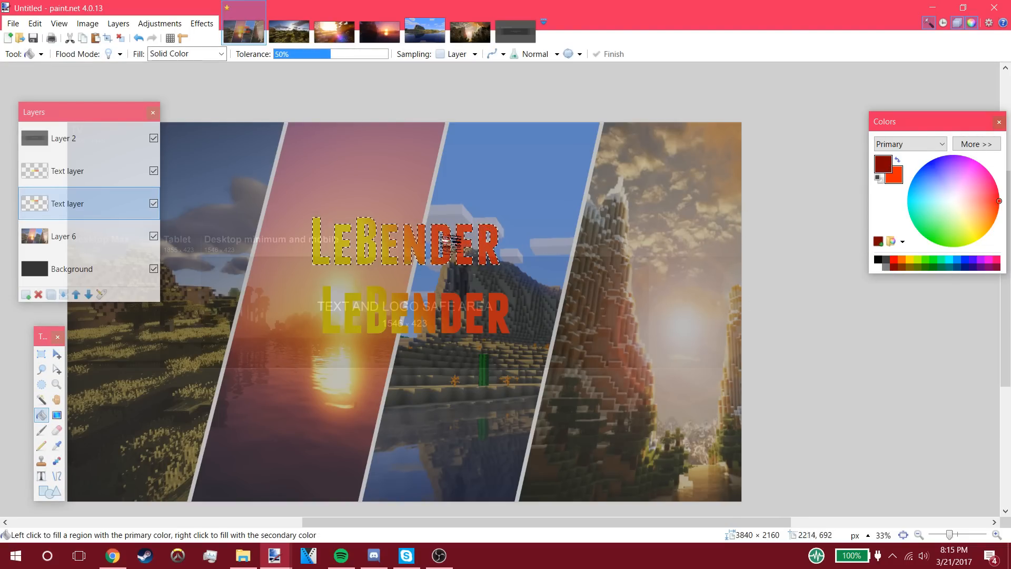
pyautogui.click(407, 244)
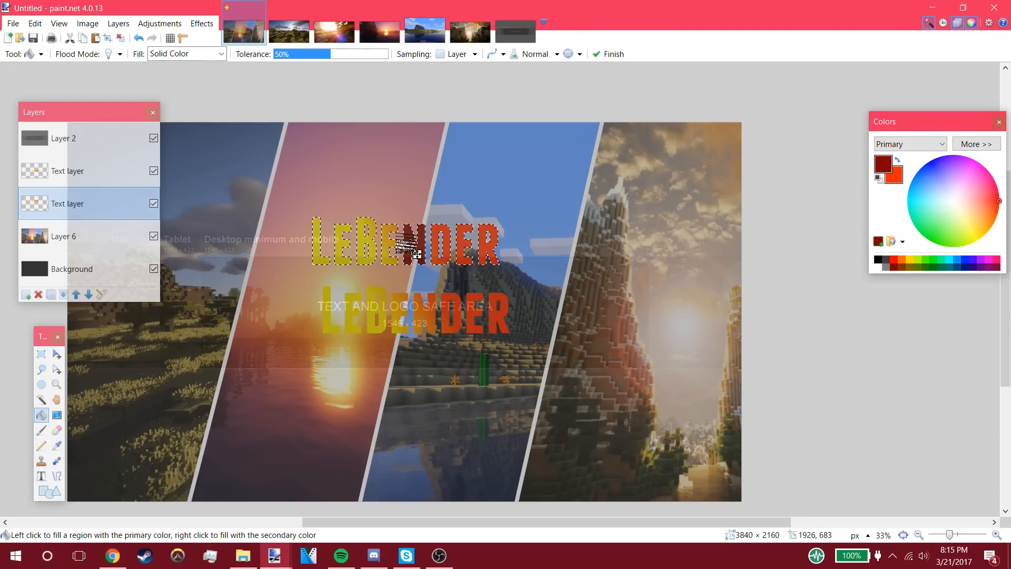
pyautogui.click(386, 250)
pyautogui.click(371, 248)
pyautogui.click(433, 255)
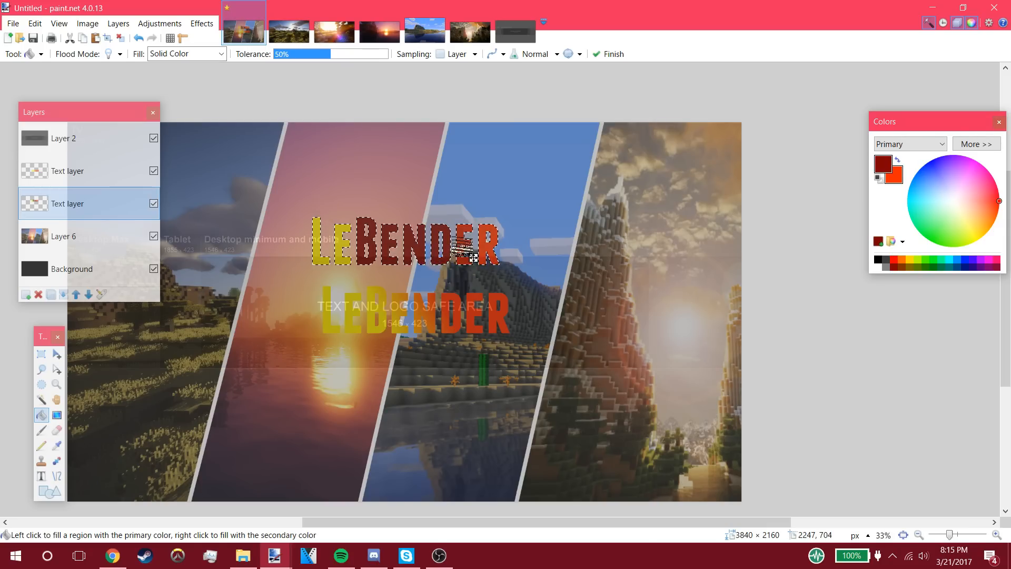
pyautogui.click(496, 255)
pyautogui.click(341, 247)
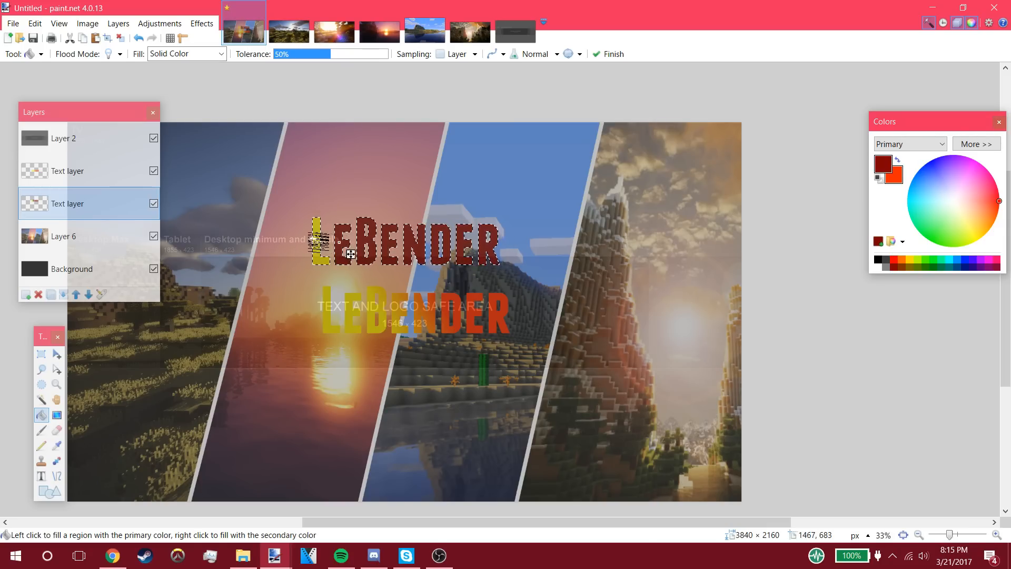
pyautogui.click(326, 254)
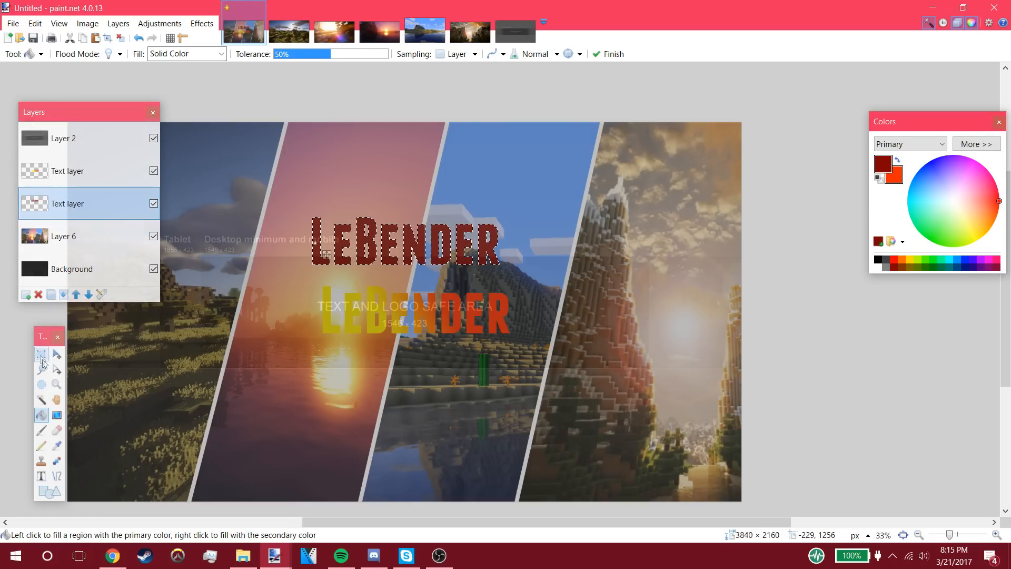
# Step: Move the dark red lettering behind the gradient "LeBender", offset slightly down and to the right, and merge the two text layers
pyautogui.moveTo(165, 319); pyautogui.dragTo(182, 305)
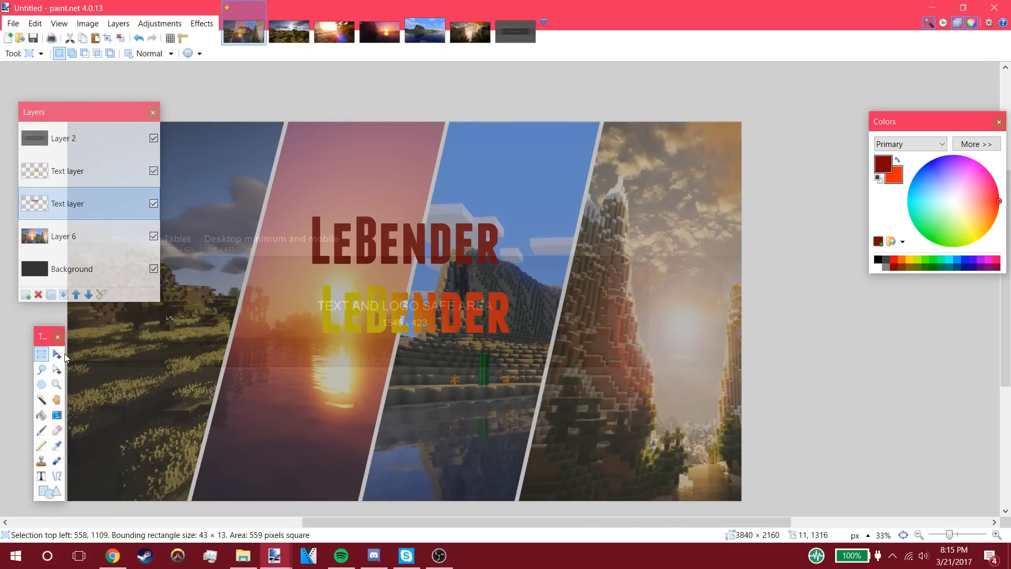
pyautogui.click(117, 322)
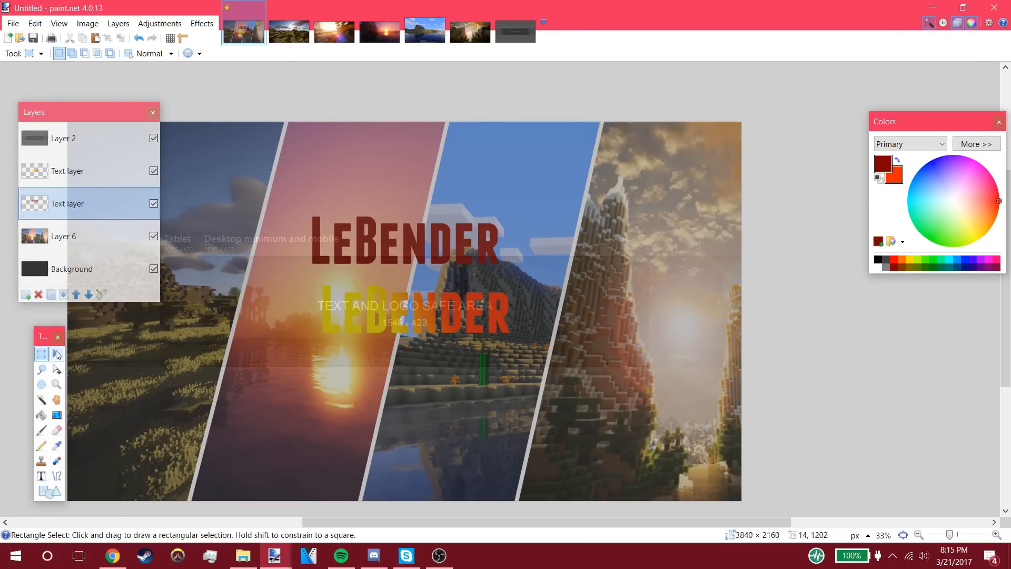
pyautogui.click(57, 353)
pyautogui.moveTo(377, 237); pyautogui.dragTo(389, 306)
pyautogui.hotkey('ctrl', 'd')
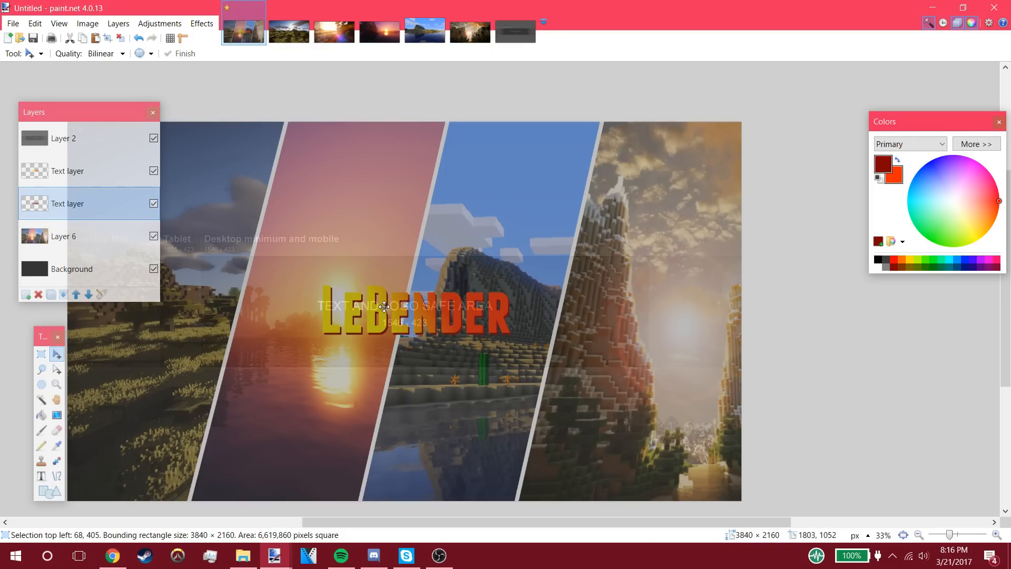
pyautogui.click(384, 306)
pyautogui.hotkey('ctrl', 'd')
pyautogui.press('s')
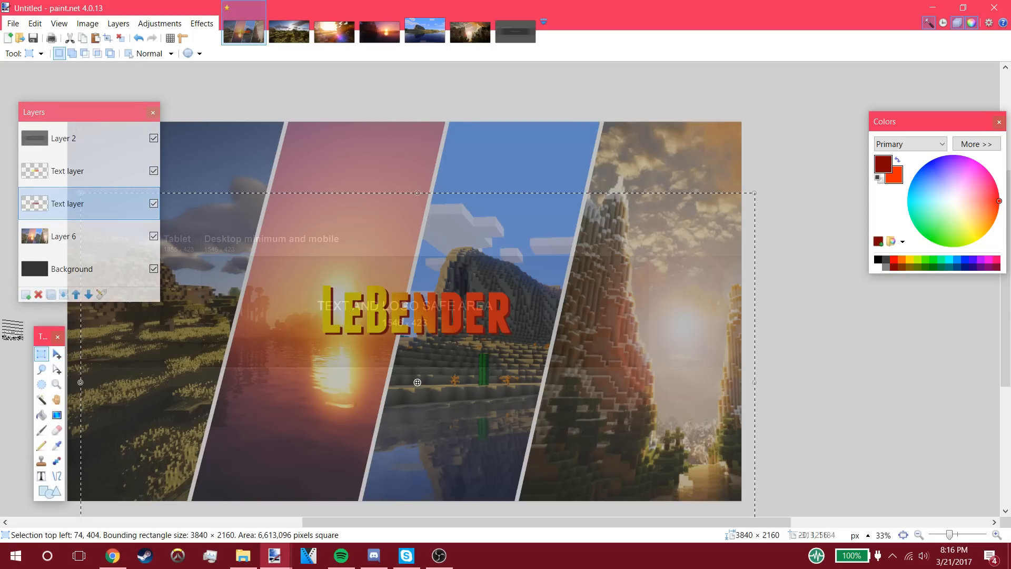
pyautogui.click(59, 170)
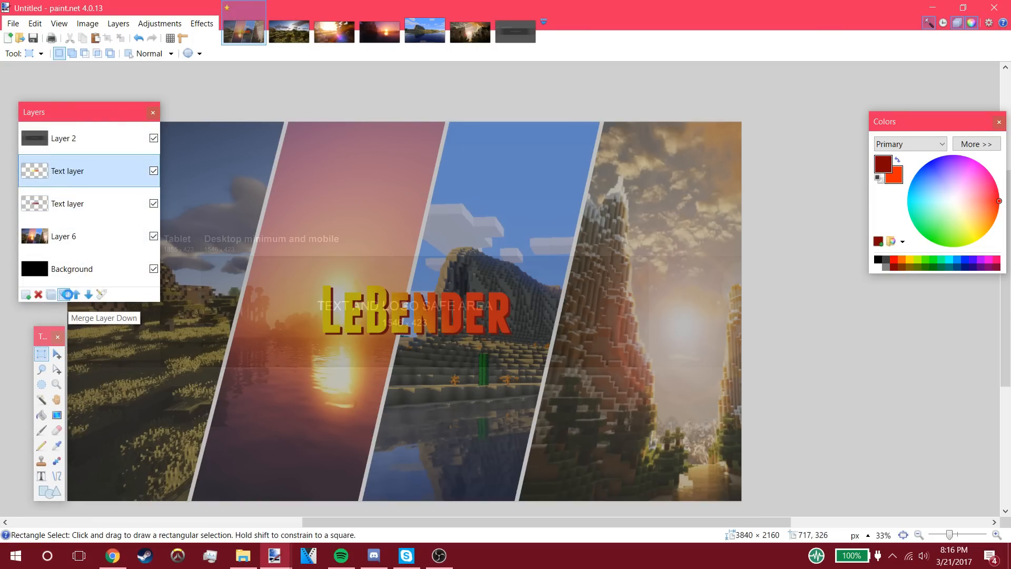
pyautogui.click(62, 295)
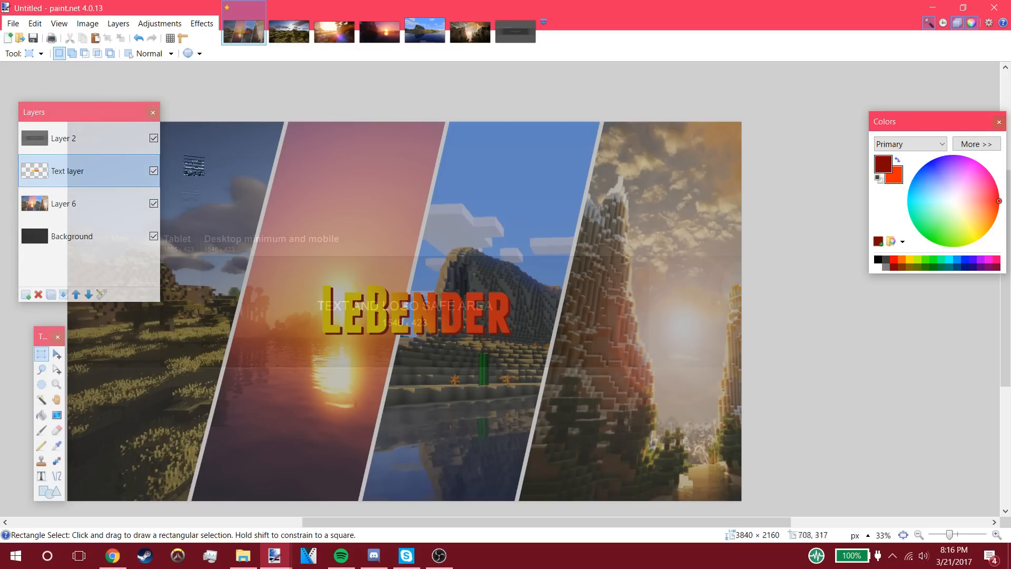
# Step: Outline the merged "LeBender" text with a black Drop Shadow (RGB 0, 0, 0) using a widening radius of 12
pyautogui.click(196, 24)
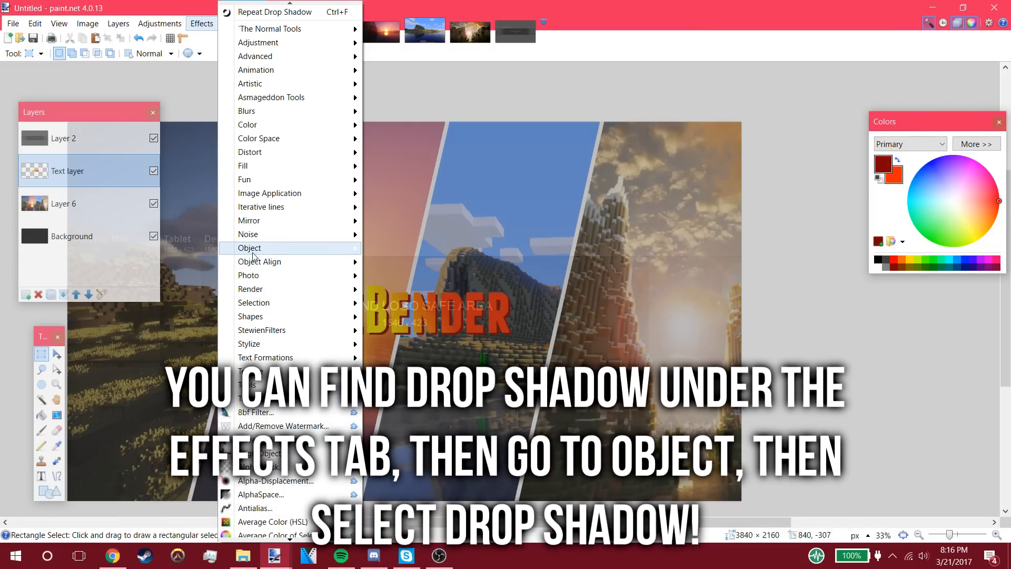
pyautogui.moveTo(257, 250)
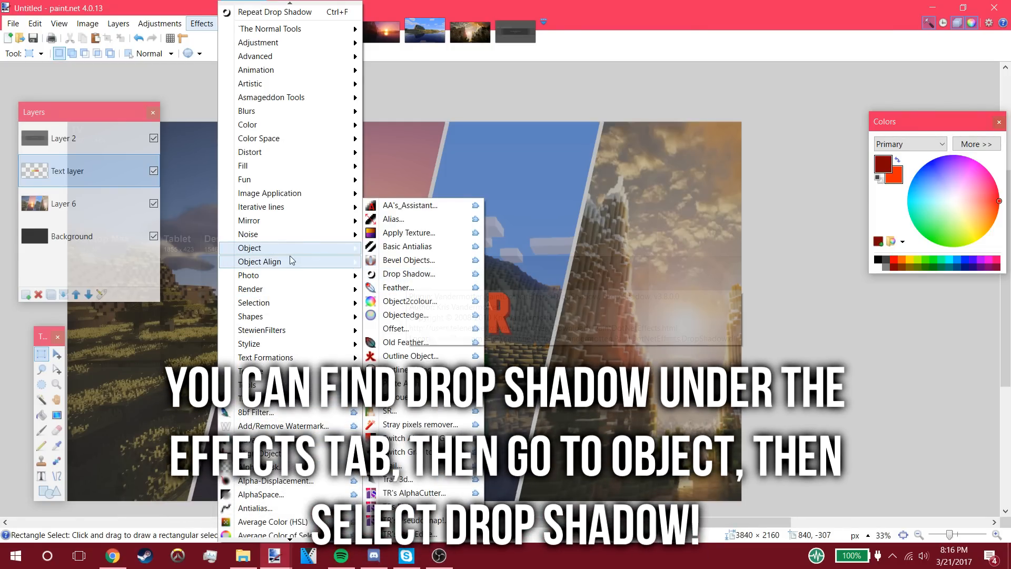
pyautogui.click(406, 273)
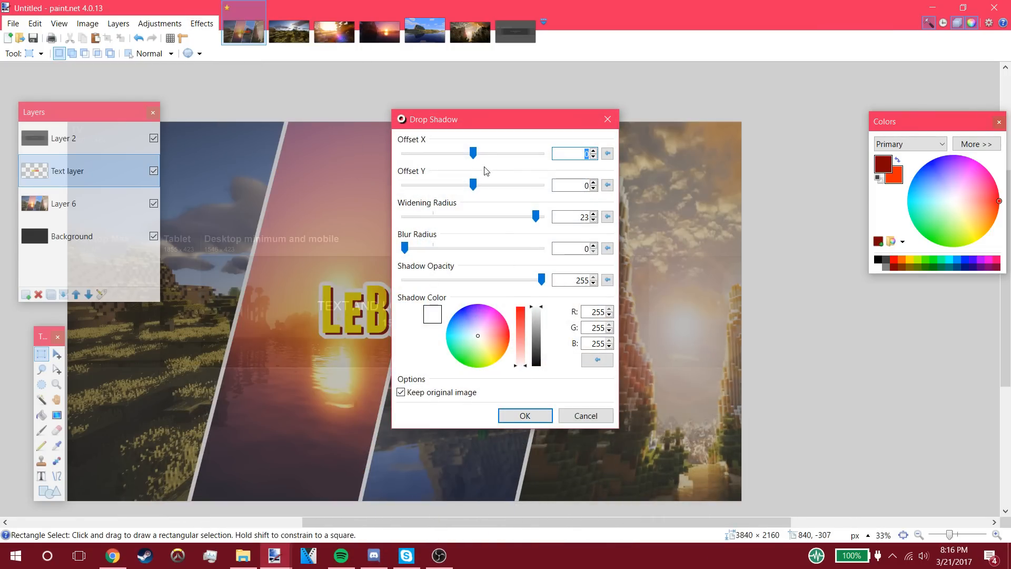
pyautogui.moveTo(497, 115); pyautogui.dragTo(535, 142)
pyautogui.click(574, 334)
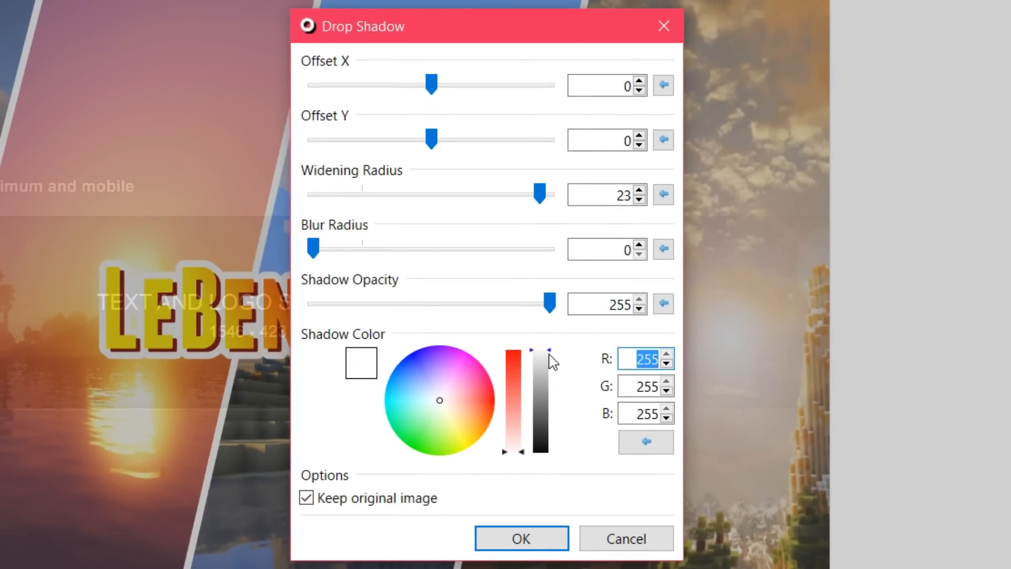
pyautogui.moveTo(552, 361); pyautogui.dragTo(539, 475)
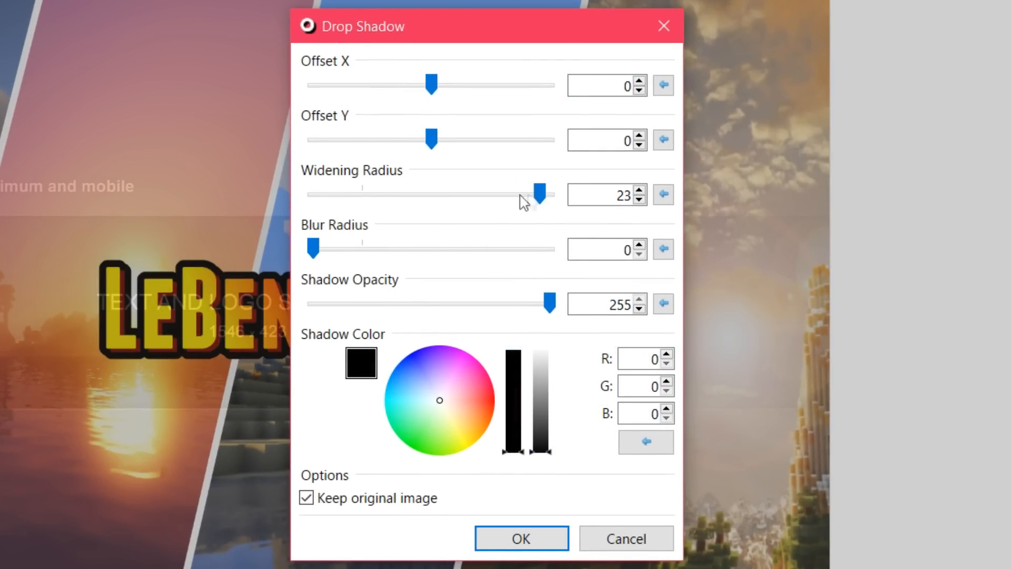
pyautogui.moveTo(452, 39); pyautogui.dragTo(740, 78)
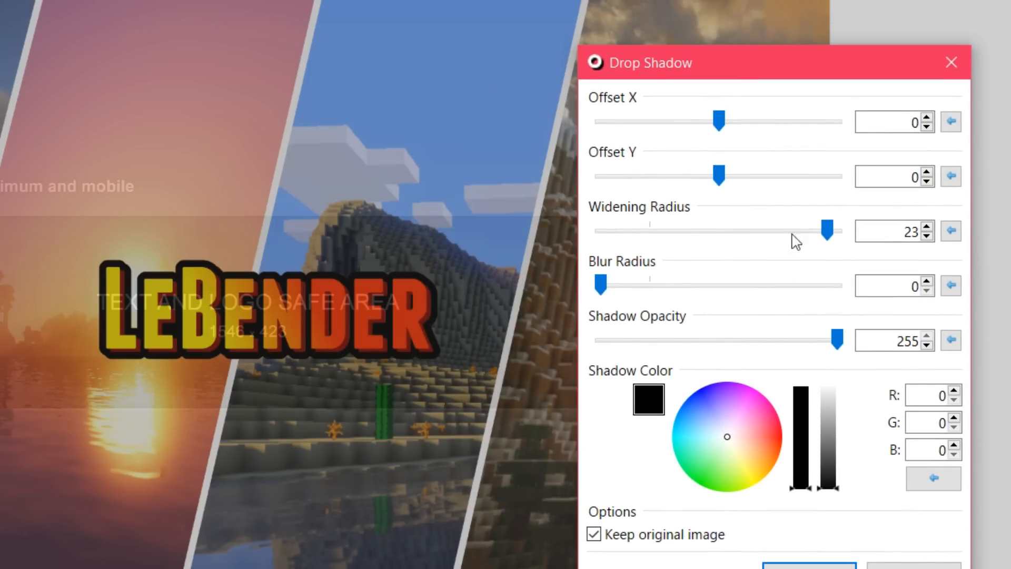
pyautogui.moveTo(827, 238); pyautogui.dragTo(726, 241)
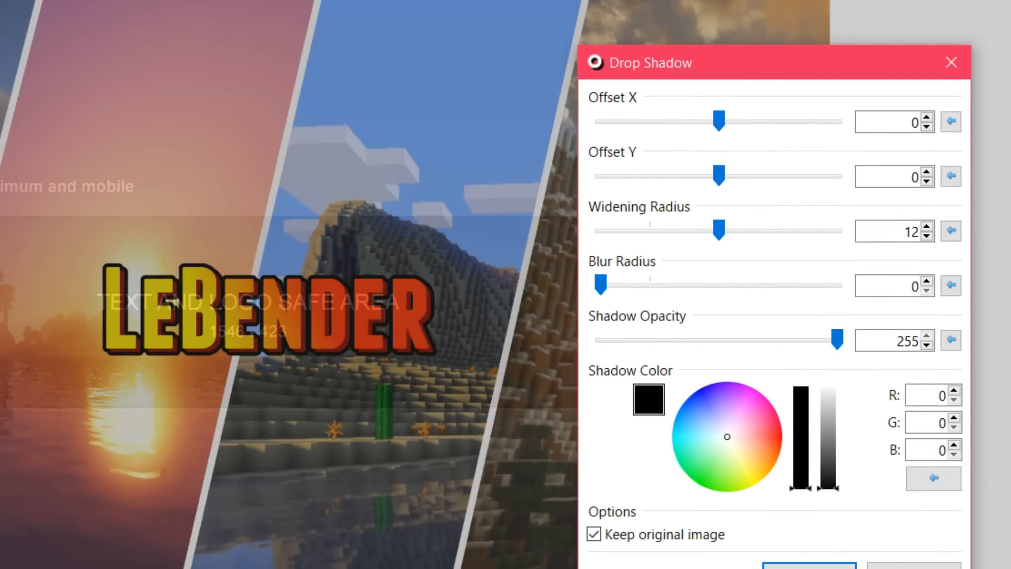
pyautogui.click(783, 566)
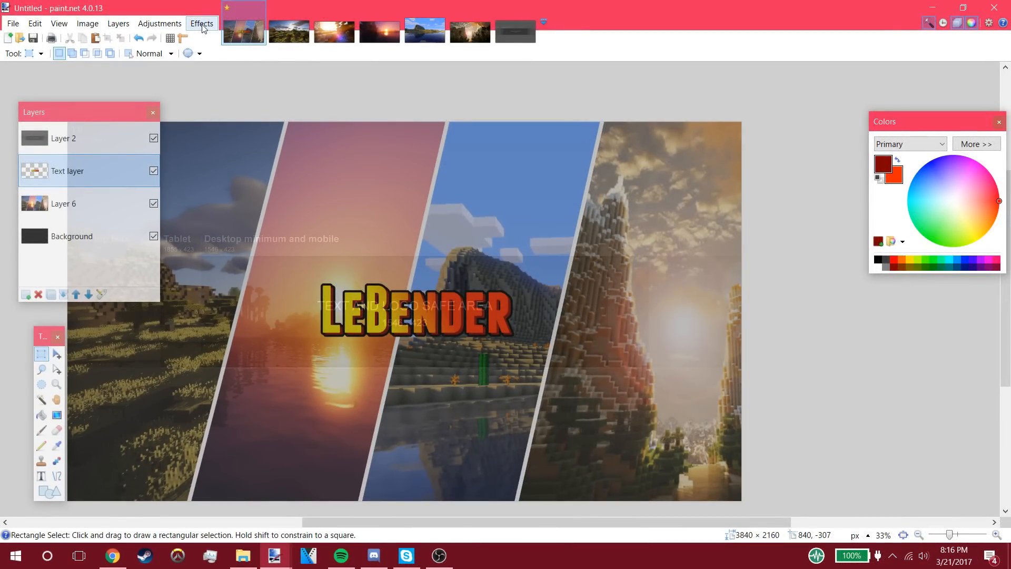
# Step: Add a second, white Drop Shadow outline (RGB 255, 255, 255) with a widening radius of 11 around the text
pyautogui.click(203, 26)
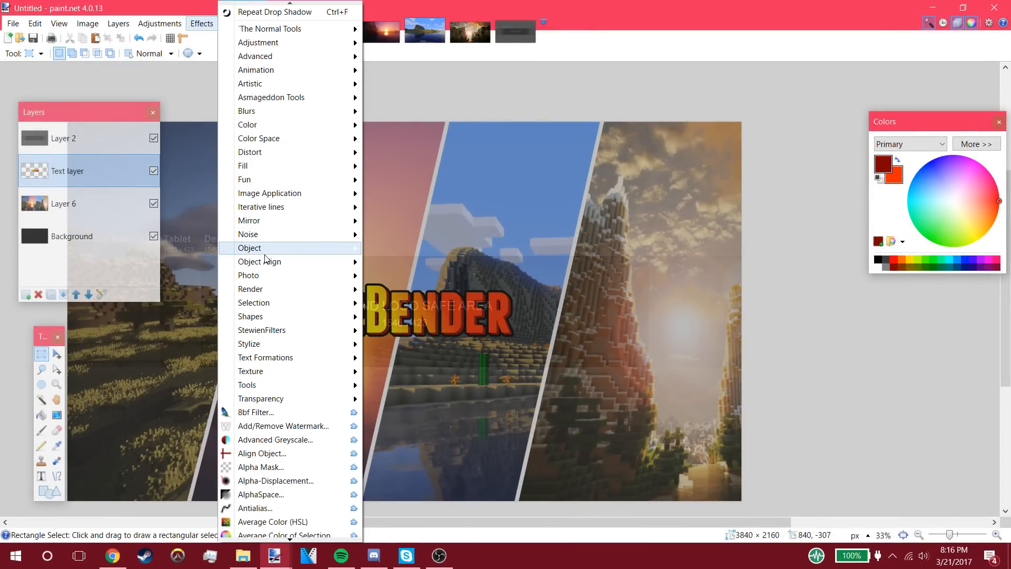
pyautogui.moveTo(263, 252)
pyautogui.click(407, 274)
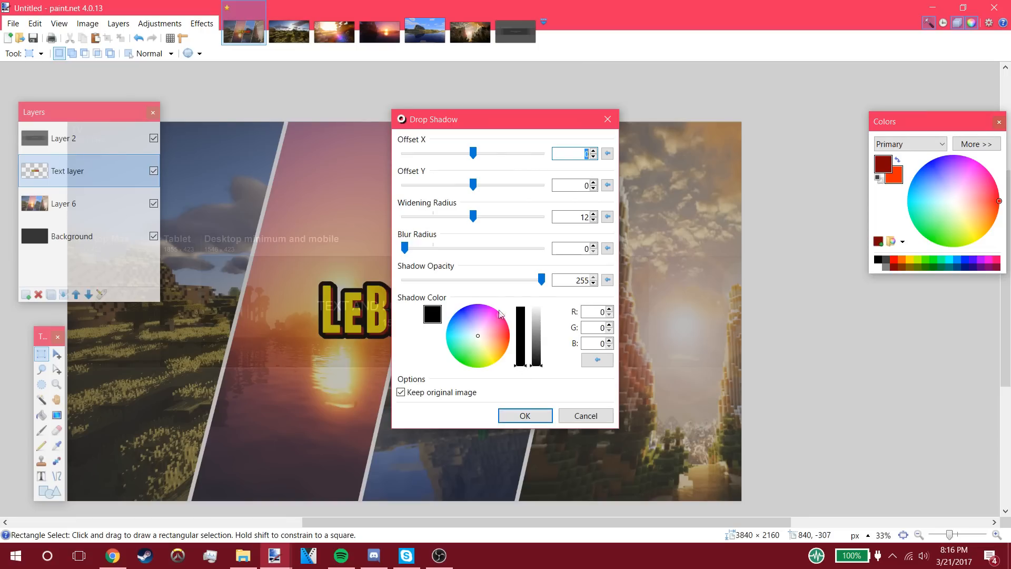
pyautogui.moveTo(538, 363); pyautogui.dragTo(531, 295)
pyautogui.moveTo(476, 128); pyautogui.dragTo(608, 165)
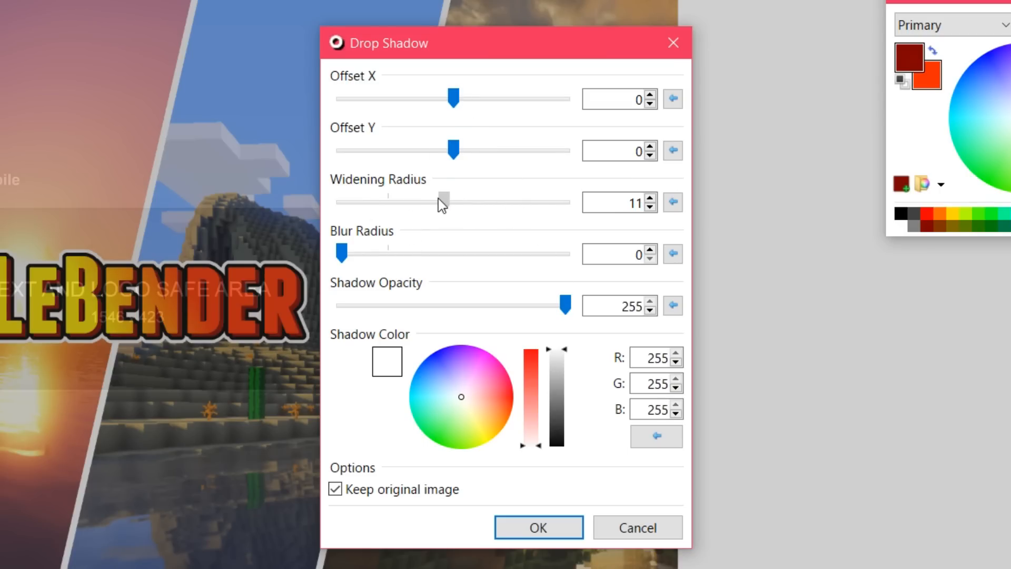
pyautogui.click(518, 526)
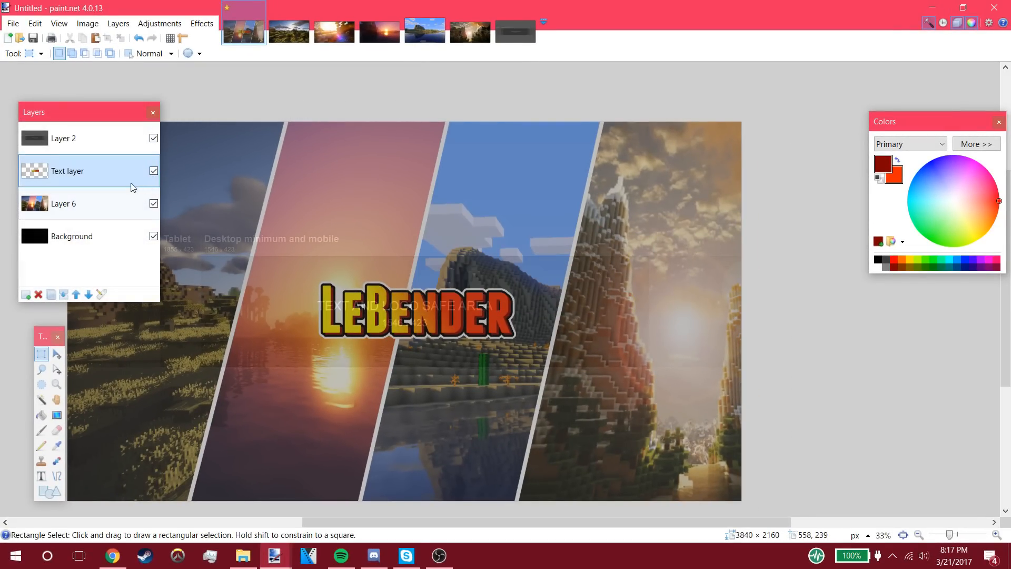
# Step: Add a soft black Drop Shadow to the "LeBender" text with offset X 15, offset Y 8, widening radius 11 and blur radius 16
pyautogui.click(203, 25)
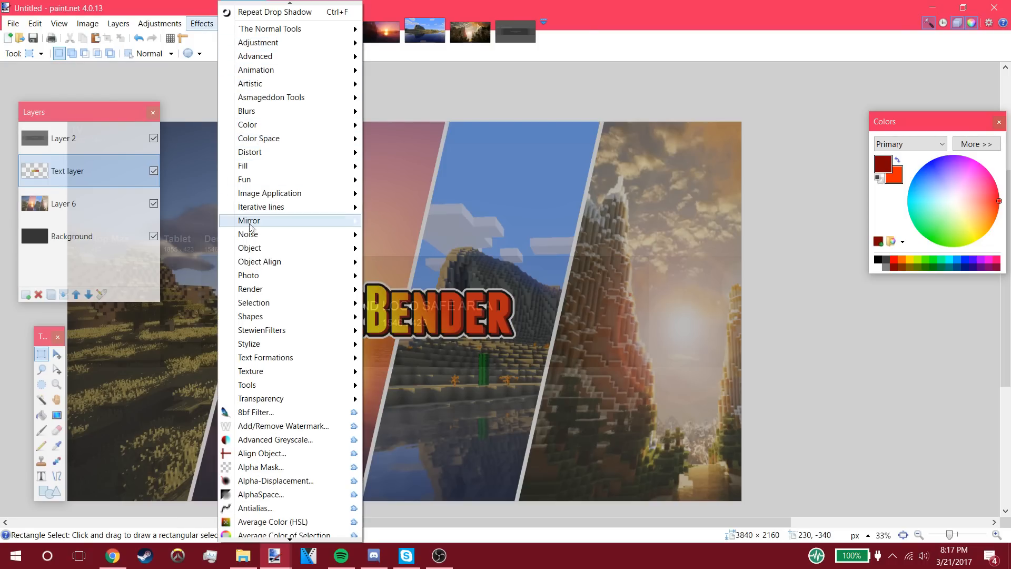
pyautogui.moveTo(262, 249)
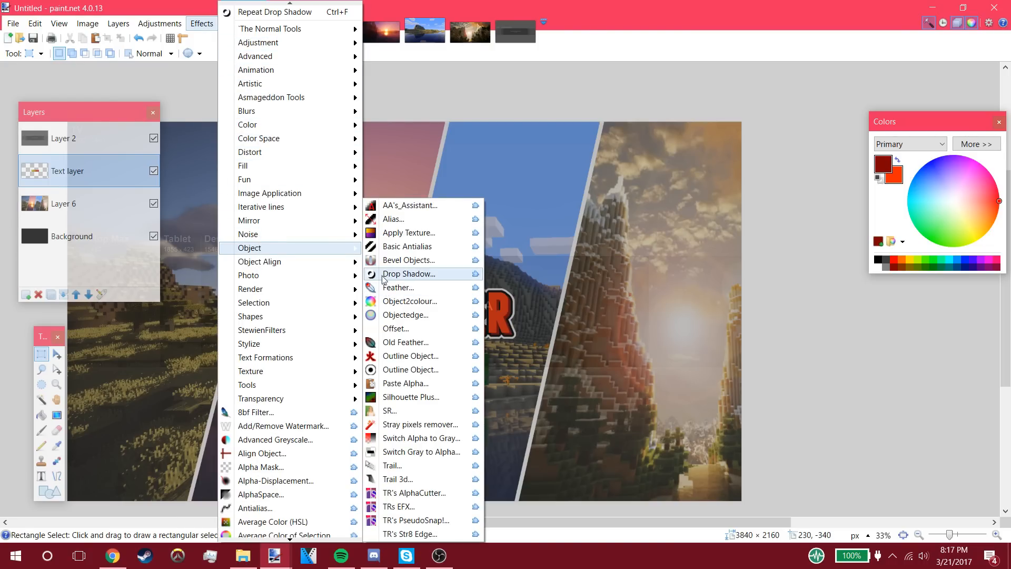
pyautogui.click(400, 274)
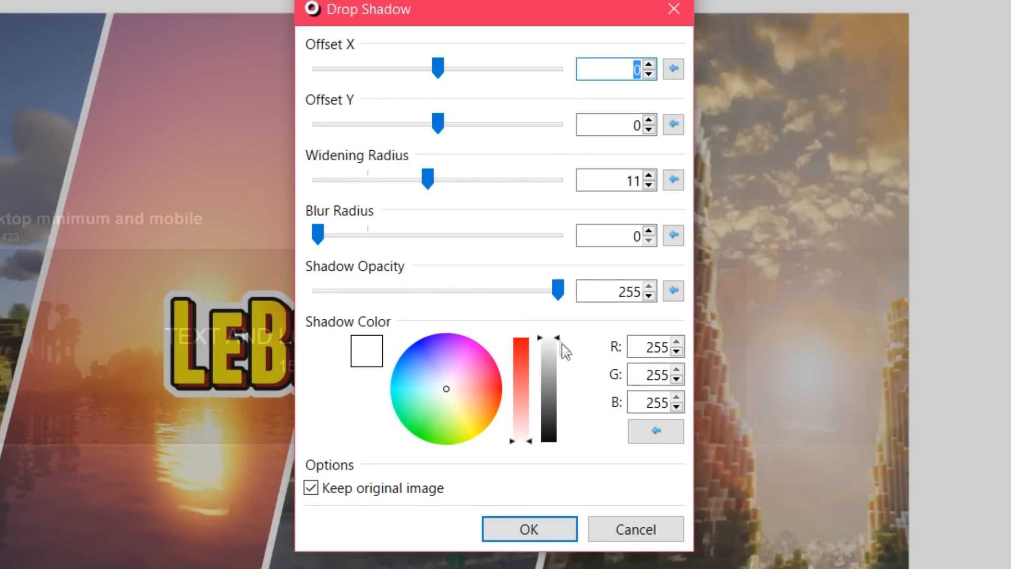
pyautogui.moveTo(538, 313); pyautogui.dragTo(553, 390)
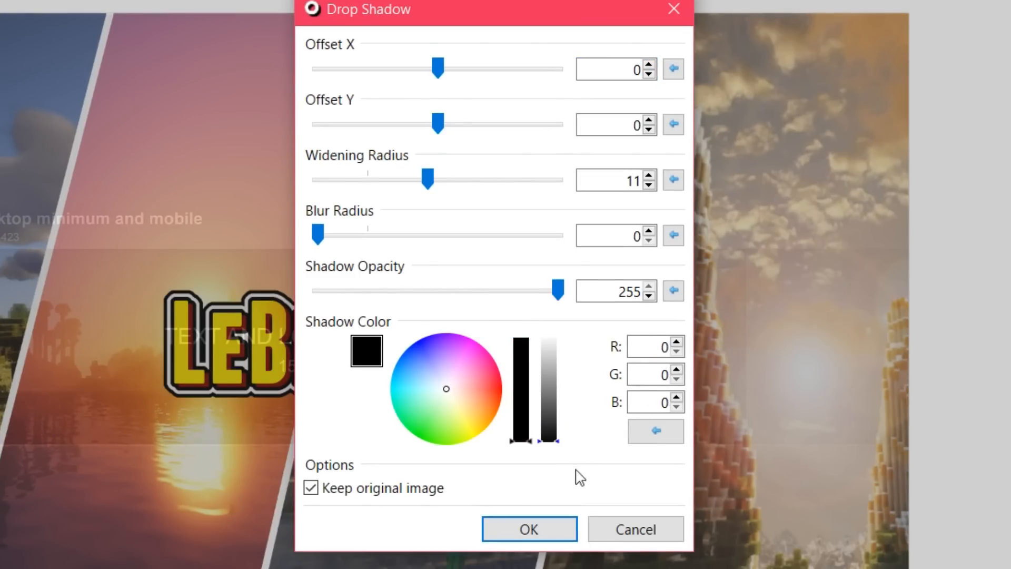
pyautogui.moveTo(316, 235); pyautogui.dragTo(475, 261)
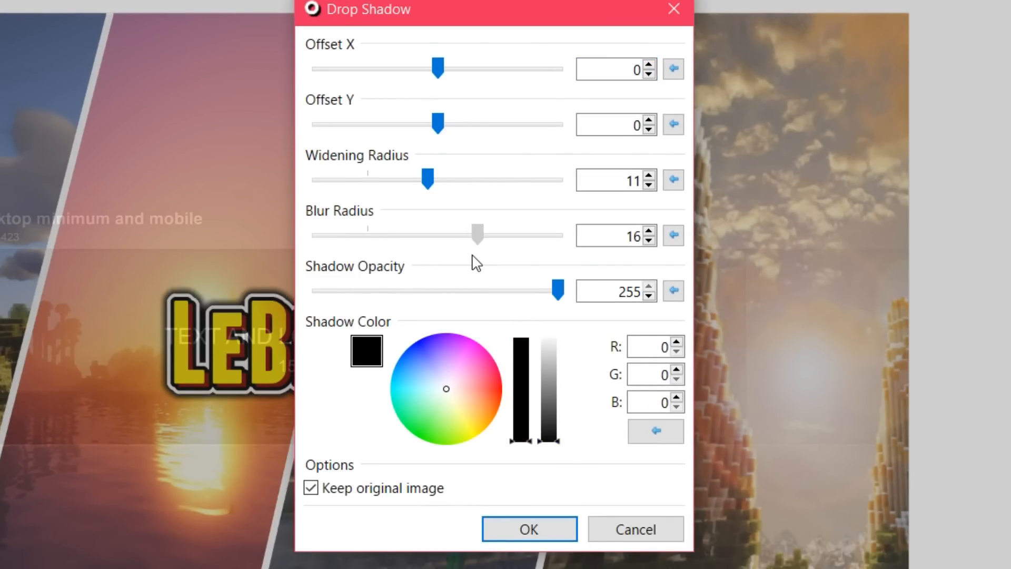
pyautogui.moveTo(450, 123); pyautogui.dragTo(452, 123)
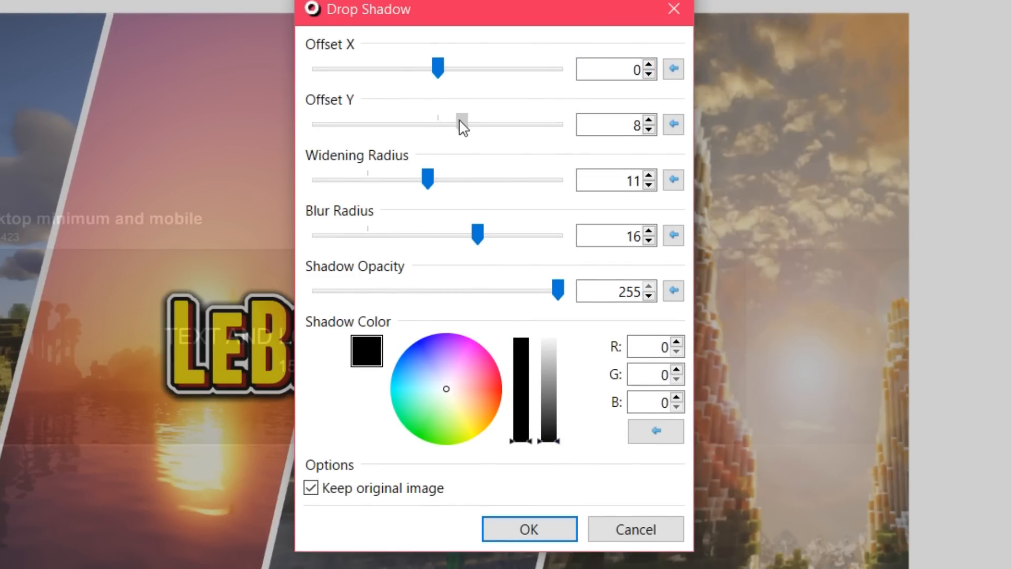
pyautogui.moveTo(442, 67); pyautogui.dragTo(490, 68)
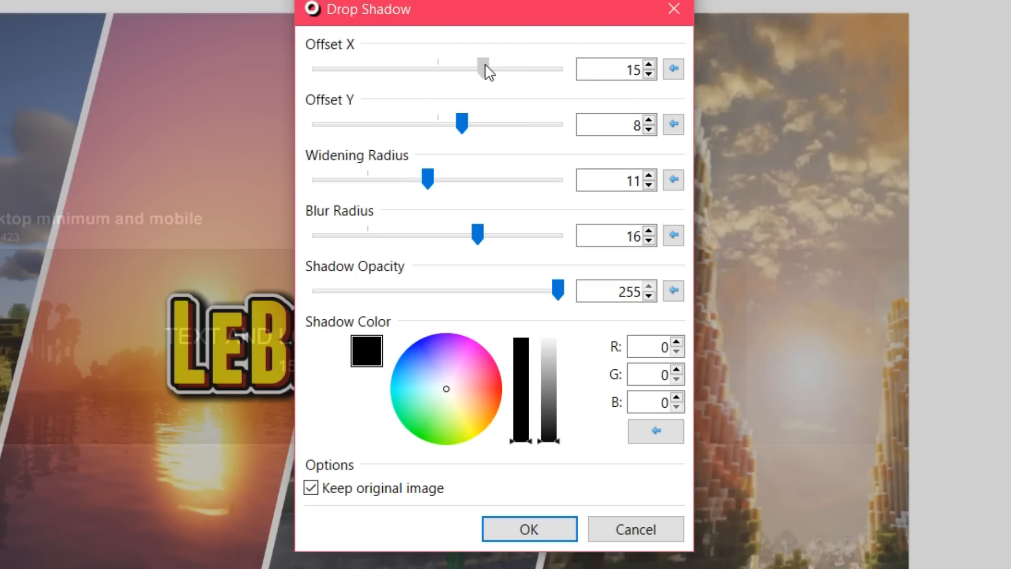
pyautogui.click(510, 520)
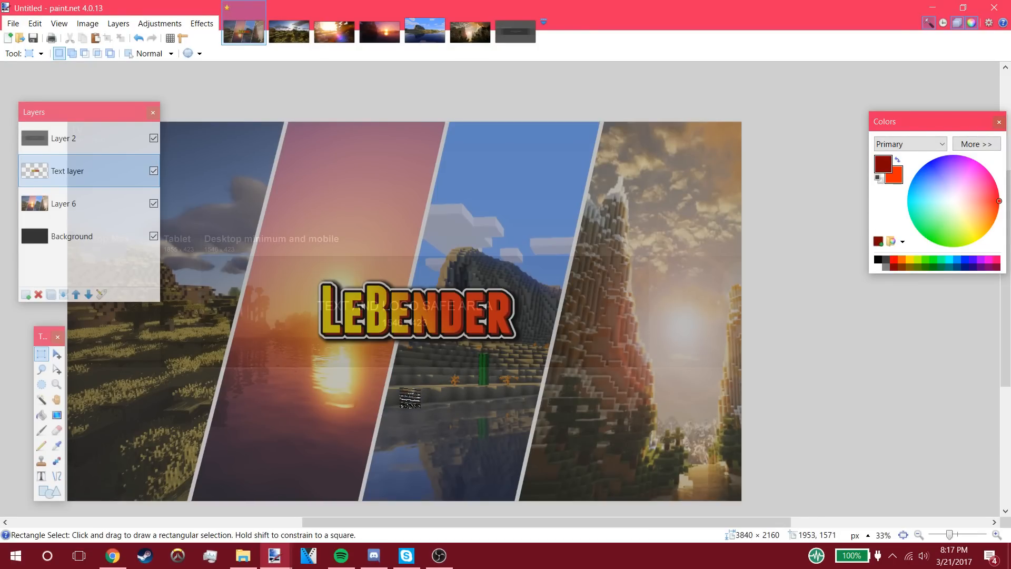
# Step: Move the template layer beneath all other layers to preview the uncovered banner, and return it to the top of the stack
pyautogui.moveTo(95, 139); pyautogui.dragTo(91, 258)
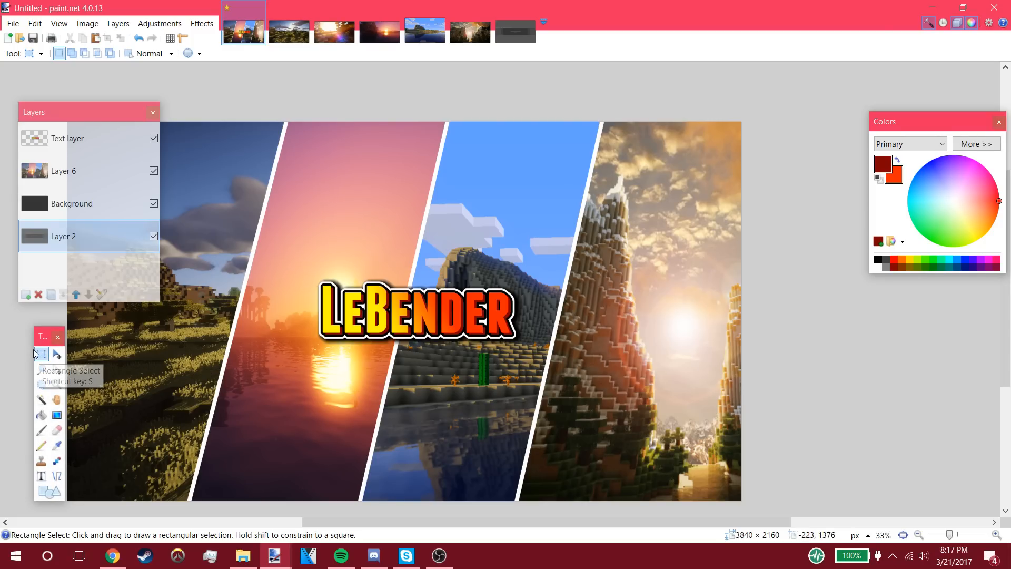
pyautogui.click(76, 294)
pyautogui.click(77, 294)
pyautogui.click(77, 294)
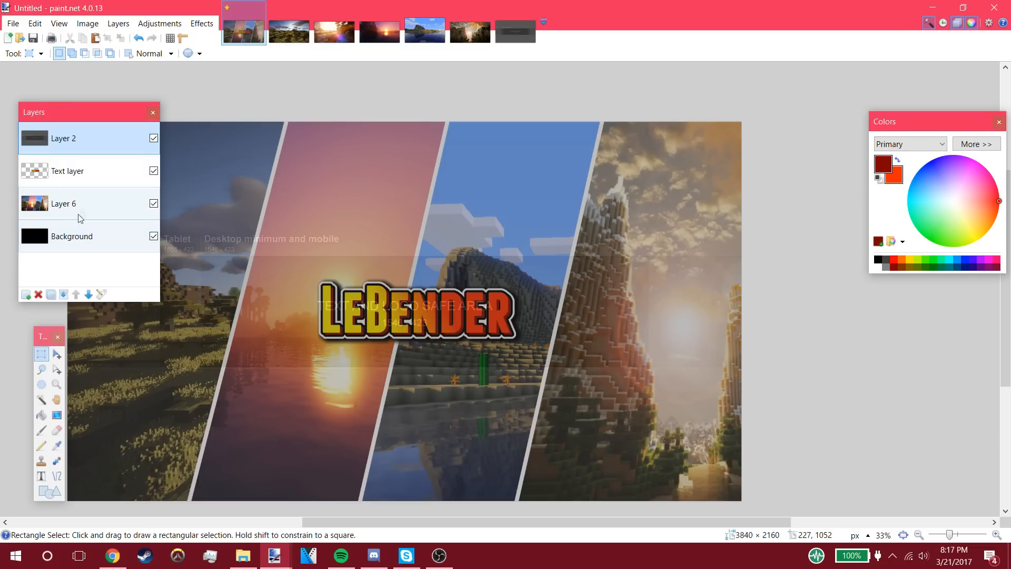
# Step: Add a new empty layer directly above the text layer
pyautogui.click(58, 172)
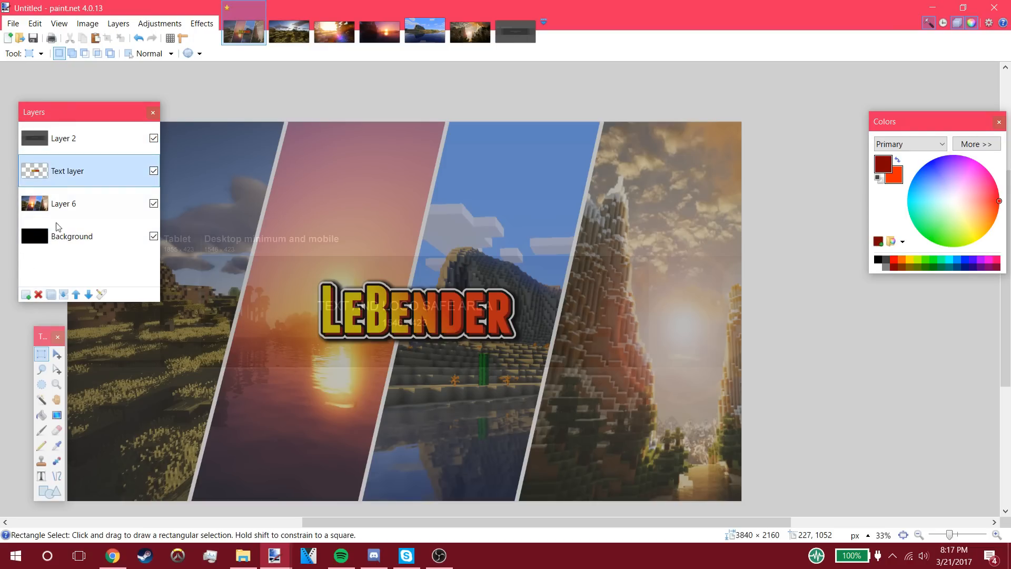
pyautogui.click(25, 294)
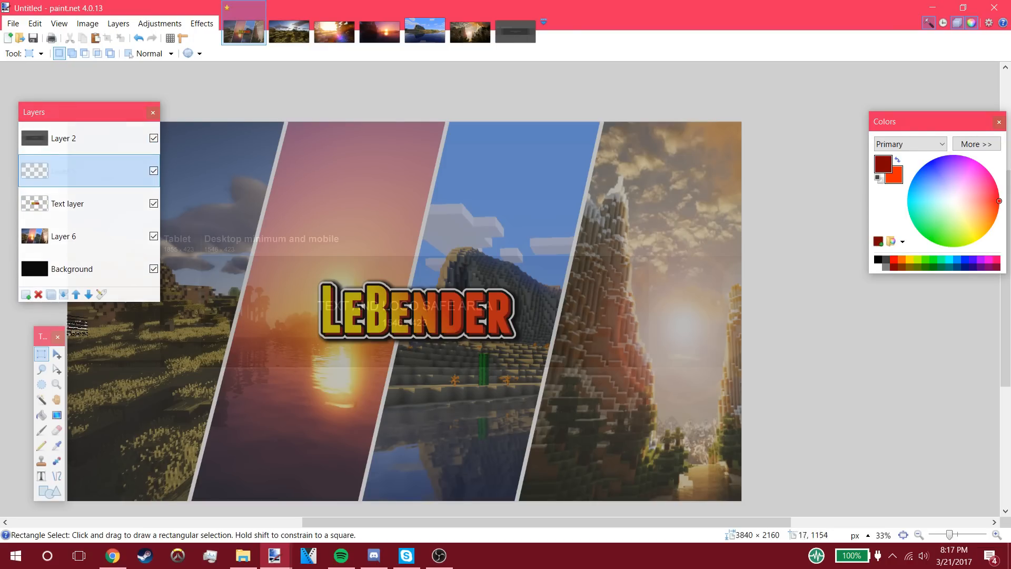
pyautogui.click(59, 386)
pyautogui.rightClick(327, 513)
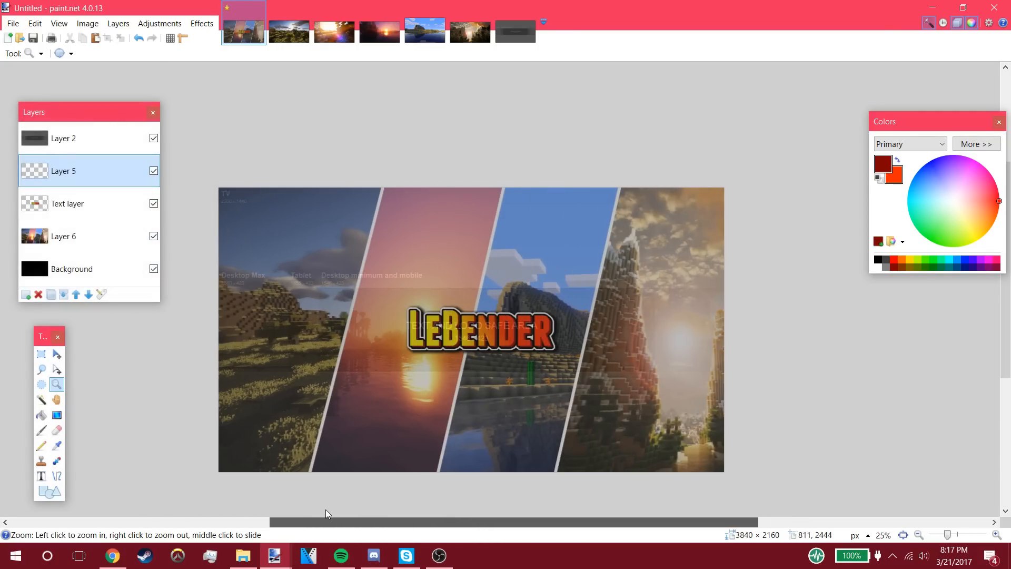
pyautogui.click(24, 39)
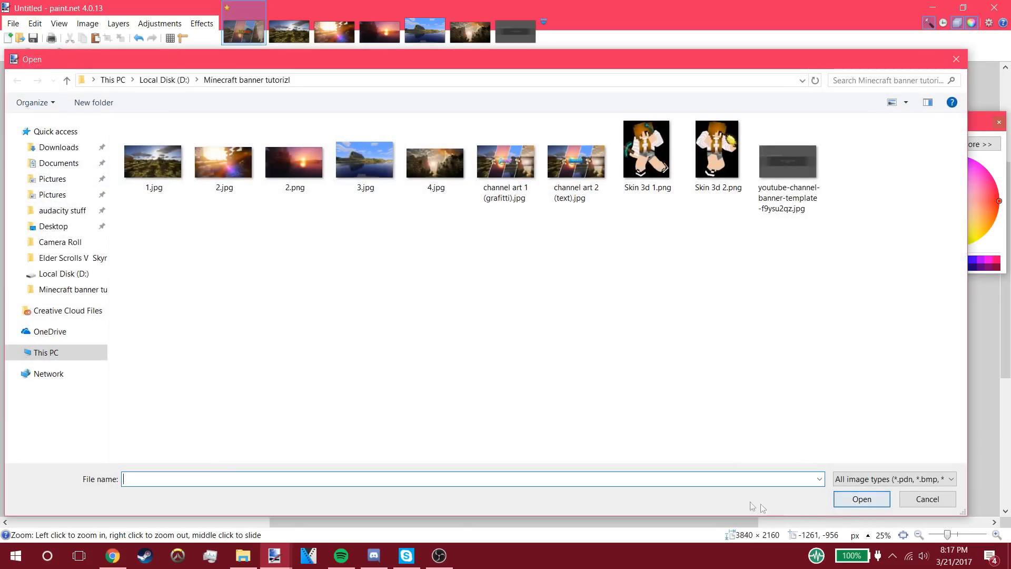
pyautogui.click(74, 274)
pyautogui.click(958, 62)
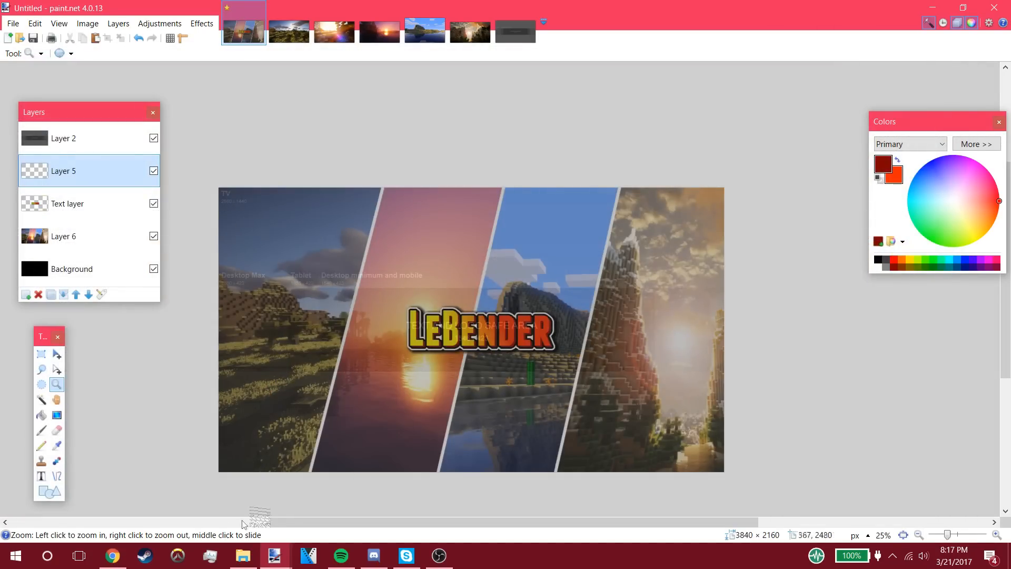
# Step: Switch to Chrome and run a Google image search for "vignette"
pyautogui.click(112, 556)
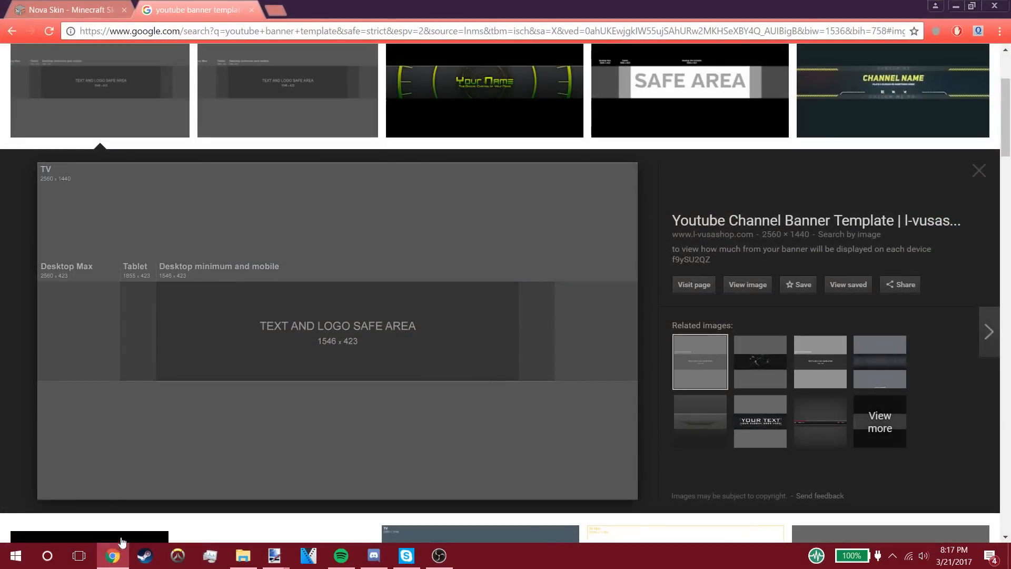
pyautogui.click(240, 35)
pyautogui.write('vigge')
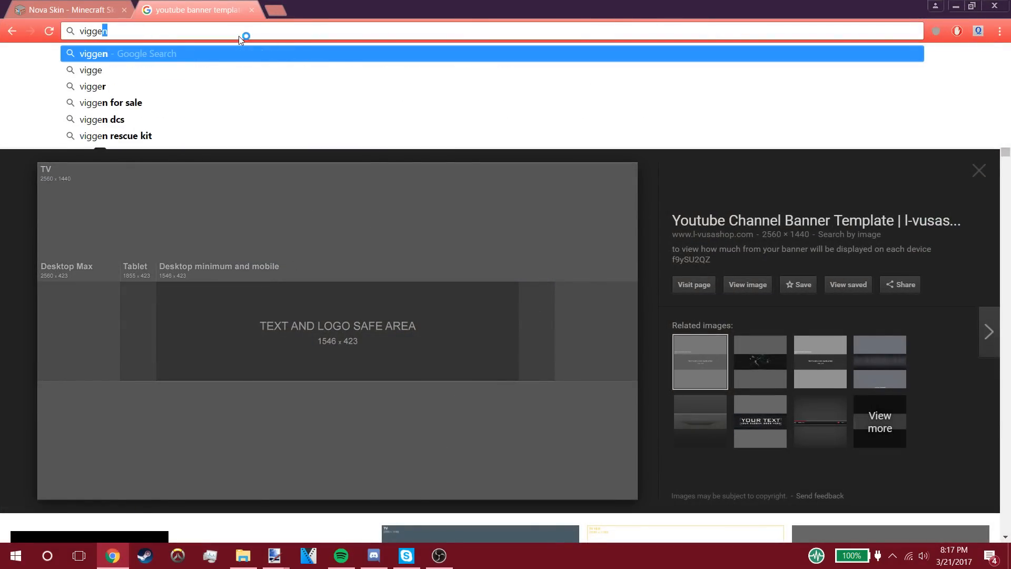
pyautogui.write('nt')
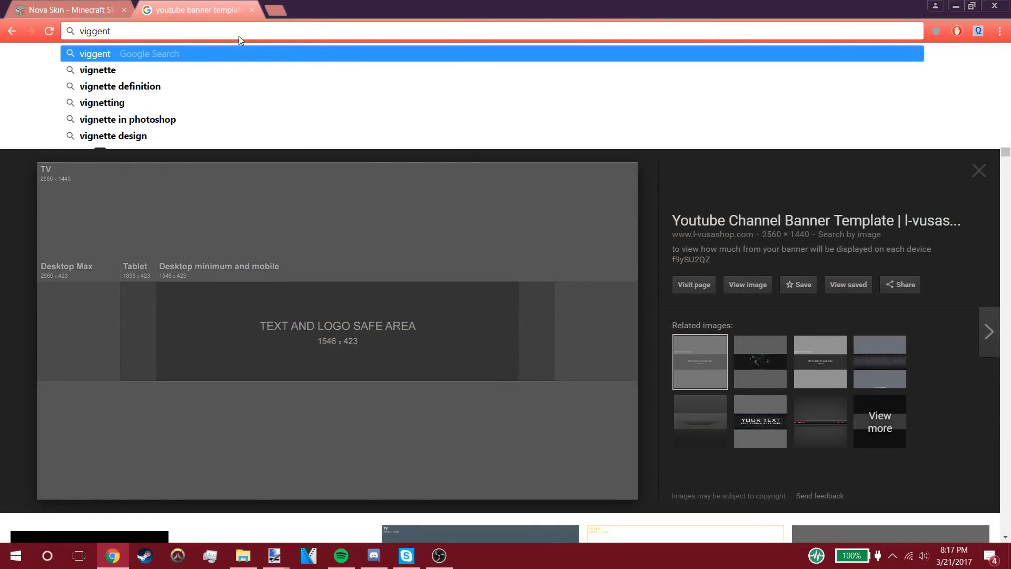
pyautogui.press('Down')
pyautogui.press('Return')
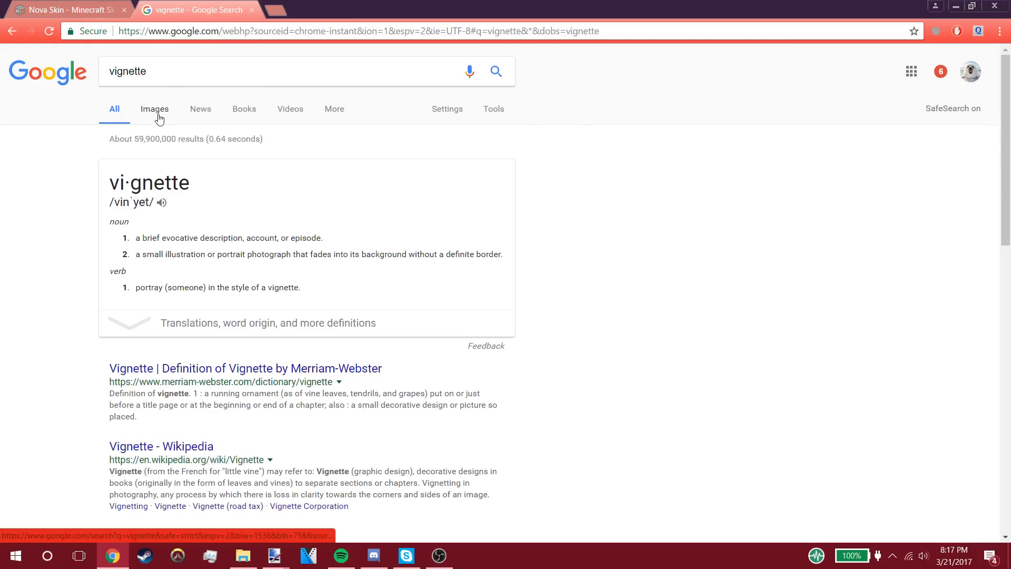
pyautogui.click(159, 120)
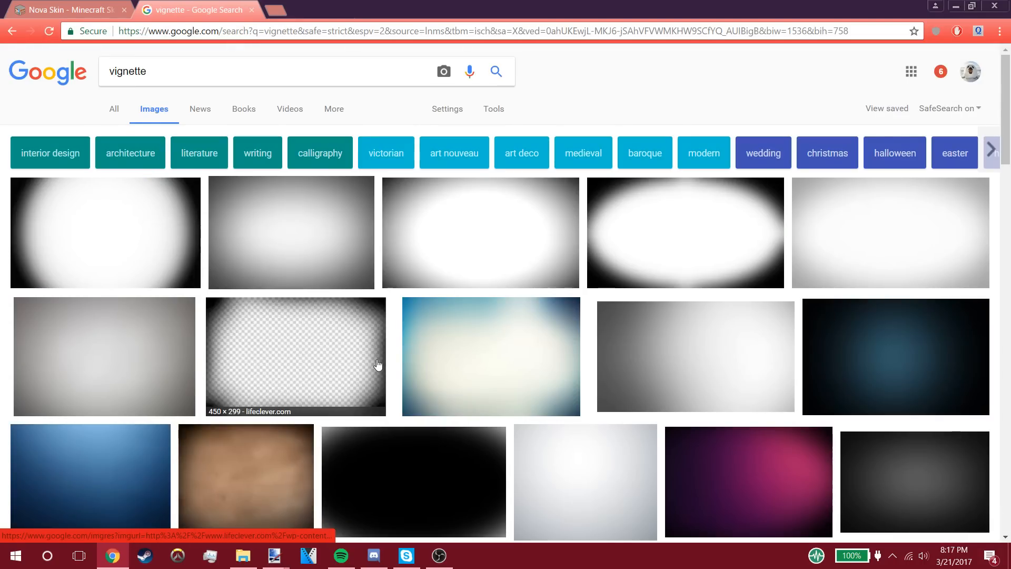
# Step: Open the 1191 × 670 transparent vignette with dark corners from the image results and copy it
pyautogui.click(525, 267)
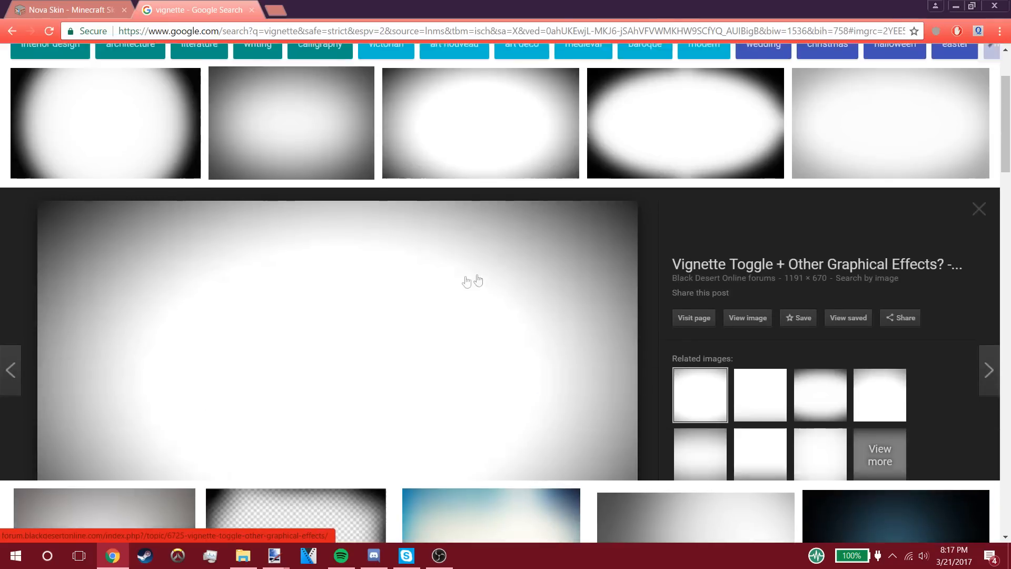
pyautogui.rightClick(273, 320)
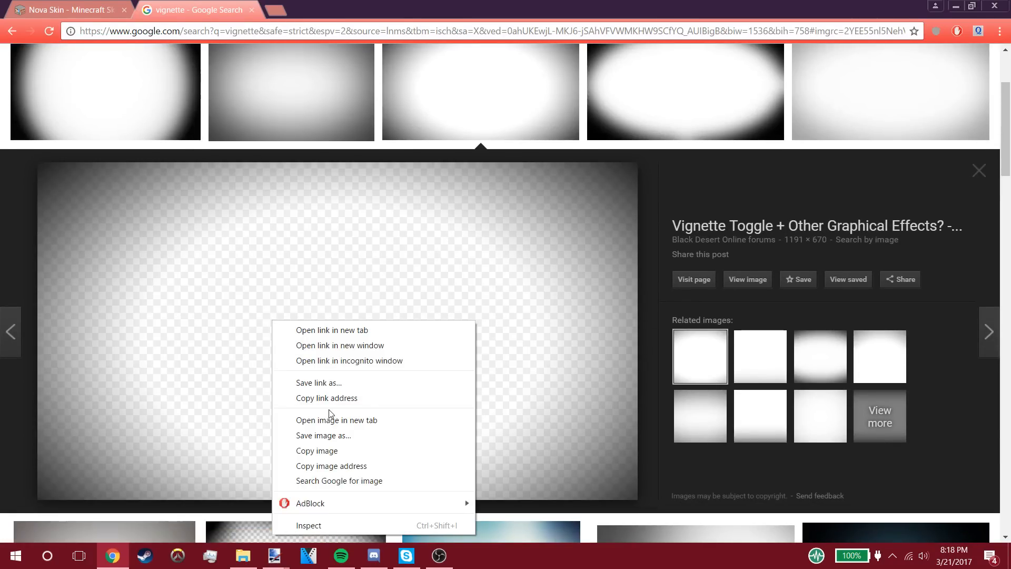
pyautogui.click(335, 452)
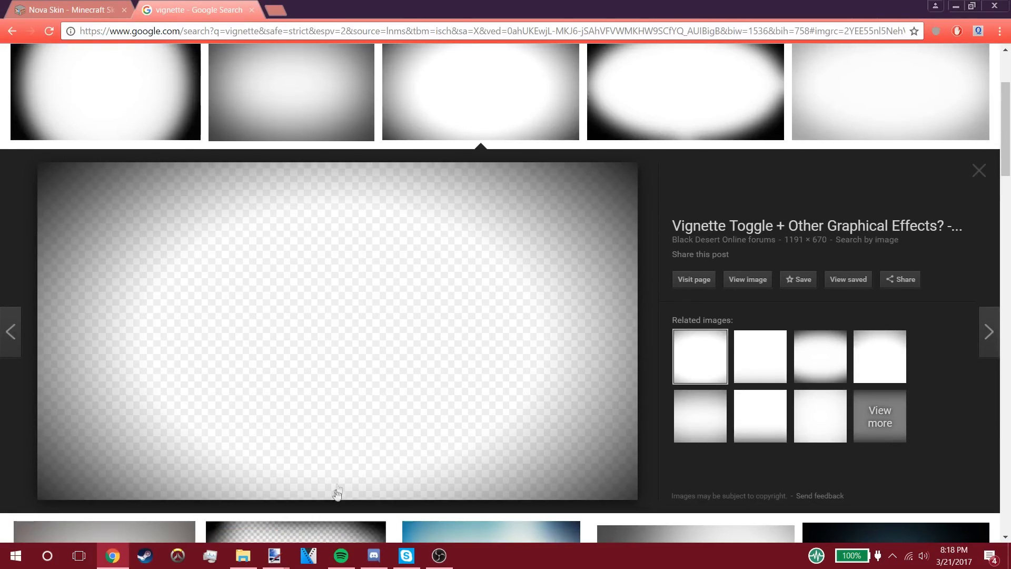
# Step: Switch back to the untitled banner in paint.net and paste the vignette into the new empty layer
pyautogui.click(275, 556)
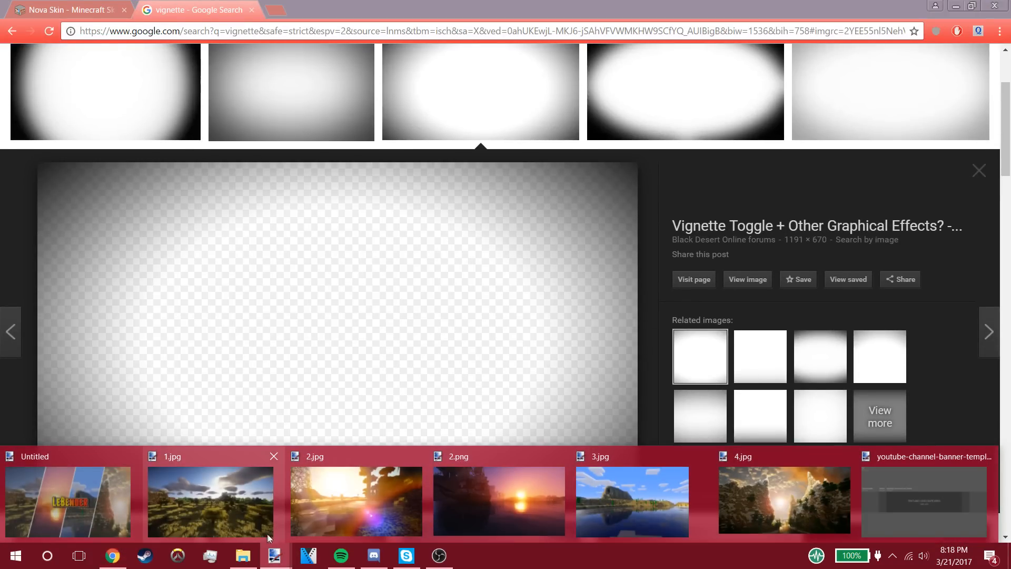
pyautogui.click(124, 501)
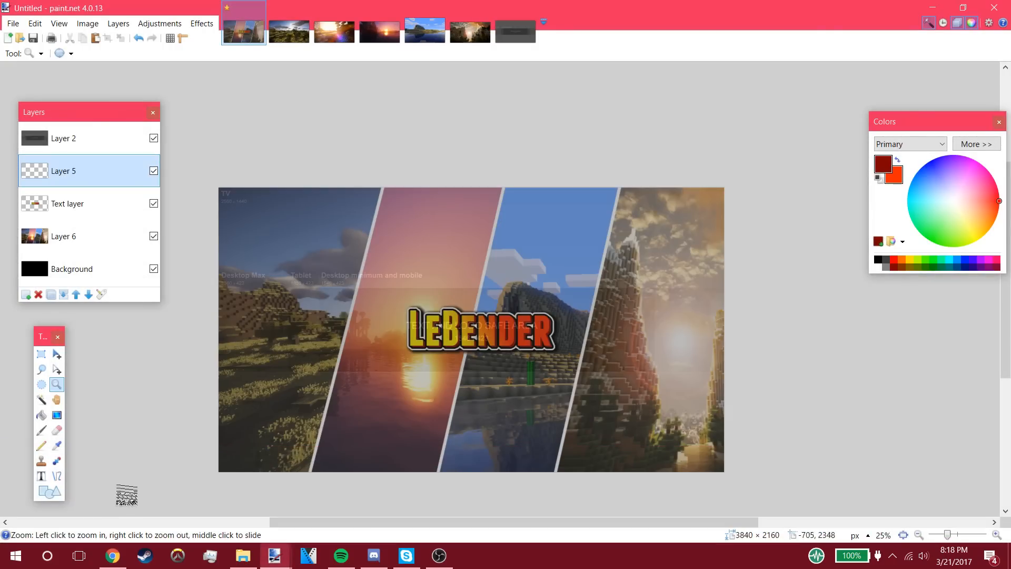
pyautogui.click(97, 40)
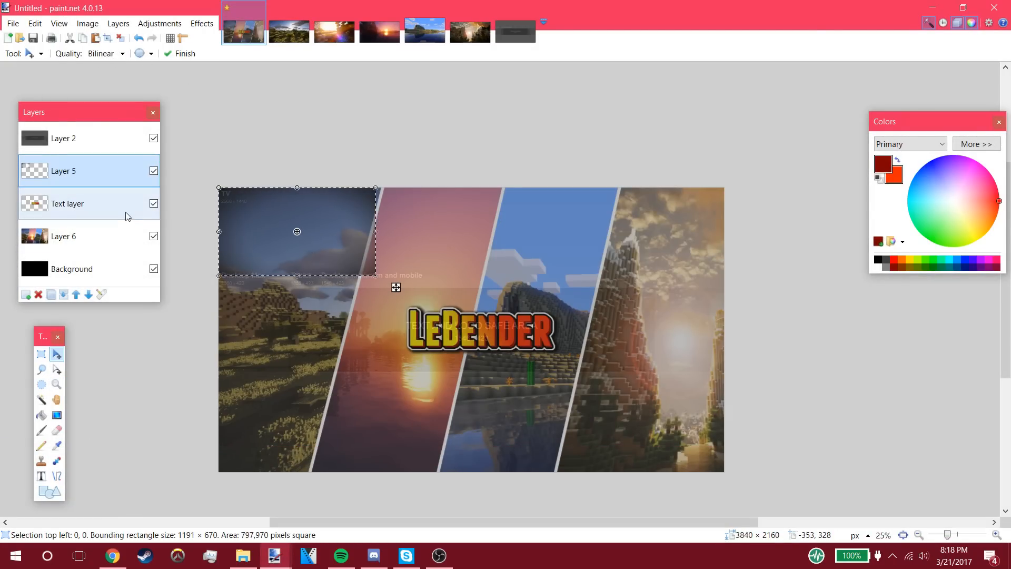
pyautogui.click(56, 384)
pyautogui.click(312, 378)
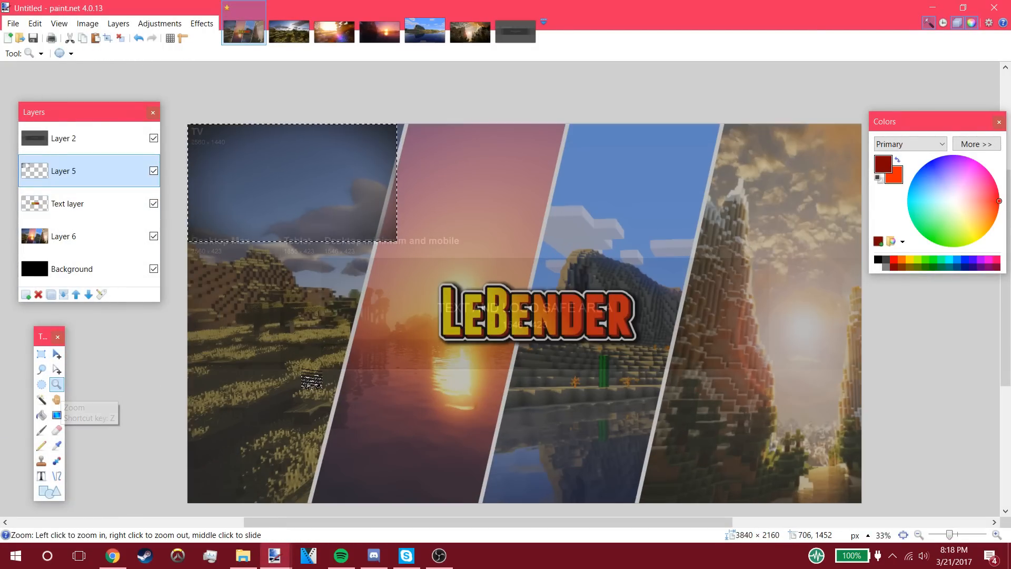
pyautogui.moveTo(327, 520); pyautogui.dragTo(293, 520)
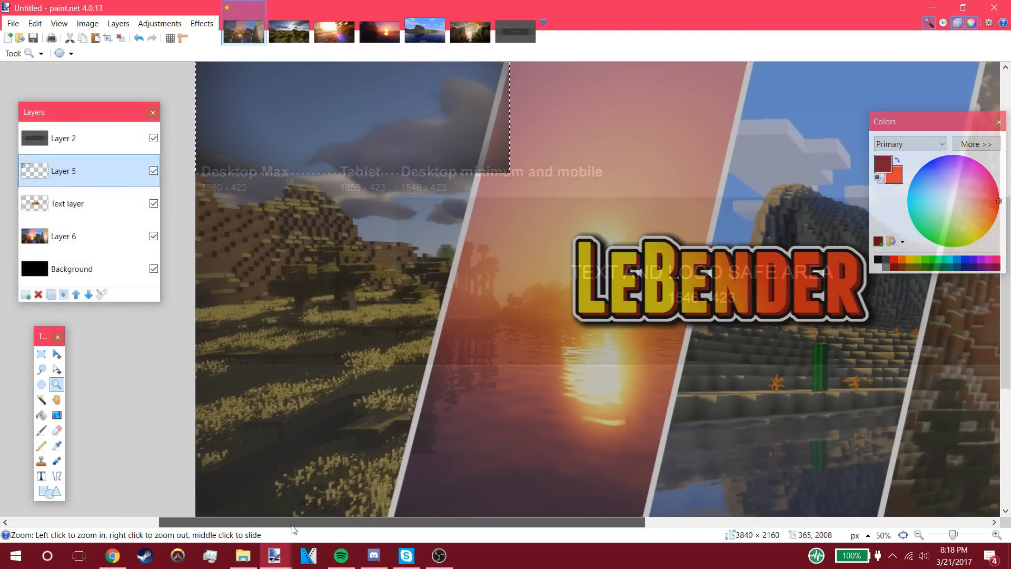
pyautogui.click(74, 140)
pyautogui.click(102, 294)
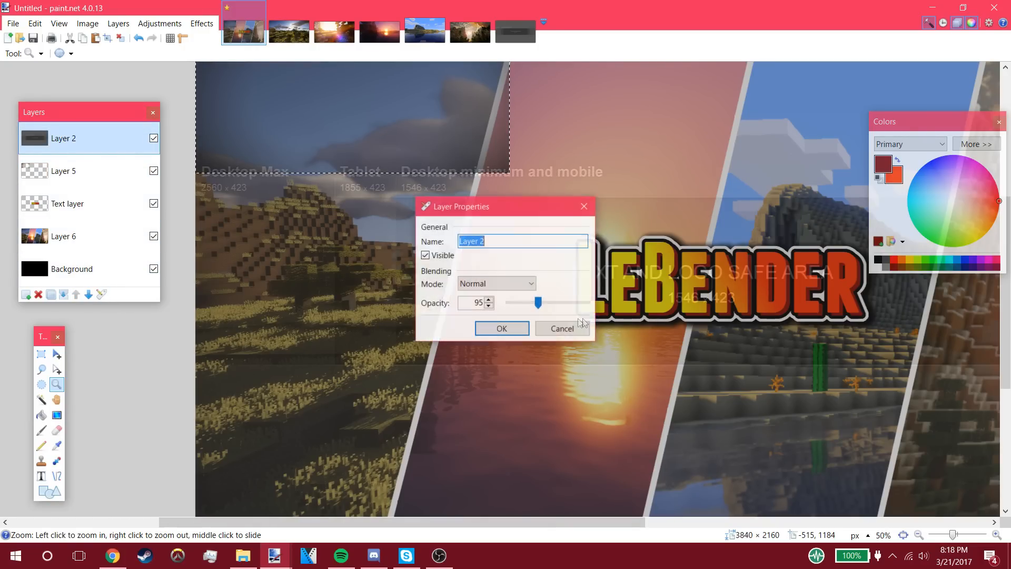
pyautogui.moveTo(543, 308); pyautogui.dragTo(562, 309)
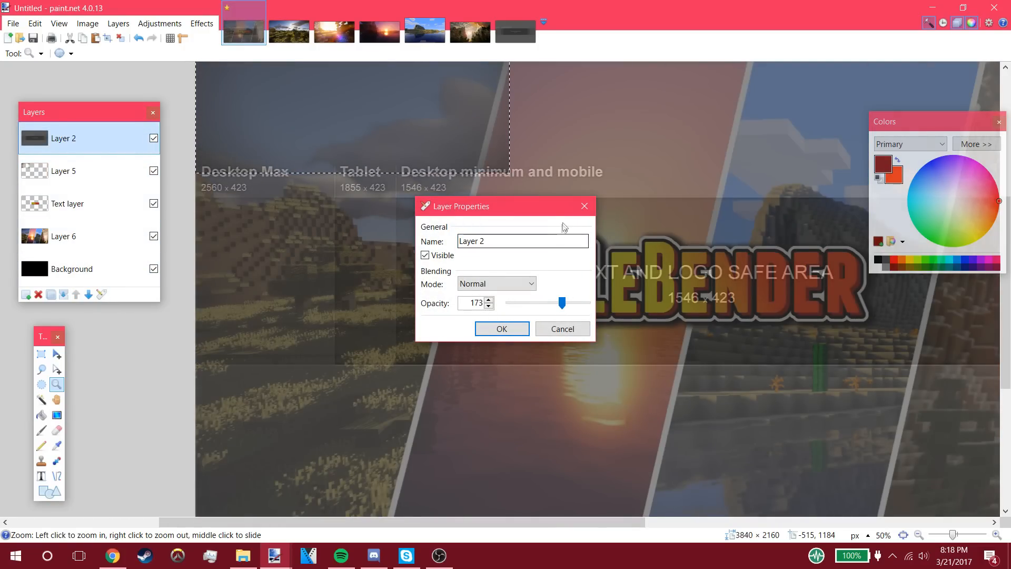
pyautogui.click(584, 206)
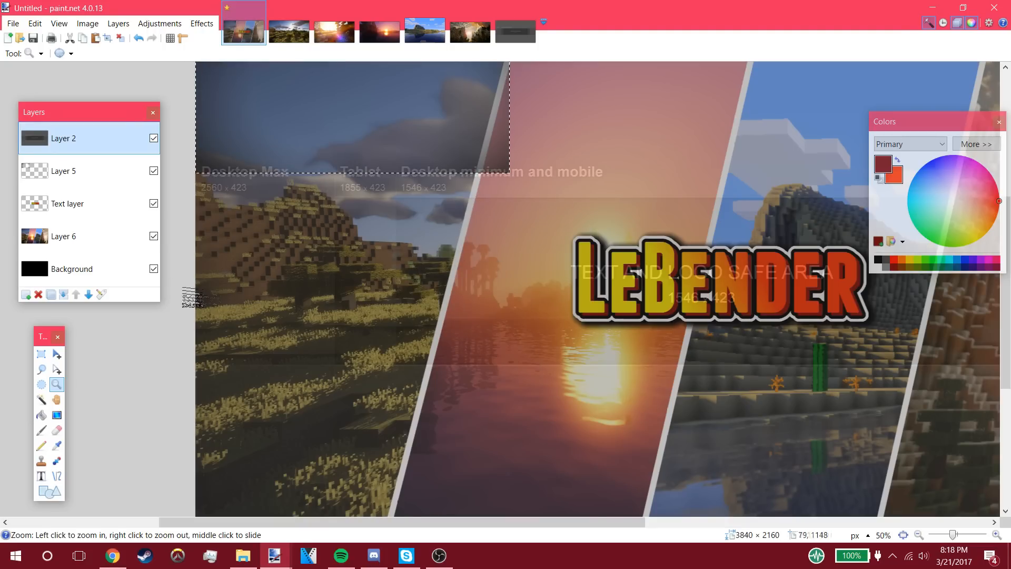
# Step: Raise the opacity of the top template layer slightly
pyautogui.click(102, 294)
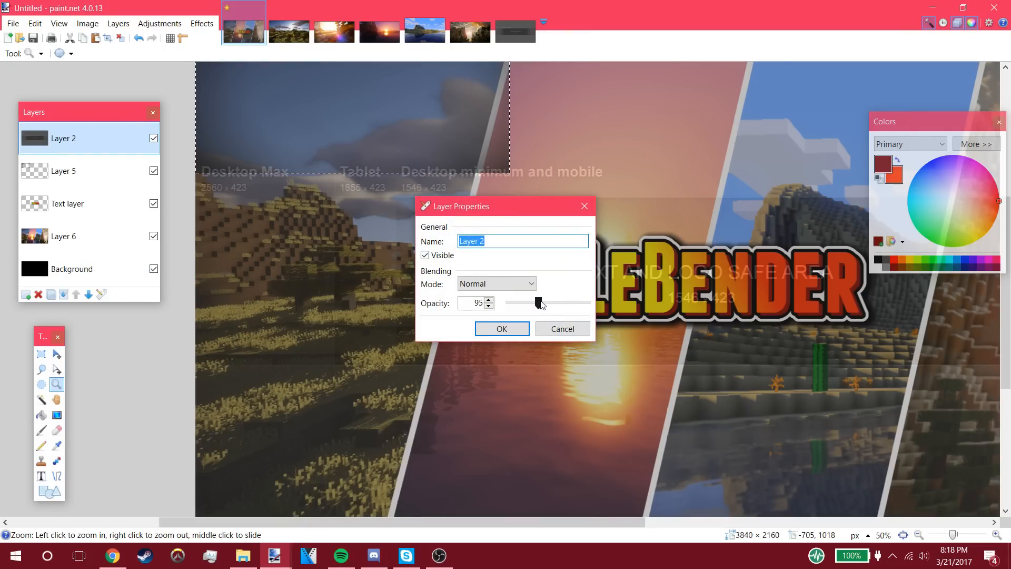
pyautogui.moveTo(543, 306); pyautogui.dragTo(554, 305)
pyautogui.click(501, 330)
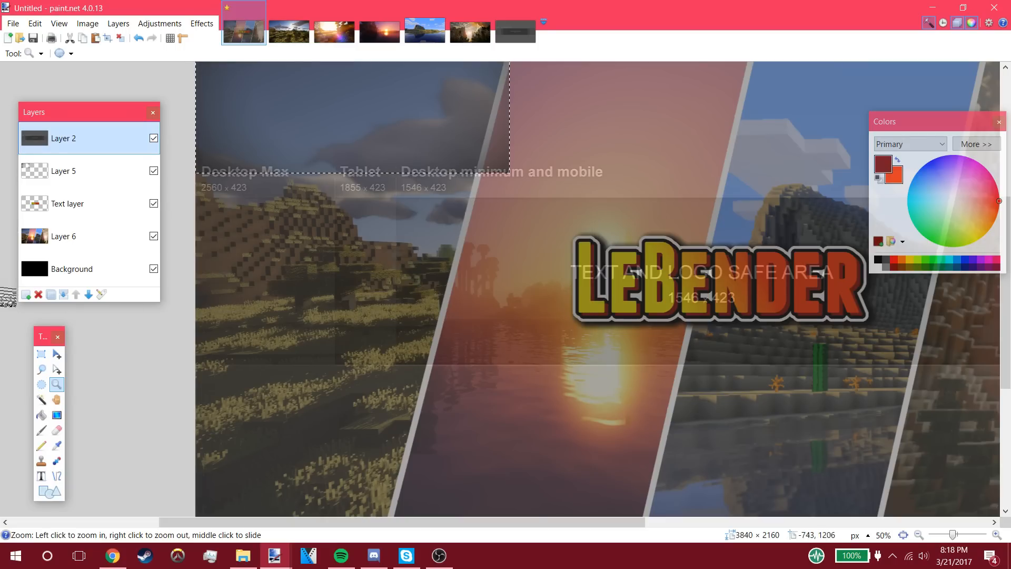
pyautogui.click(57, 354)
pyautogui.moveTo(255, 190); pyautogui.dragTo(321, 257)
pyautogui.hotkey('ctrl', 'z')
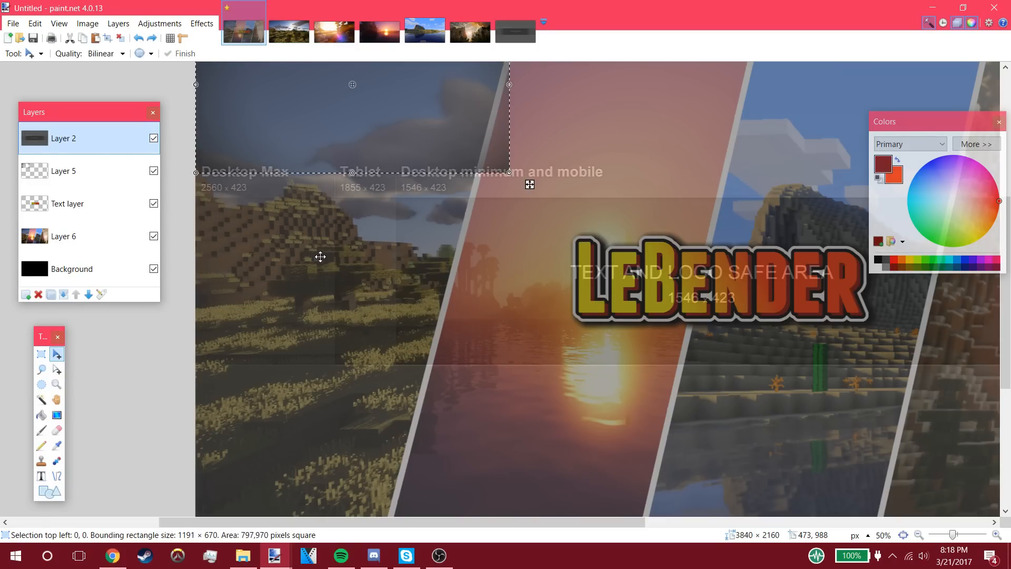
# Step: Clear the selection around the pasted vignette area
pyautogui.click(41, 354)
pyautogui.click(193, 294)
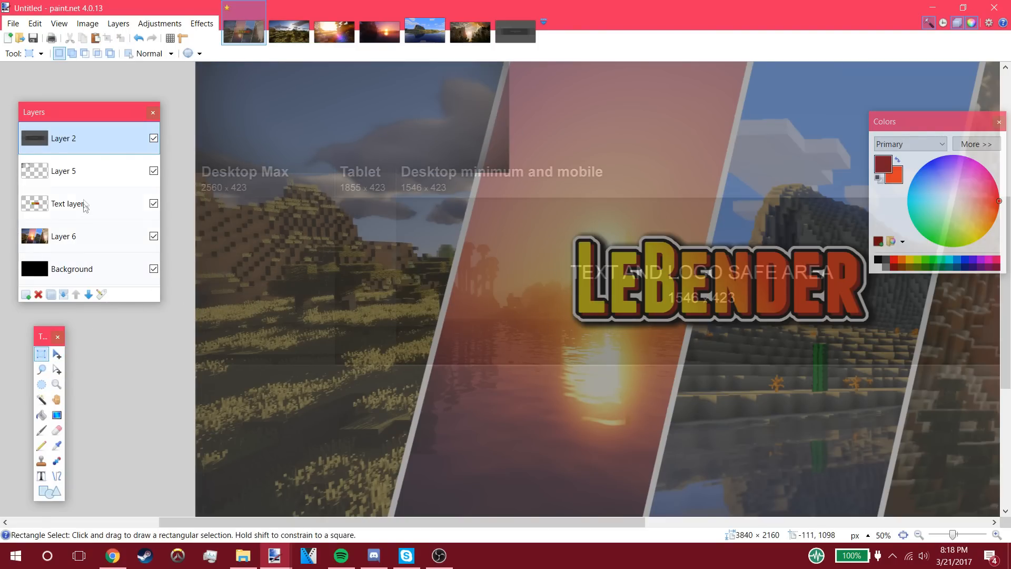
# Step: Move the vignette on Layer 5 down to the template's safe-area band, with its top-left corner at about -10, 764, and clear the selection
pyautogui.click(77, 175)
pyautogui.click(58, 356)
pyautogui.moveTo(375, 142); pyautogui.dragTo(364, 294)
pyautogui.moveTo(364, 293); pyautogui.dragTo(364, 295)
pyautogui.scroll(-3, 468, 305)
pyautogui.scroll(-1, 558, 354)
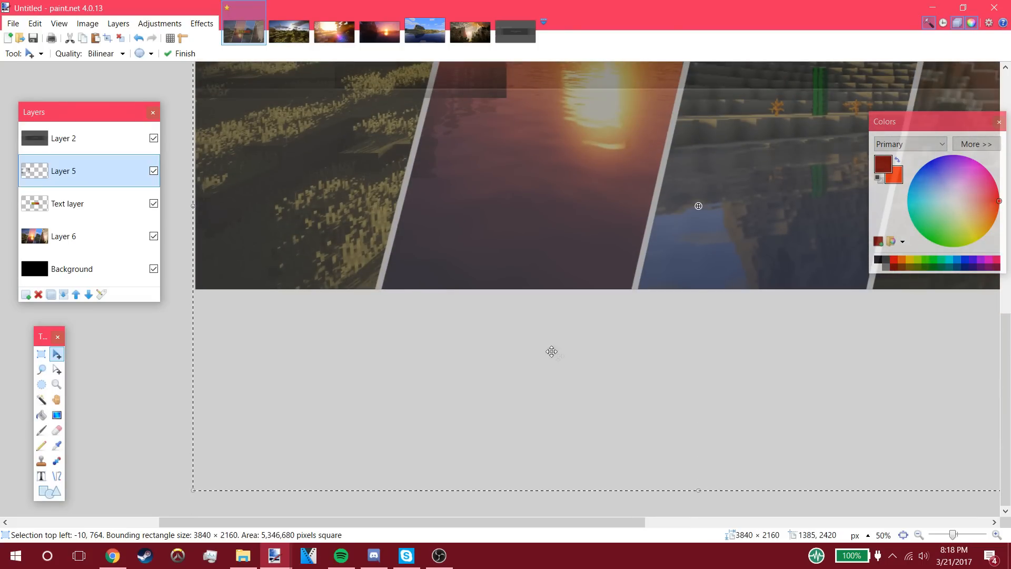
pyautogui.scroll(2, 558, 354)
pyautogui.press('z')
pyautogui.rightClick(290, 360)
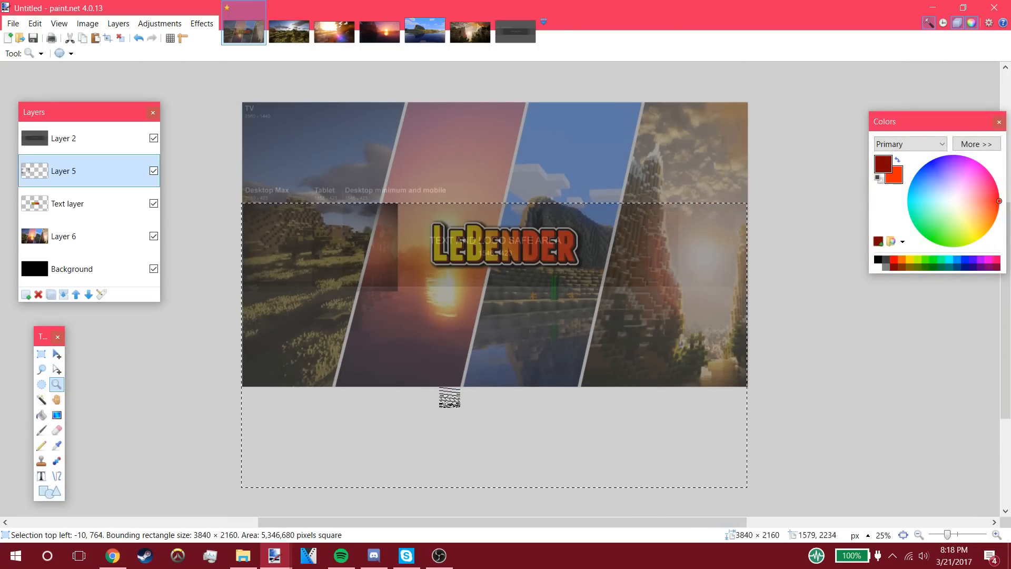
pyautogui.click(41, 354)
pyautogui.click(361, 336)
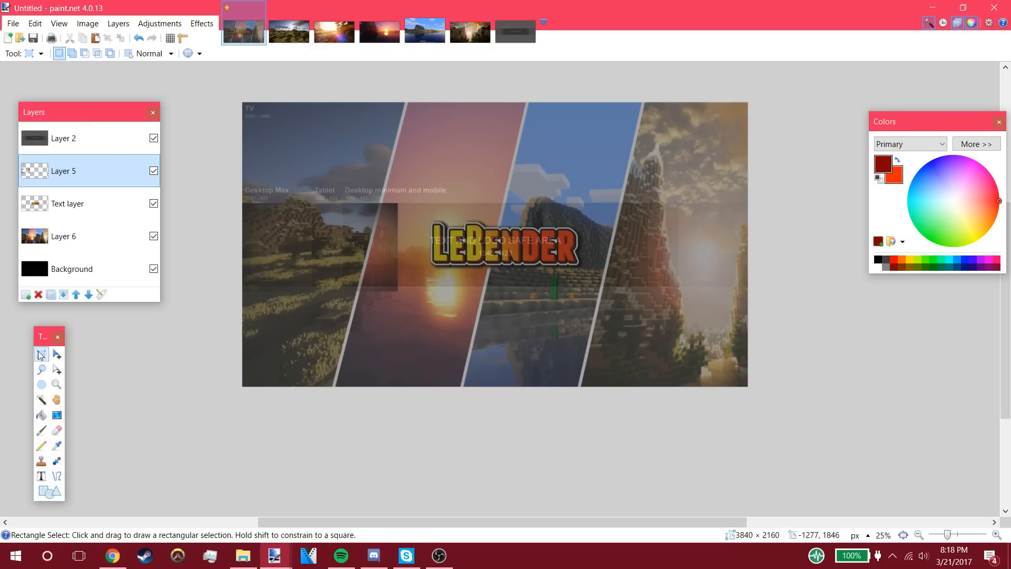
# Step: Select all of the vignette layer and squash it vertically to about 2076 px high, fitting the vignette to the safe-area band
pyautogui.click(57, 354)
pyautogui.hotkey('ctrl', 'a')
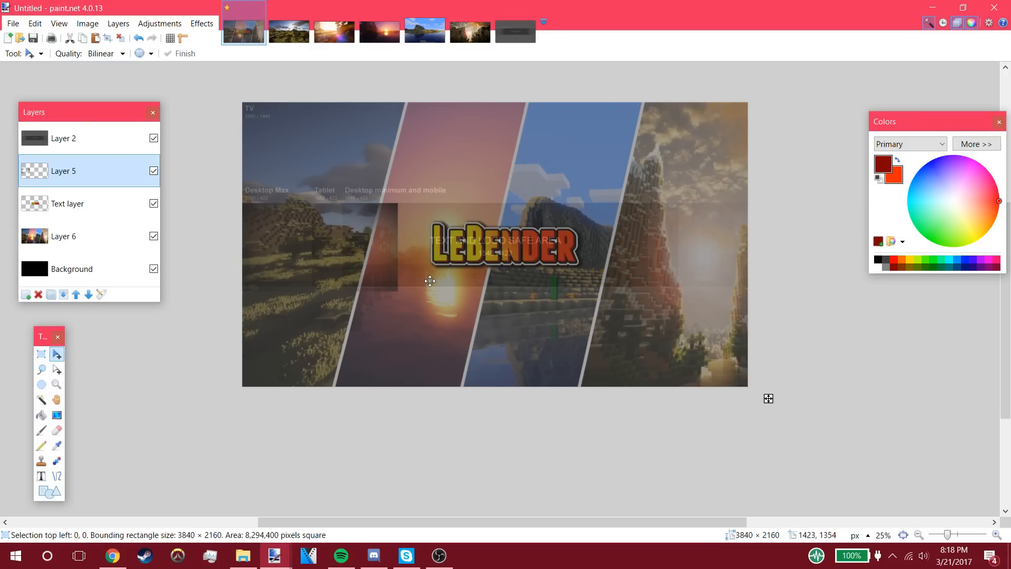
pyautogui.moveTo(494, 386); pyautogui.dragTo(497, 380)
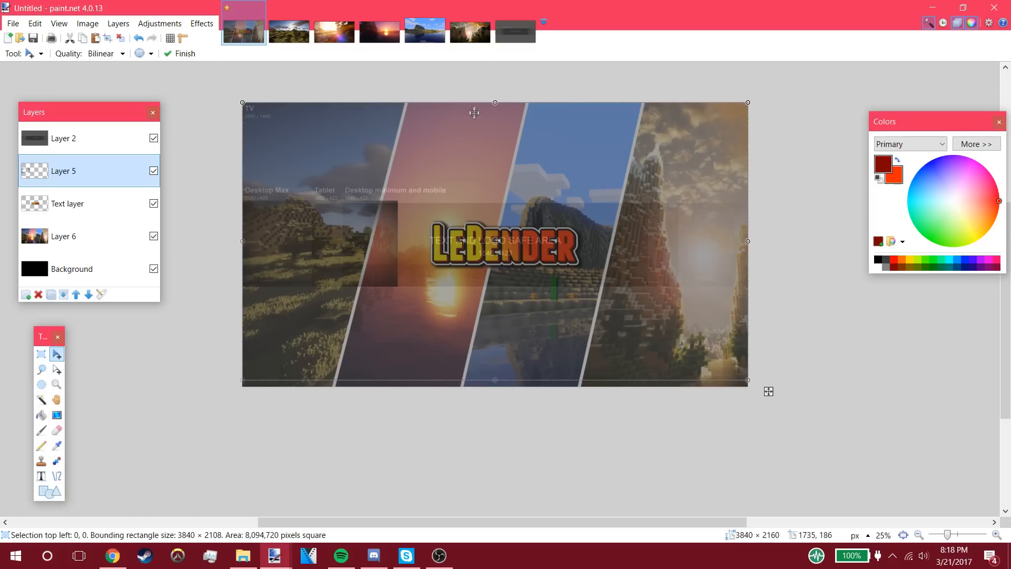
pyautogui.moveTo(494, 103); pyautogui.dragTo(496, 109)
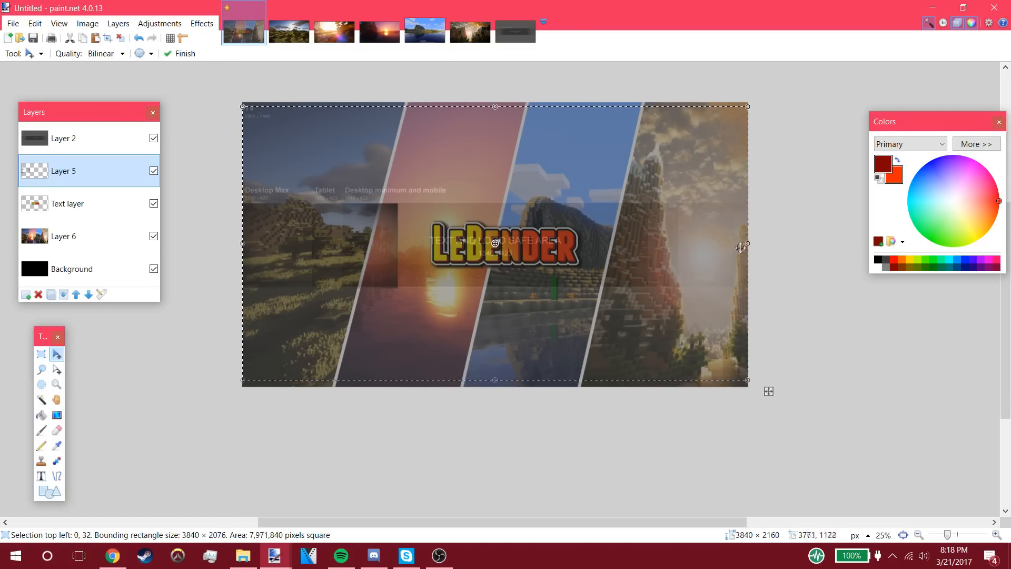
# Step: Stretch the vignette layer horizontally to about 12512 px wide so it spans the banner's full width, and clear the selection
pyautogui.moveTo(748, 244); pyautogui.dragTo(980, 232)
pyautogui.scroll(-2, 316, 287)
pyautogui.scroll(2, 295, 285)
pyautogui.click(59, 388)
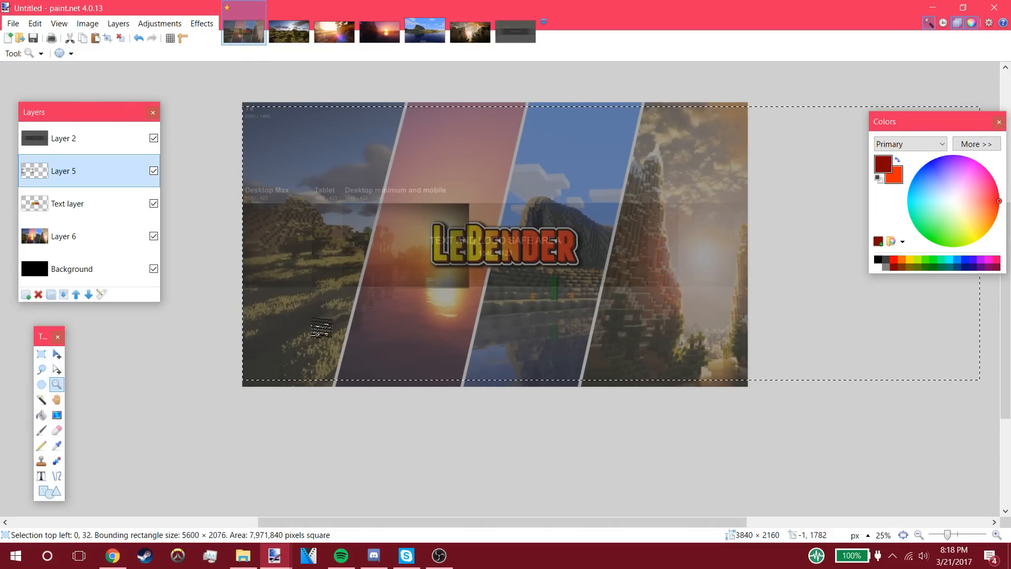
pyautogui.scroll(-6, 373, 336)
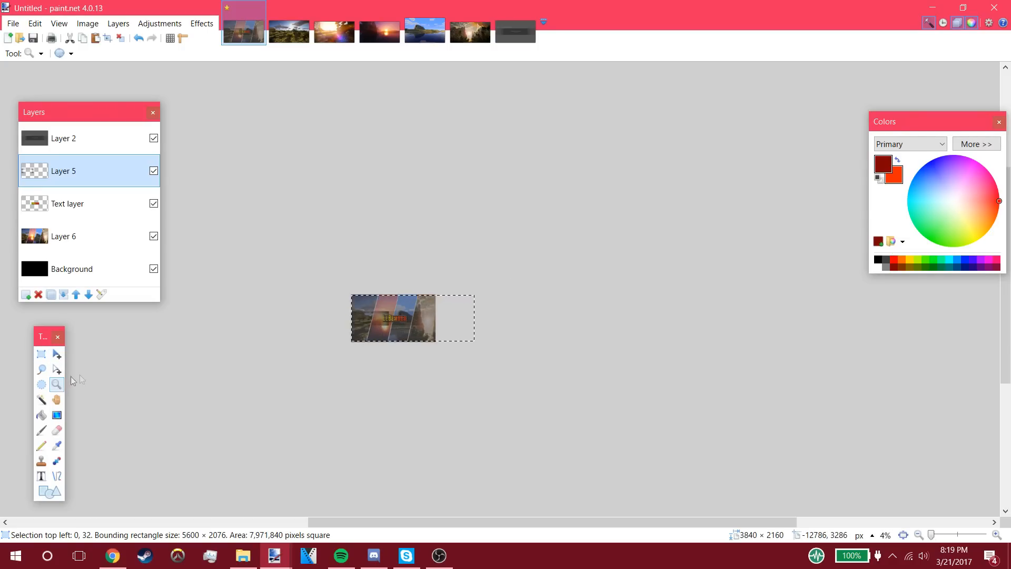
pyautogui.click(57, 354)
pyautogui.moveTo(497, 349); pyautogui.dragTo(670, 344)
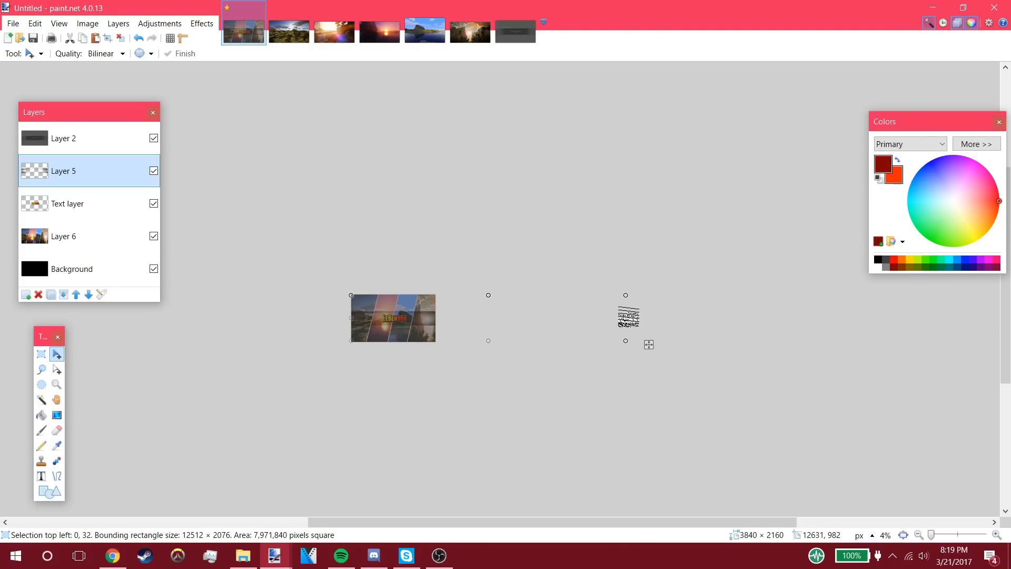
pyautogui.click(41, 354)
pyautogui.click(160, 327)
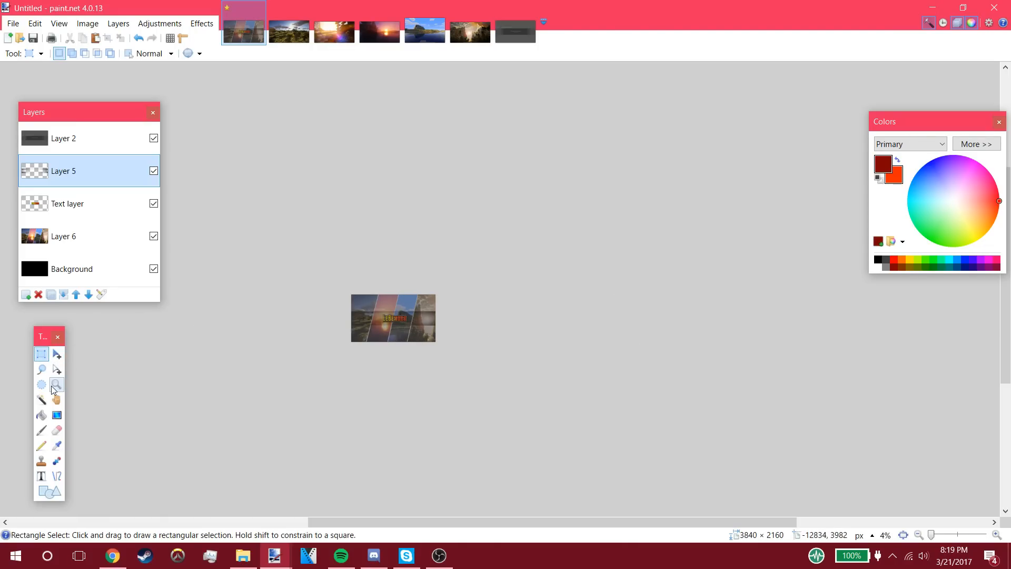
# Step: Delete the semi-transparent channel art template layer, Layer 2
pyautogui.click(57, 385)
pyautogui.click(403, 320)
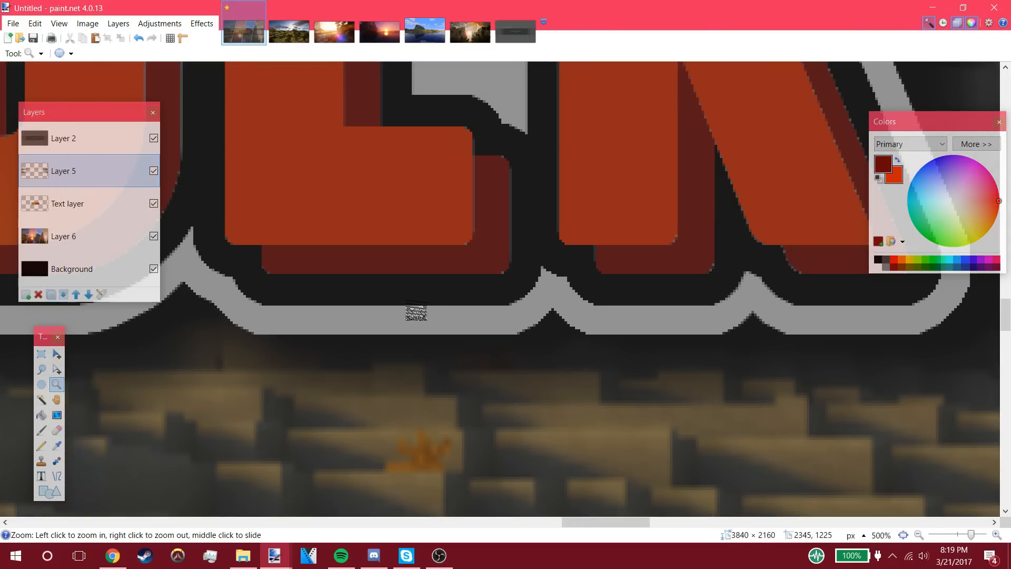
pyautogui.scroll(-7, 421, 314)
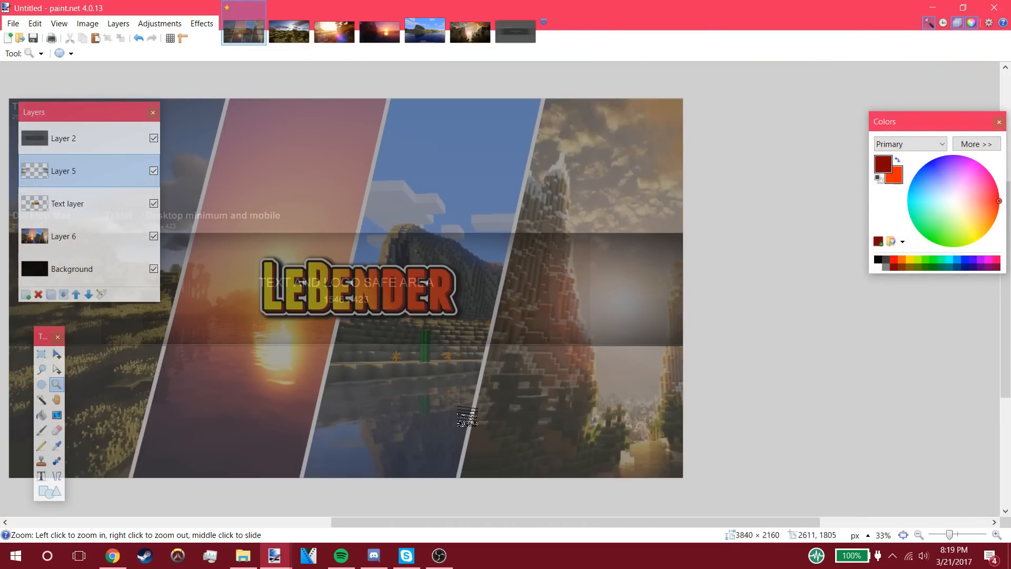
pyautogui.moveTo(419, 520); pyautogui.dragTo(326, 508)
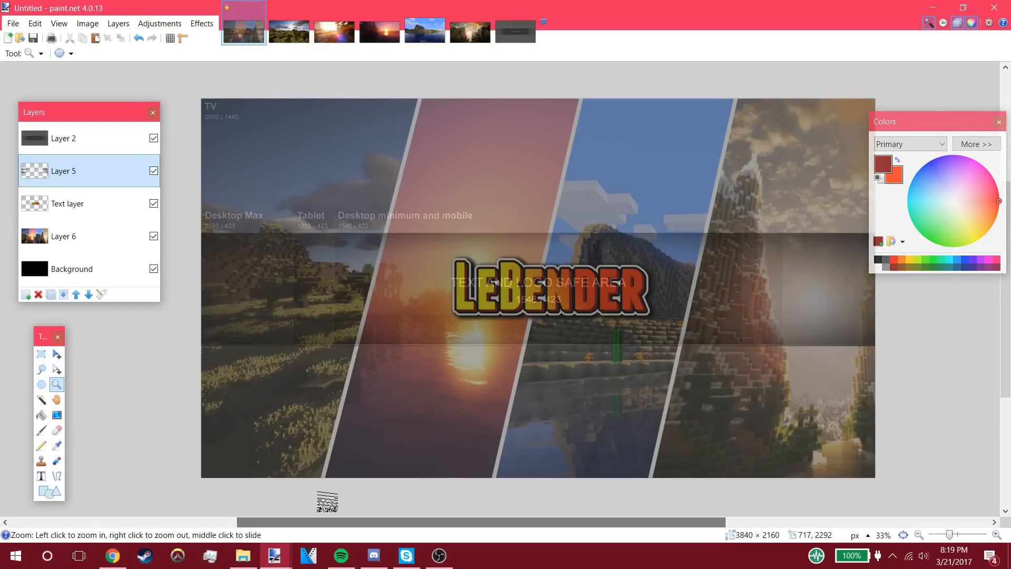
pyautogui.click(56, 148)
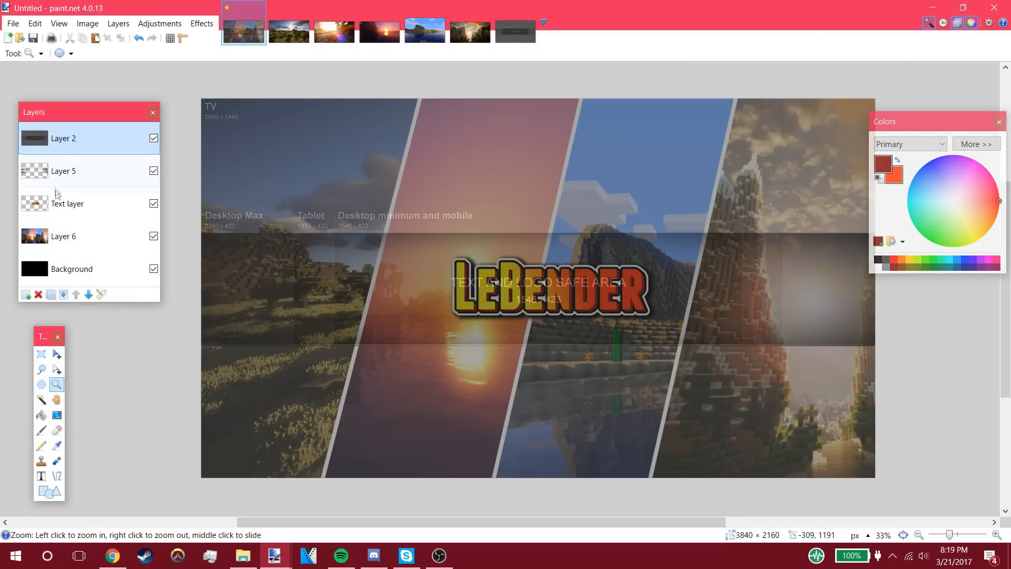
pyautogui.click(38, 294)
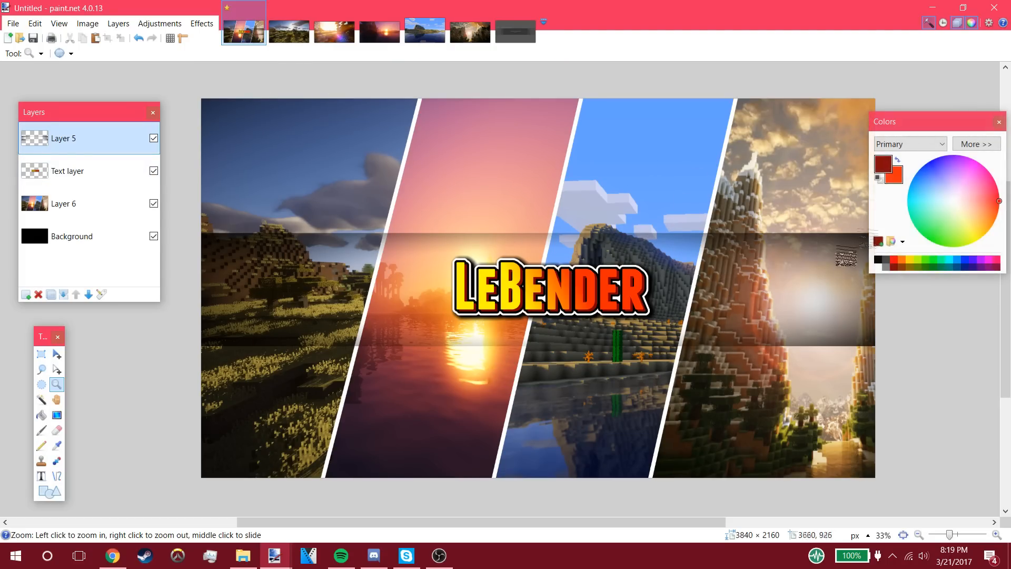
# Step: Draw an elliptical selection about 1555 × 416 px over the upper half of the "LeBender" title and nudge it slightly upward
pyautogui.click(48, 384)
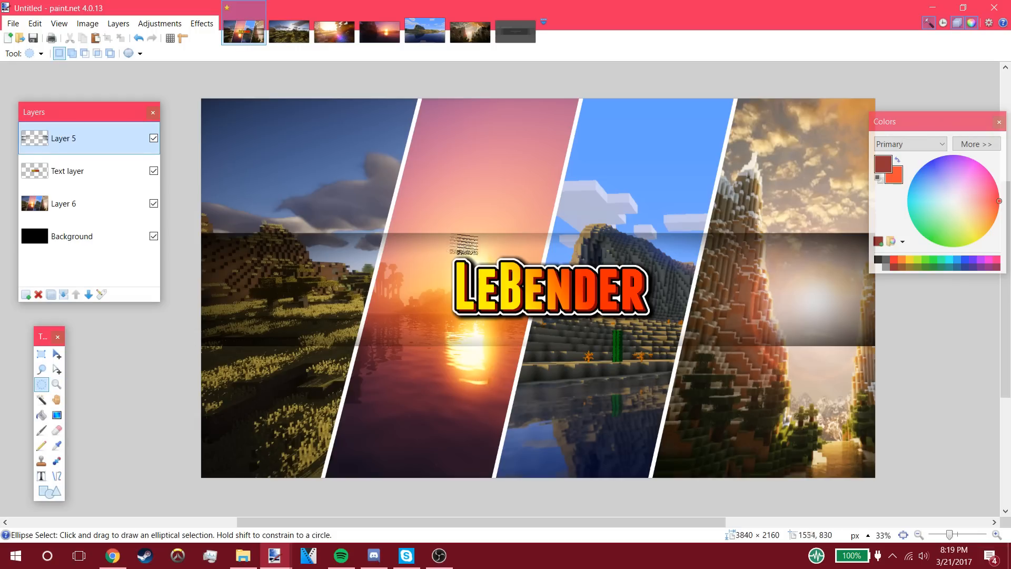
pyautogui.moveTo(415, 225); pyautogui.dragTo(688, 298)
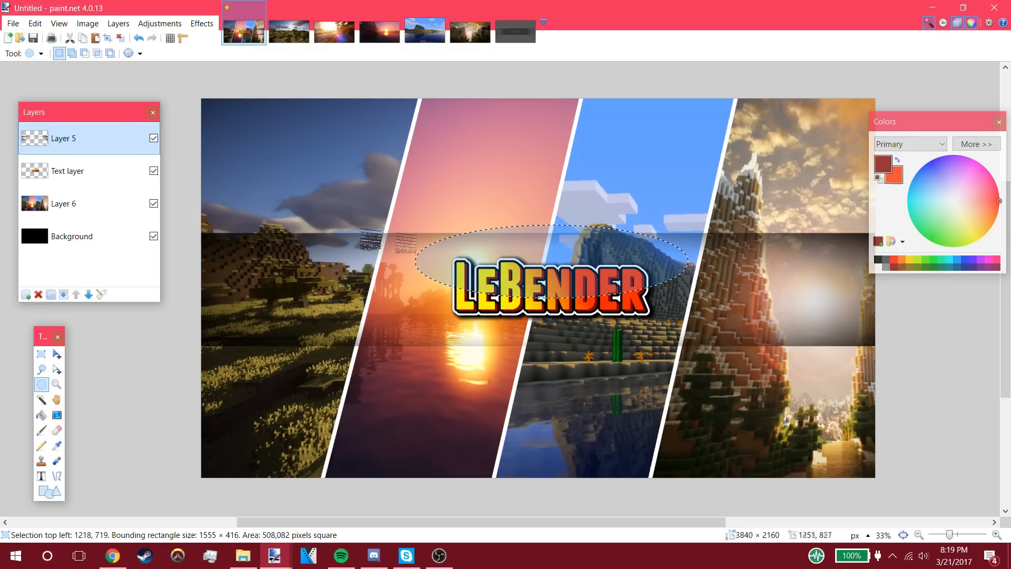
pyautogui.click(57, 369)
pyautogui.moveTo(522, 267)
pyautogui.mouseDown()
pyautogui.moveTo(509, 265)
pyautogui.moveTo(523, 263)
pyautogui.mouseUp()
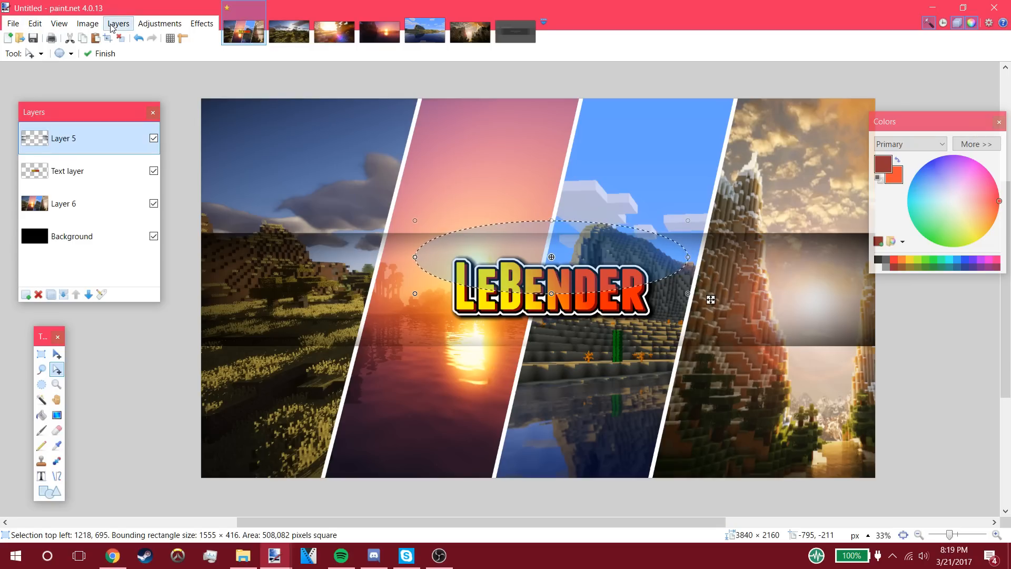
pyautogui.click(149, 25)
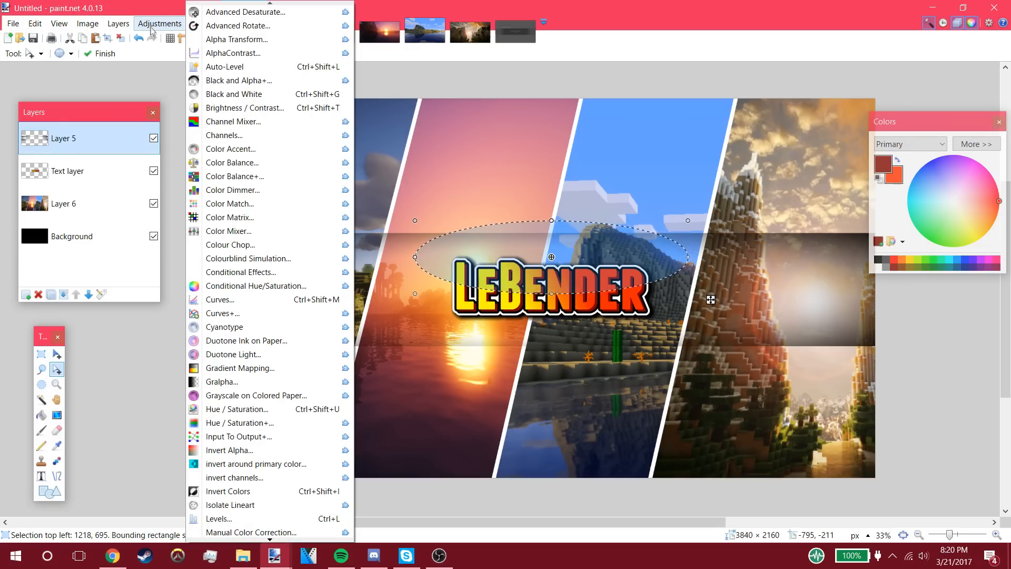
pyautogui.click(237, 109)
pyautogui.moveTo(508, 226); pyautogui.dragTo(279, 228)
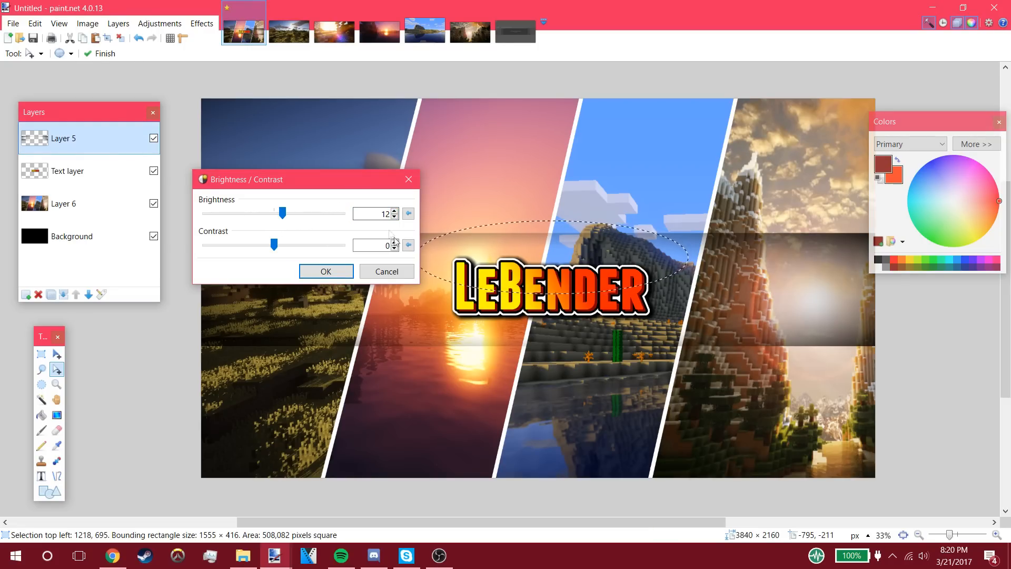
pyautogui.click(382, 271)
# Step: Brighten the selected upper part of the title on the Text layer with a Brightness of 61, and drop the elliptical selection
pyautogui.click(74, 168)
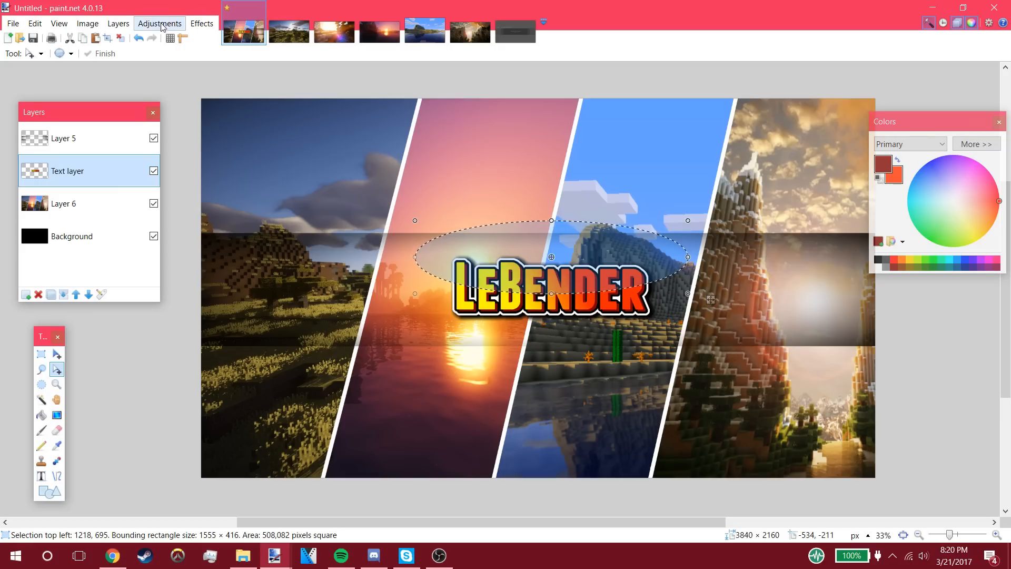
pyautogui.click(179, 25)
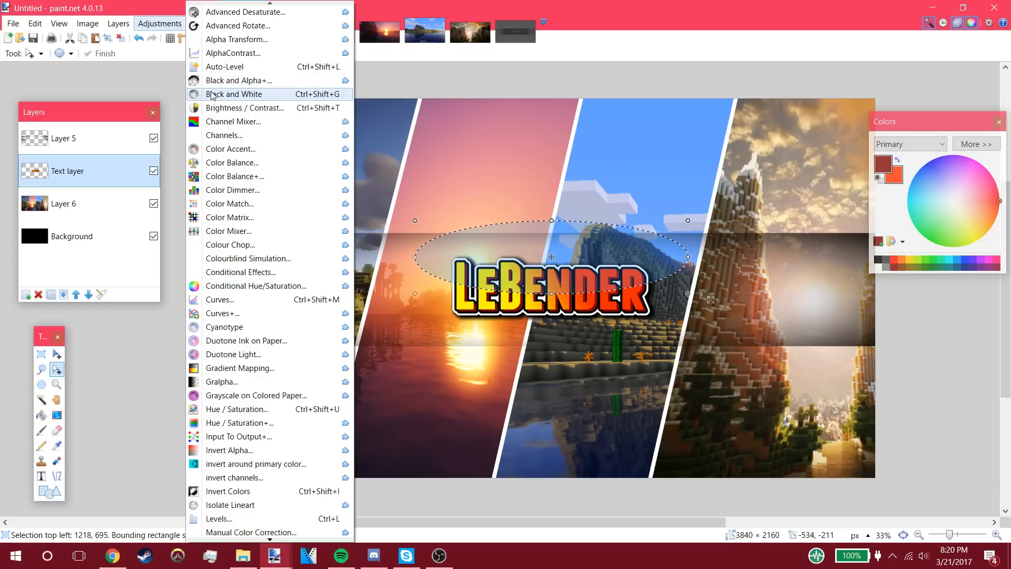
pyautogui.click(215, 109)
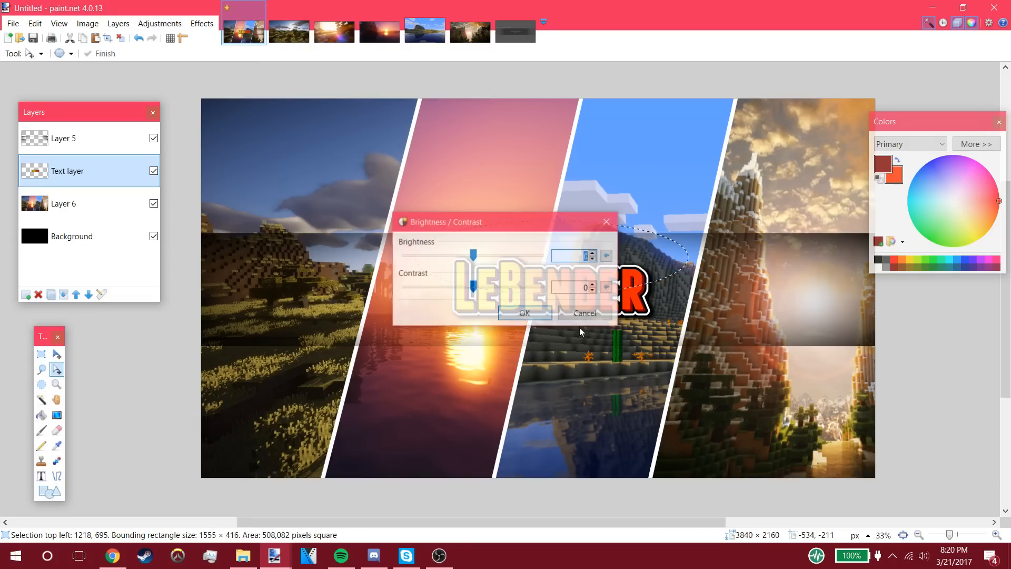
pyautogui.moveTo(501, 222); pyautogui.dragTo(330, 183)
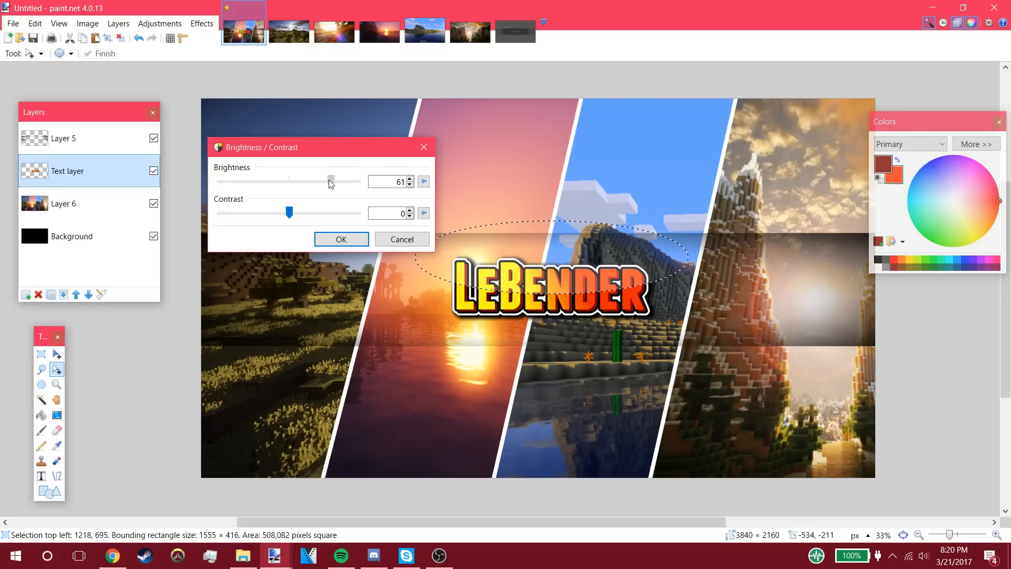
pyautogui.click(339, 242)
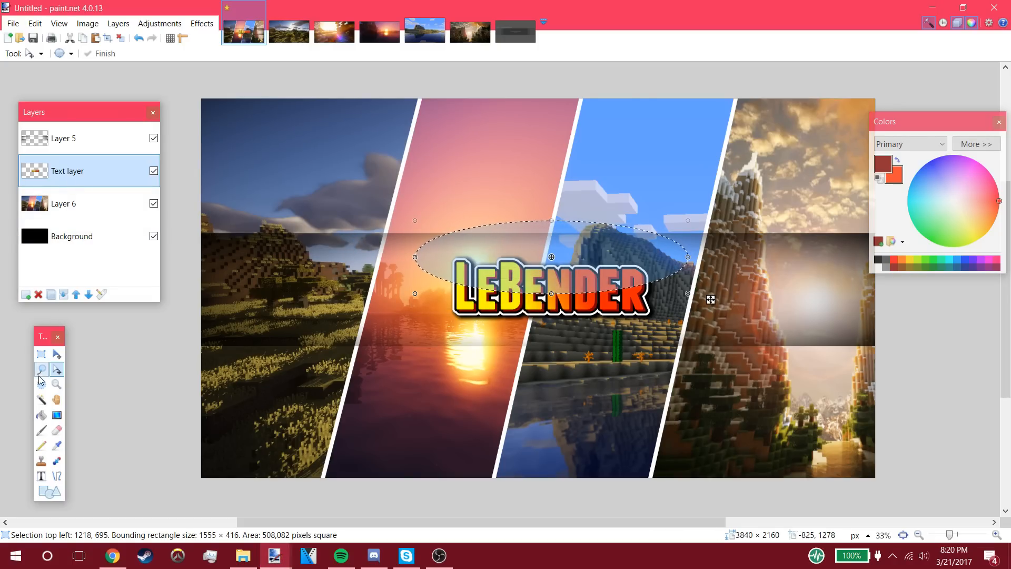
pyautogui.click(41, 354)
pyautogui.moveTo(220, 315); pyautogui.dragTo(224, 315)
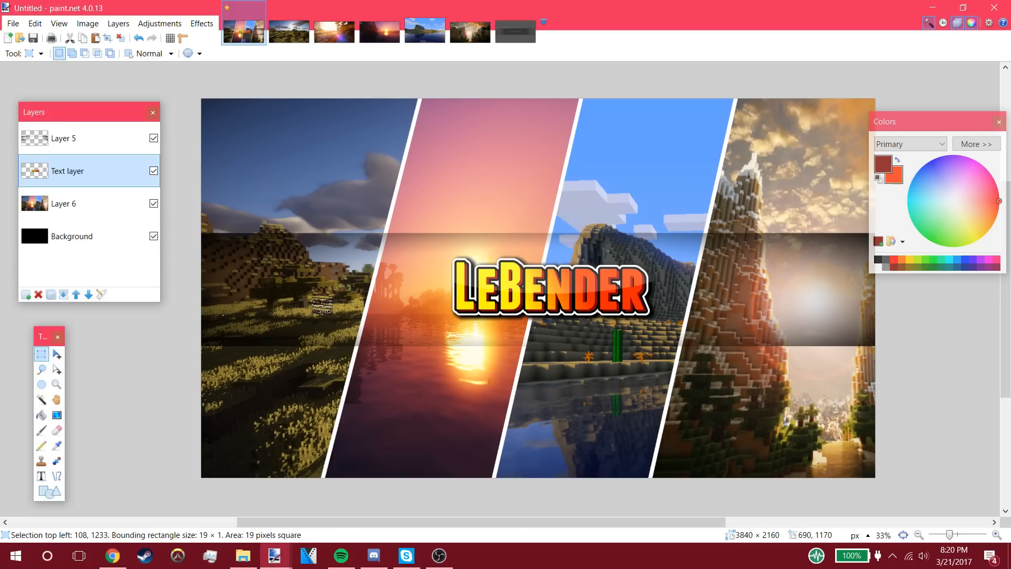
# Step: Add a new empty layer and place it directly below the Text layer
pyautogui.scroll(1, 322, 304)
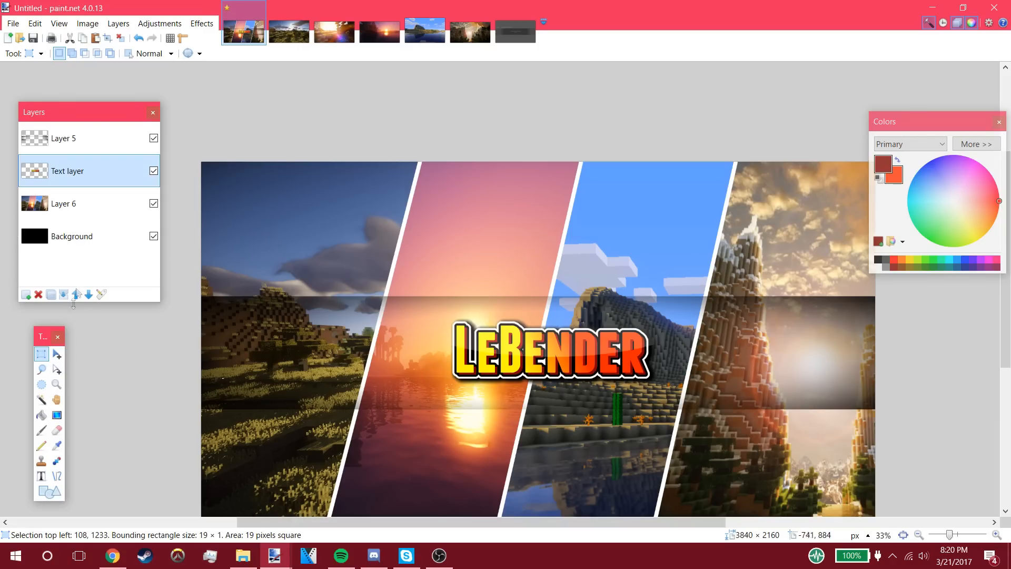
pyautogui.click(26, 295)
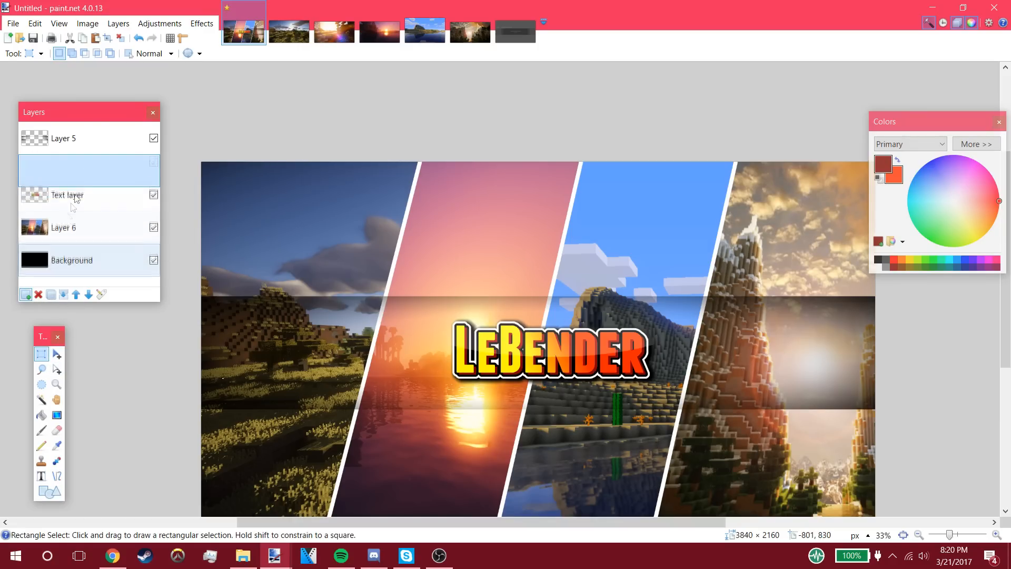
pyautogui.click(88, 295)
# Step: Start a text entry below the title on the new layer, setting the font size to 26 and the primary color to white
pyautogui.click(57, 384)
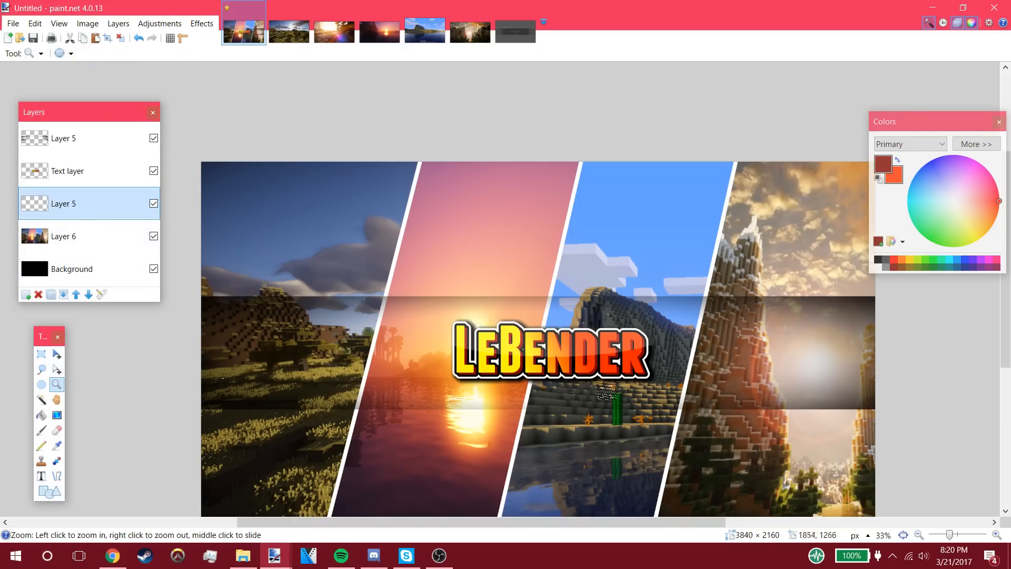
pyautogui.click(564, 386)
pyautogui.click(563, 386)
pyautogui.click(563, 386)
pyautogui.click(563, 386)
pyautogui.click(563, 386)
pyautogui.rightClick(534, 377)
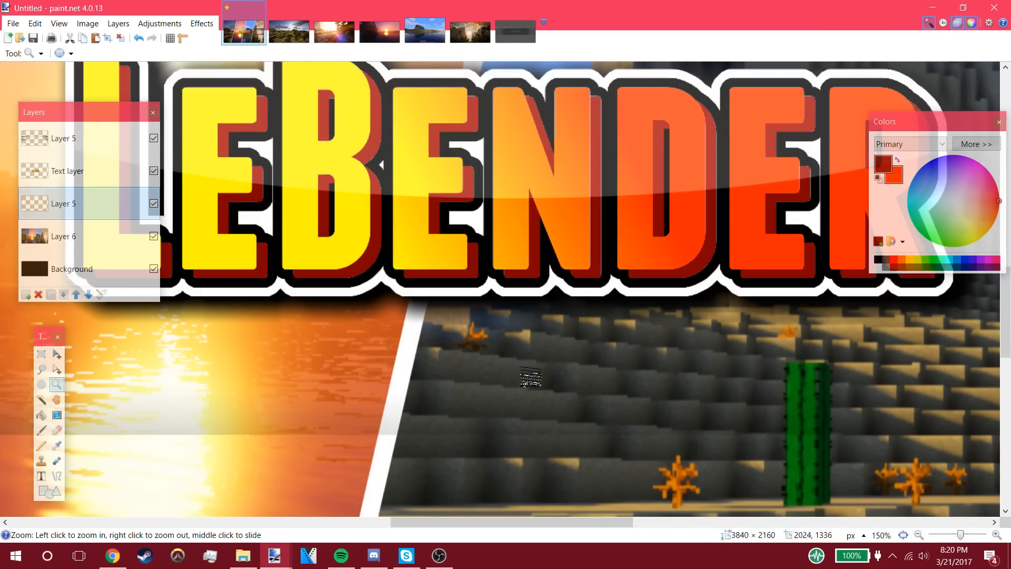
pyautogui.rightClick(422, 379)
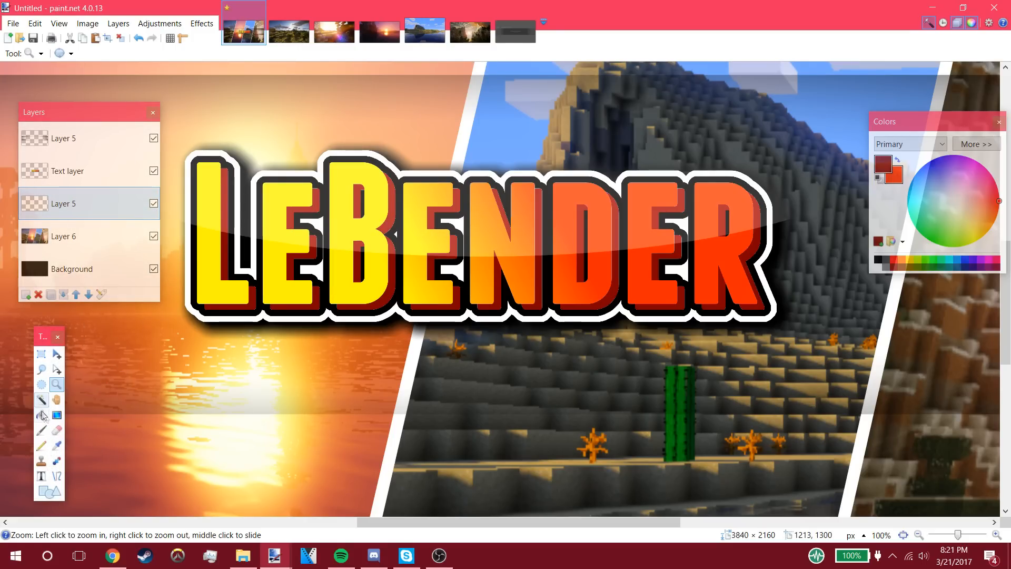
pyautogui.click(42, 477)
pyautogui.click(343, 452)
pyautogui.click(161, 54)
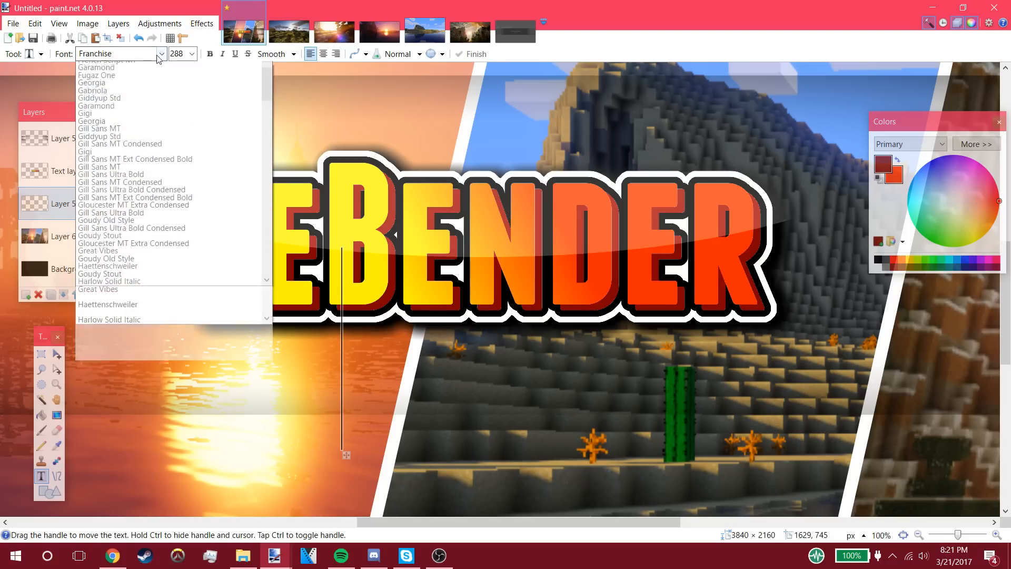
pyautogui.click(161, 53)
pyautogui.click(192, 54)
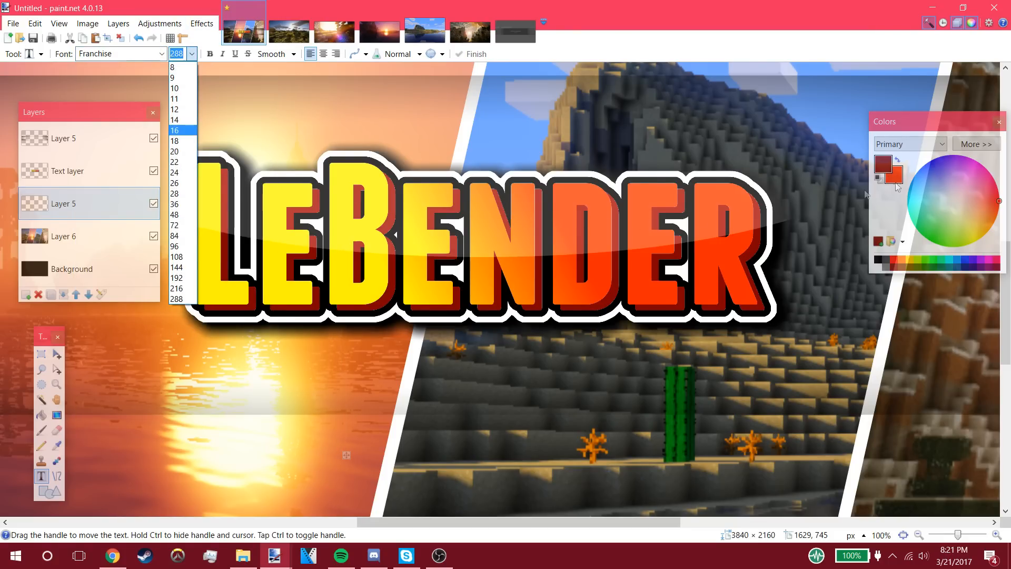
pyautogui.click(881, 263)
pyautogui.click(879, 268)
pyautogui.click(192, 55)
pyautogui.click(181, 178)
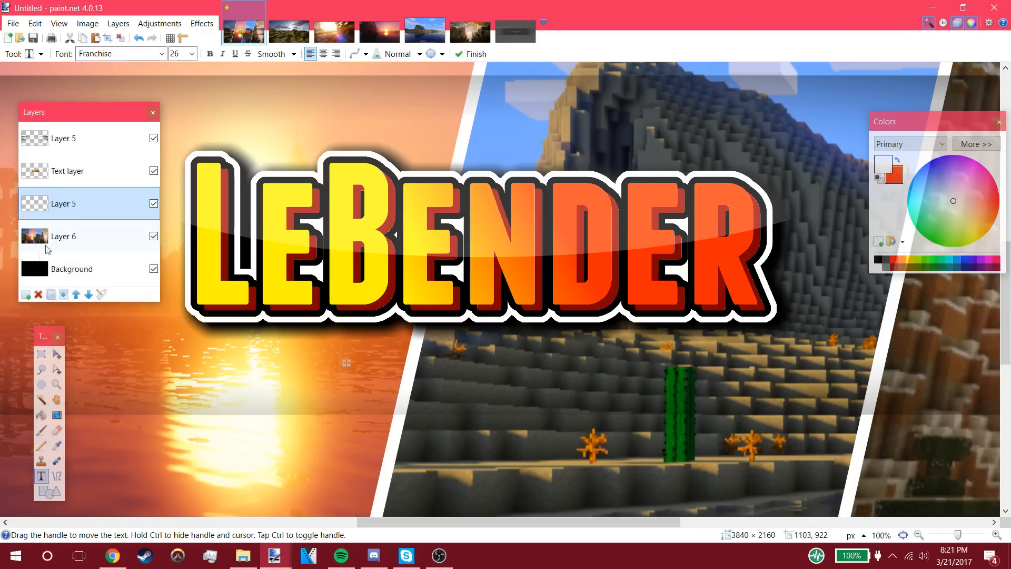
pyautogui.click(41, 354)
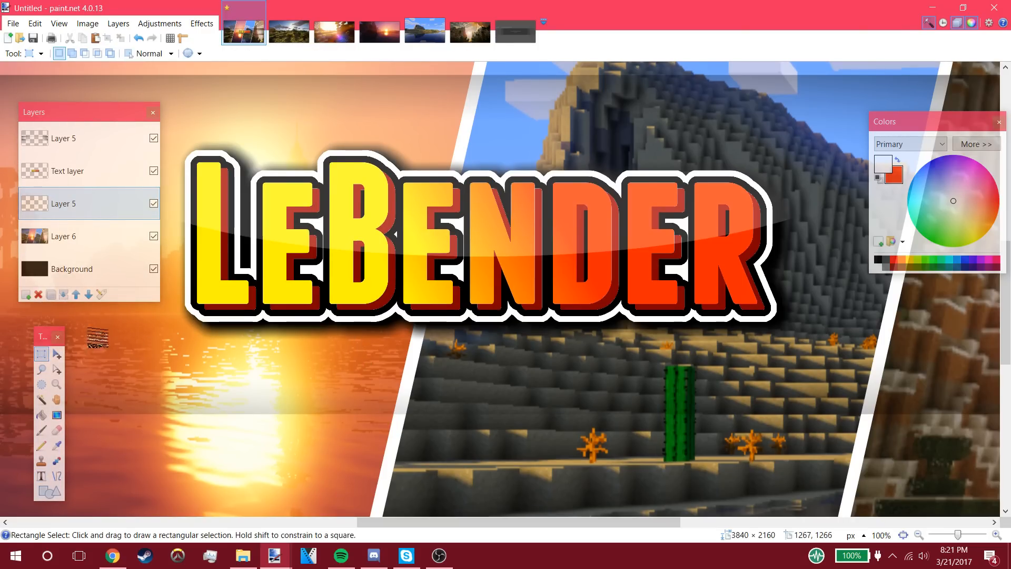
# Step: Enter the white text "Minecraft and more!" in Franchise at size 96, center it below the title, and commit it
pyautogui.click(42, 476)
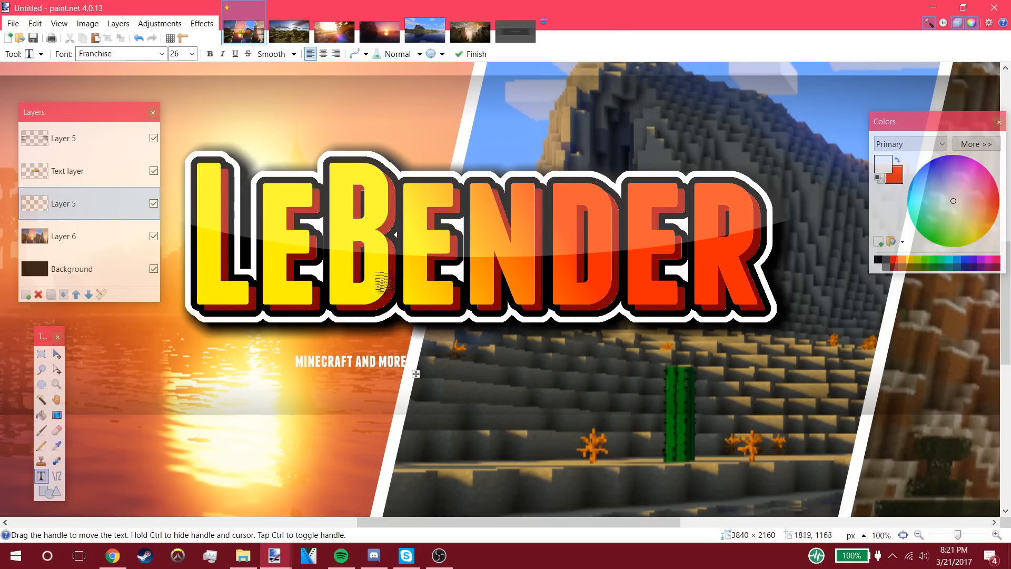
pyautogui.click(192, 53)
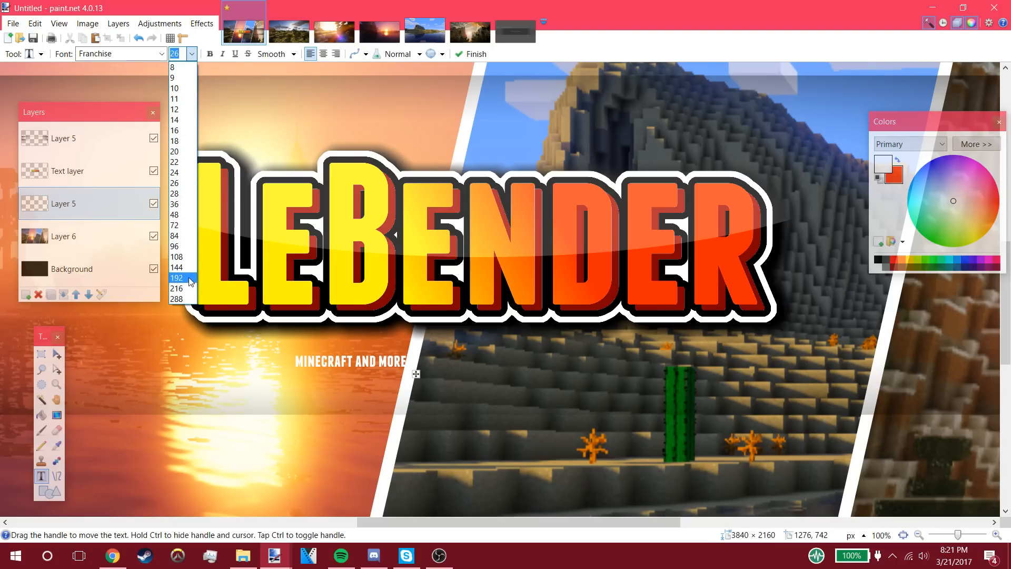
pyautogui.click(182, 194)
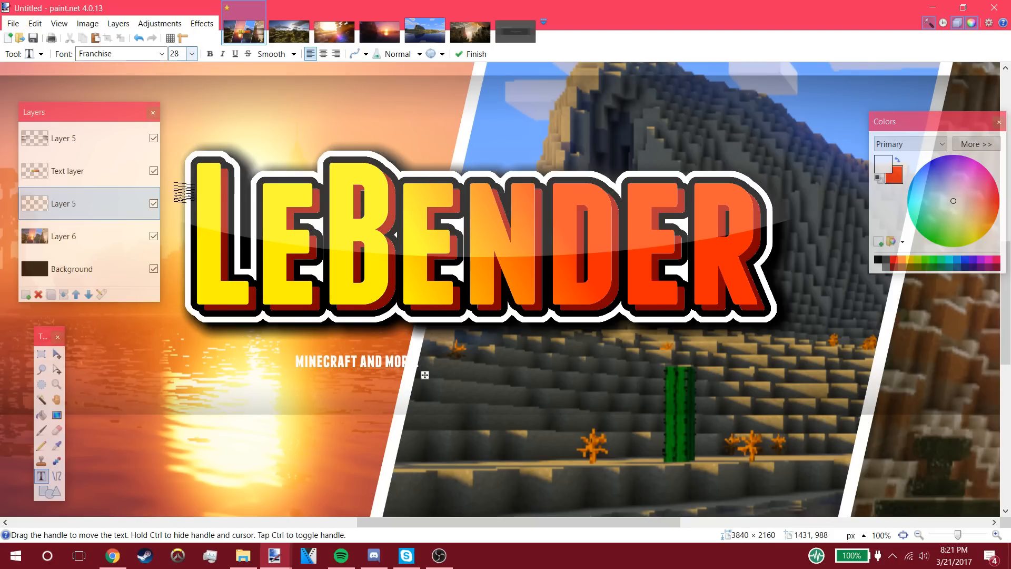
pyautogui.click(191, 54)
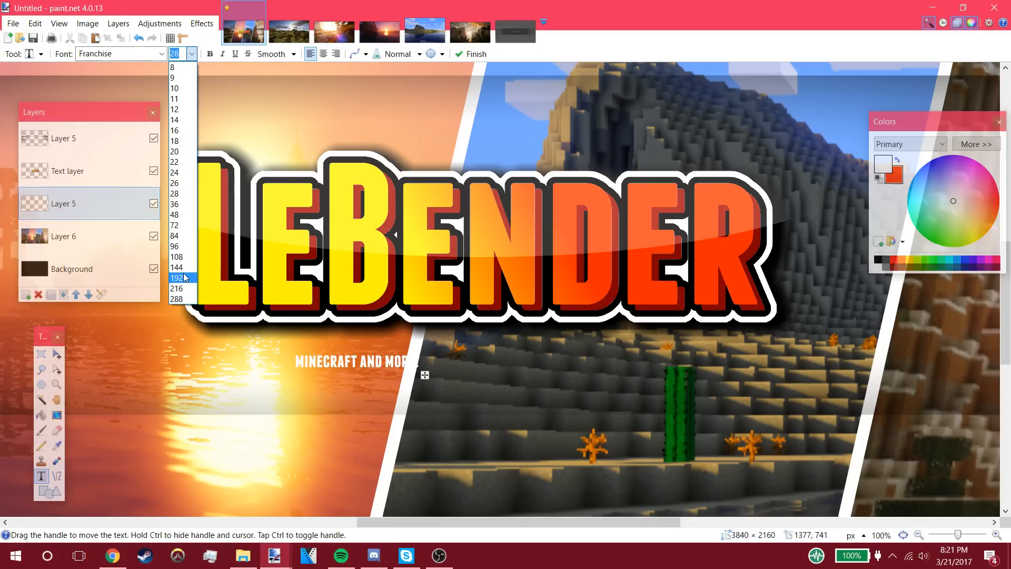
pyautogui.click(178, 246)
pyautogui.moveTo(726, 399); pyautogui.dragTo(690, 397)
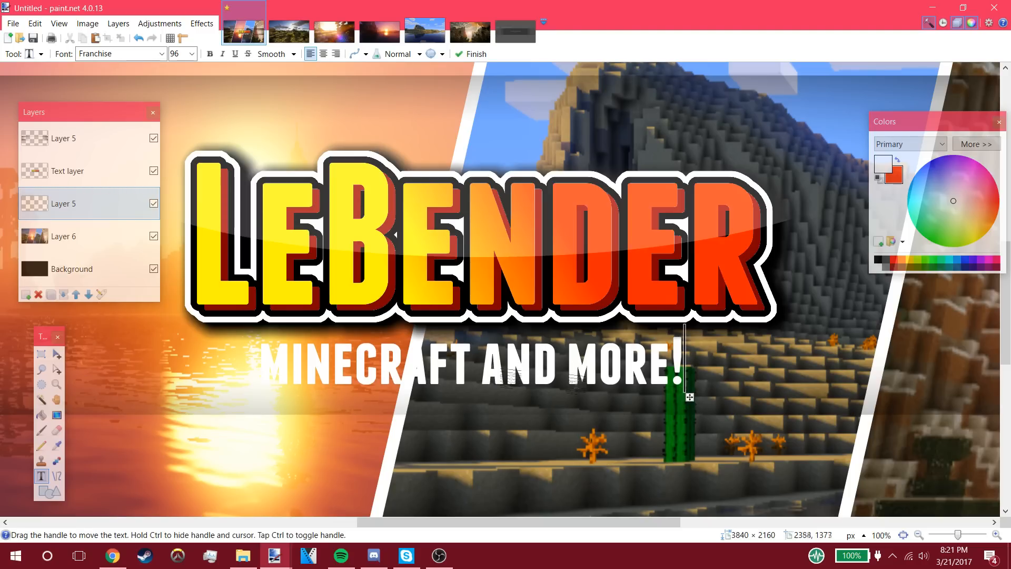
pyautogui.click(41, 353)
pyautogui.moveTo(81, 317); pyautogui.dragTo(82, 320)
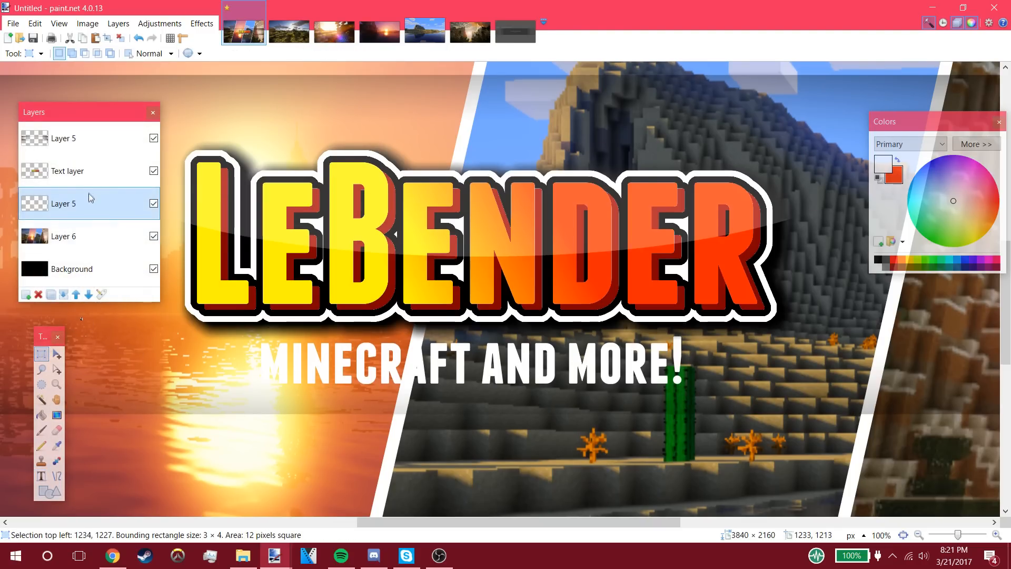
pyautogui.click(115, 330)
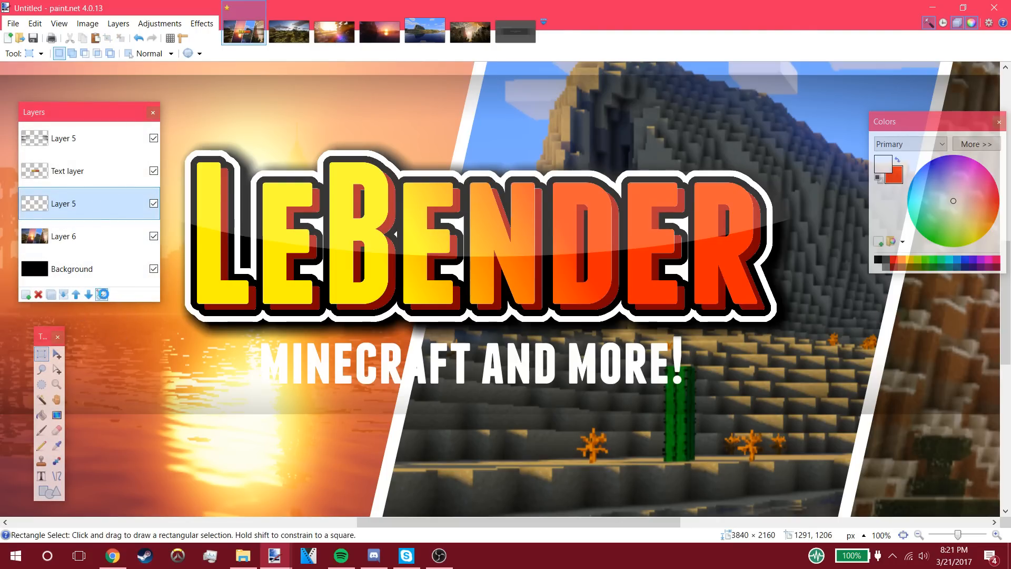
# Step: Rename the layer holding the subtitle as "text layer 2"
pyautogui.click(101, 294)
pyautogui.write('text ')
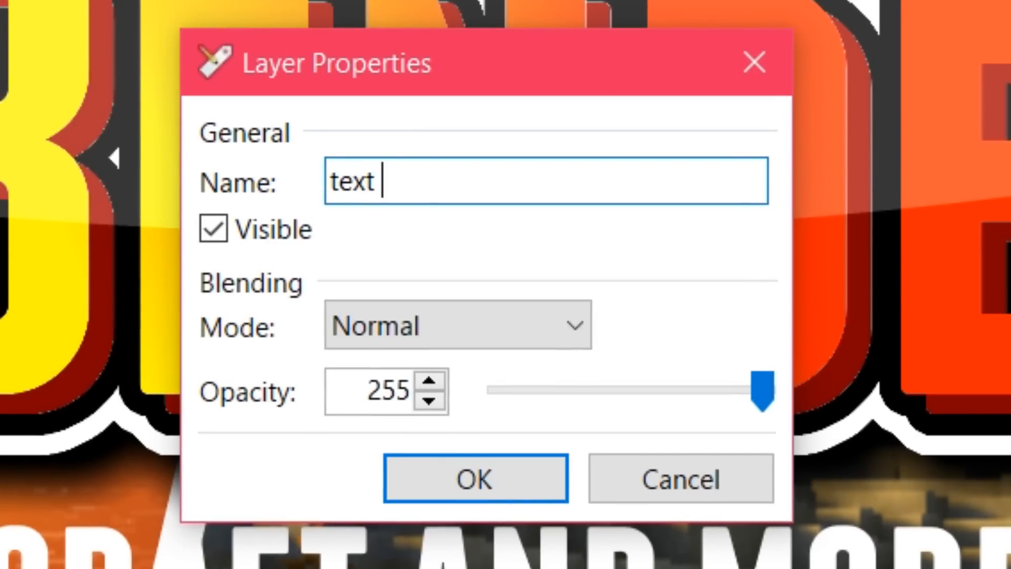
pyautogui.write('layer 2')
pyautogui.click(474, 477)
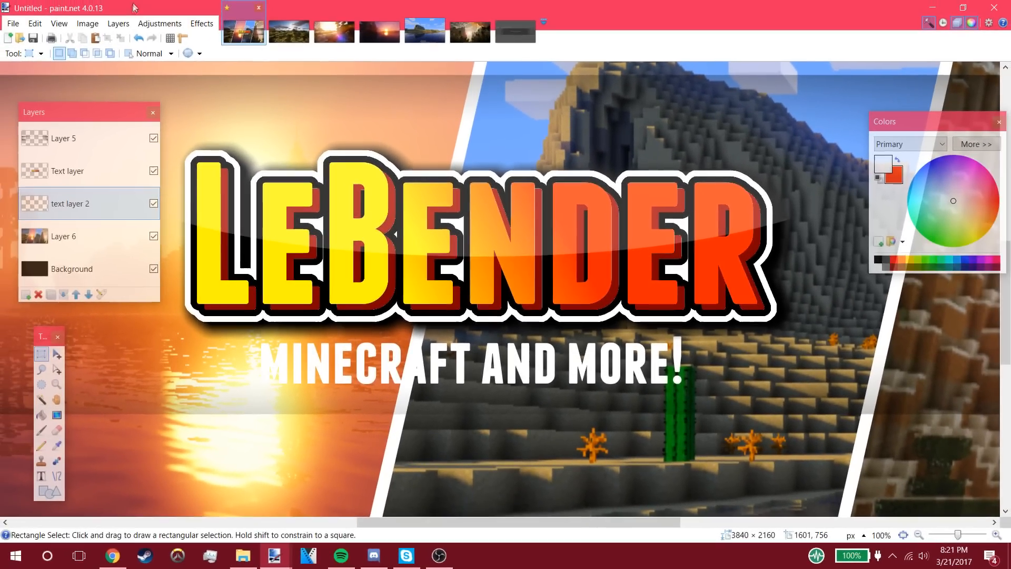
# Step: Apply a black Drop Shadow to the subtitle with offsets 15 and 8, widening radius 1, blur radius 16 and opacity 255
pyautogui.click(201, 24)
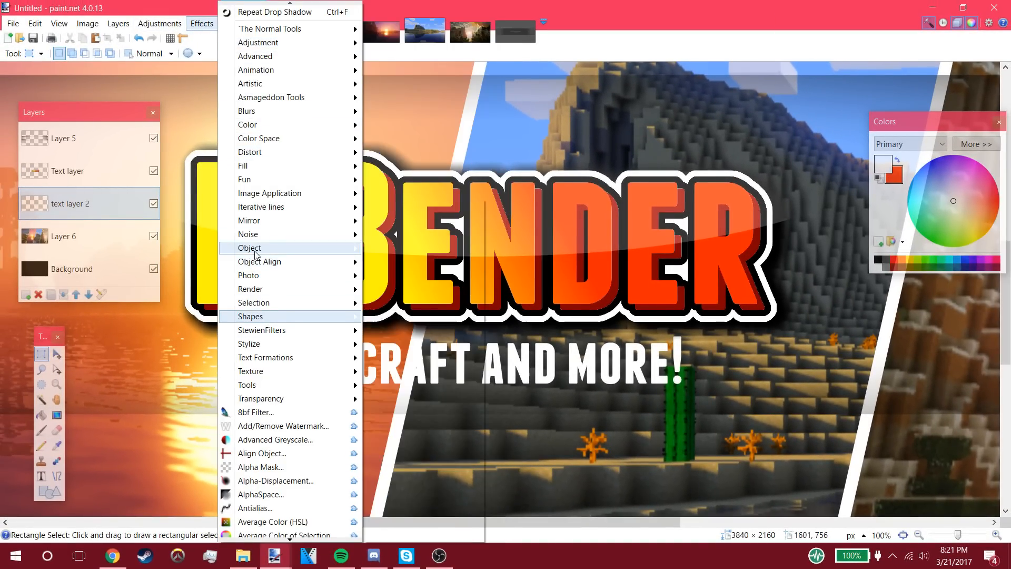
pyautogui.moveTo(253, 248)
pyautogui.click(422, 334)
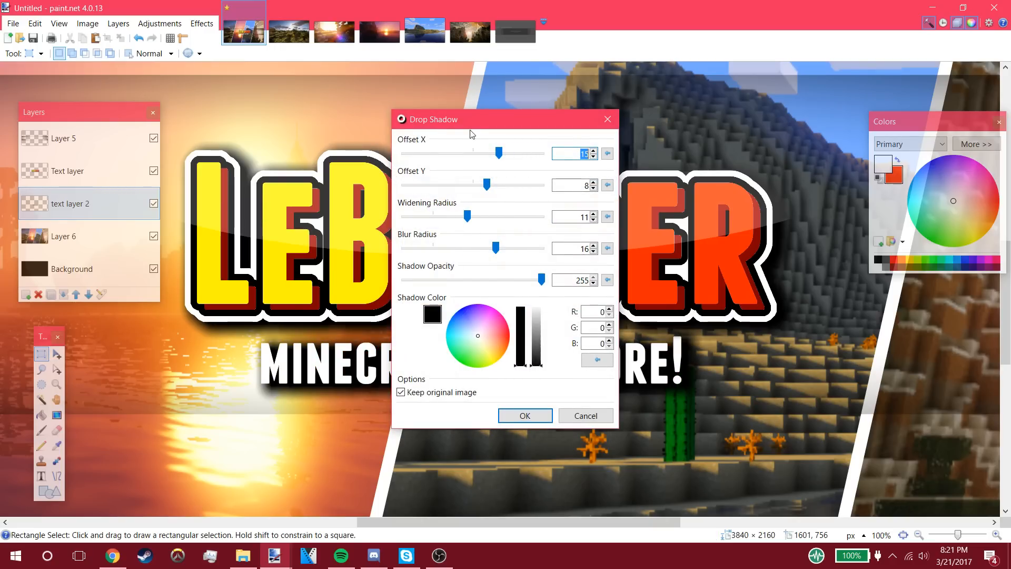
pyautogui.moveTo(467, 218); pyautogui.dragTo(415, 208)
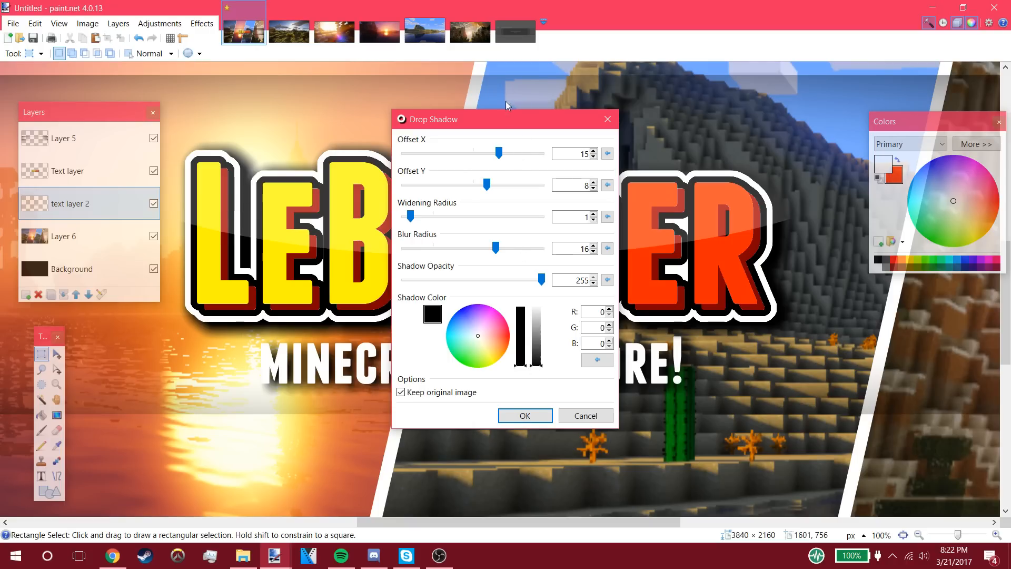
pyautogui.click(524, 415)
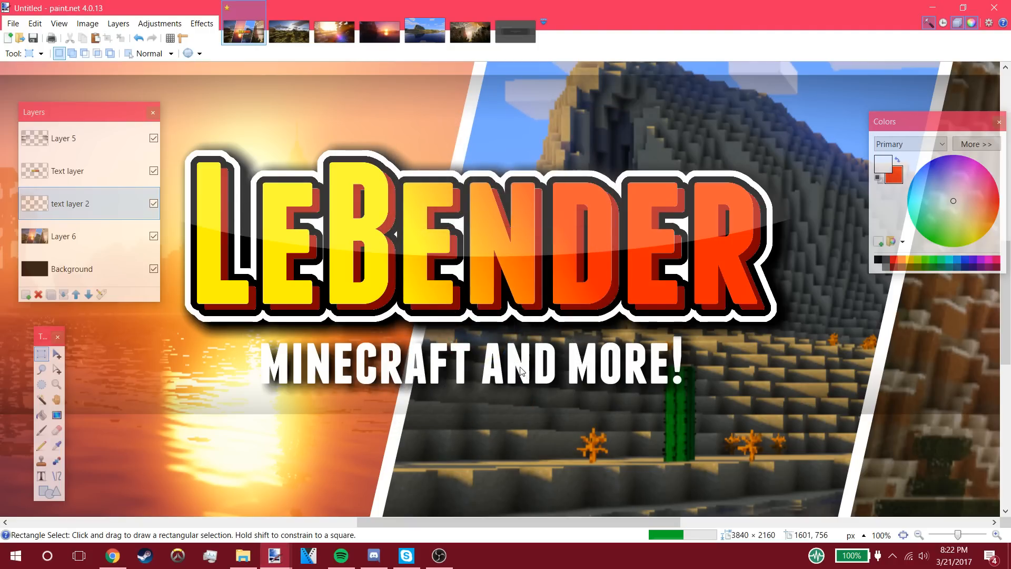
pyautogui.click(57, 384)
pyautogui.rightClick(222, 316)
pyautogui.rightClick(302, 405)
pyautogui.moveTo(492, 521); pyautogui.dragTo(391, 507)
pyautogui.rightClick(403, 424)
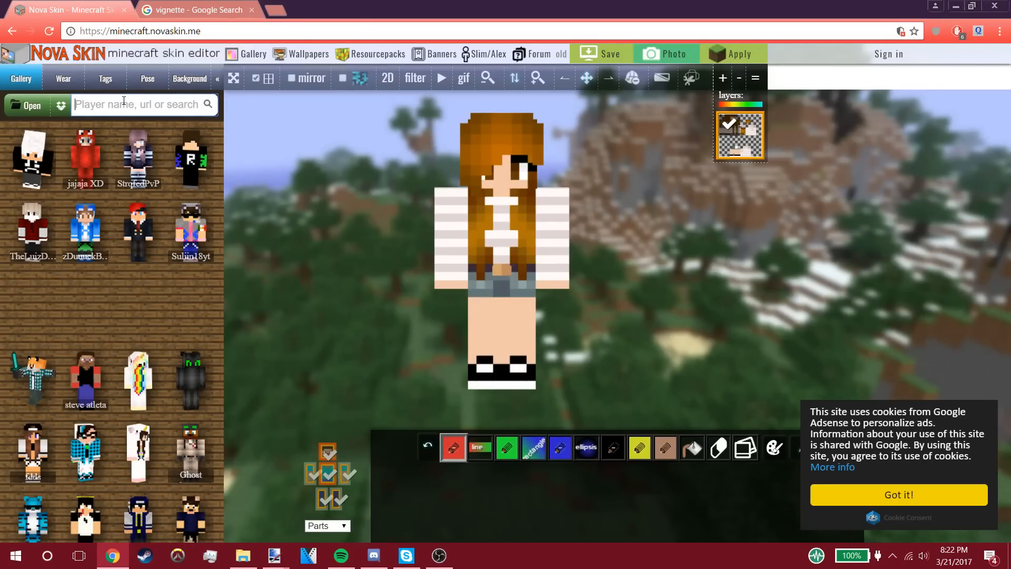
# Step: In the Nova Skin editor in the browser, search the gallery for "LeBender" and load the red and black lebender skin
pyautogui.write('LeBender')
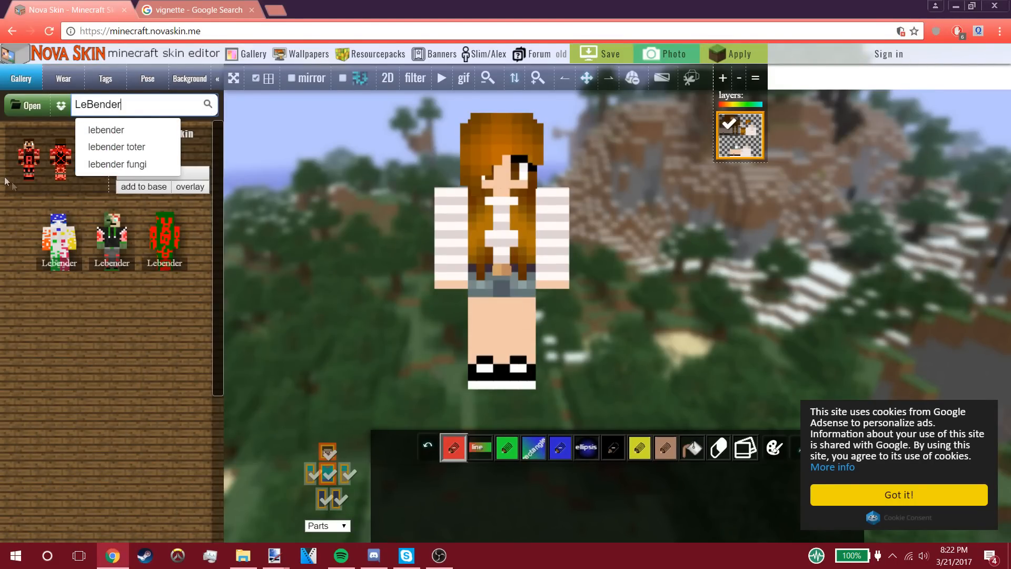
pyautogui.click(30, 158)
pyautogui.click(156, 174)
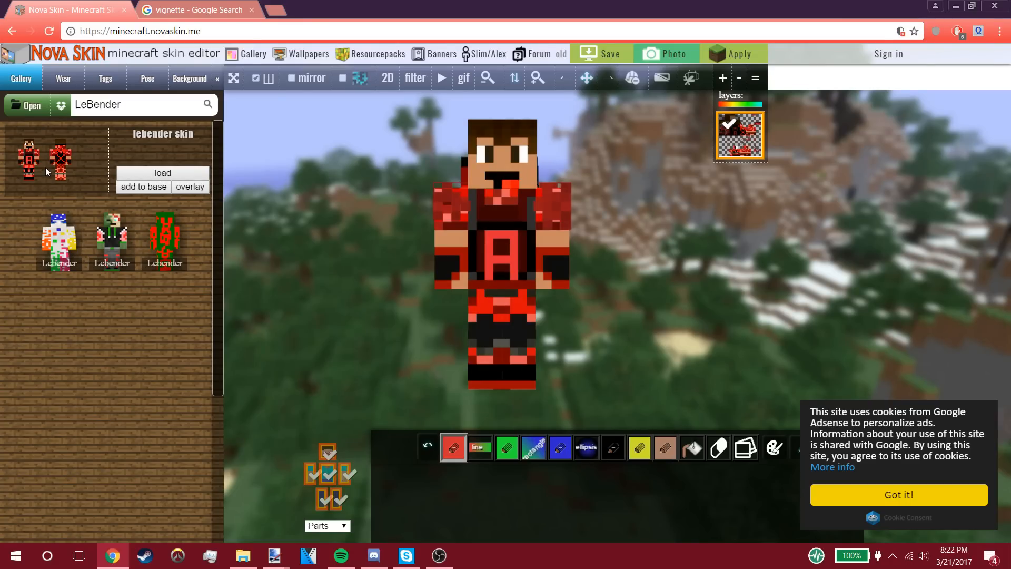
# Step: Try random poses until the character is in a running stance, and turn its body to -33 and 4
pyautogui.moveTo(380, 230); pyautogui.dragTo(390, 209)
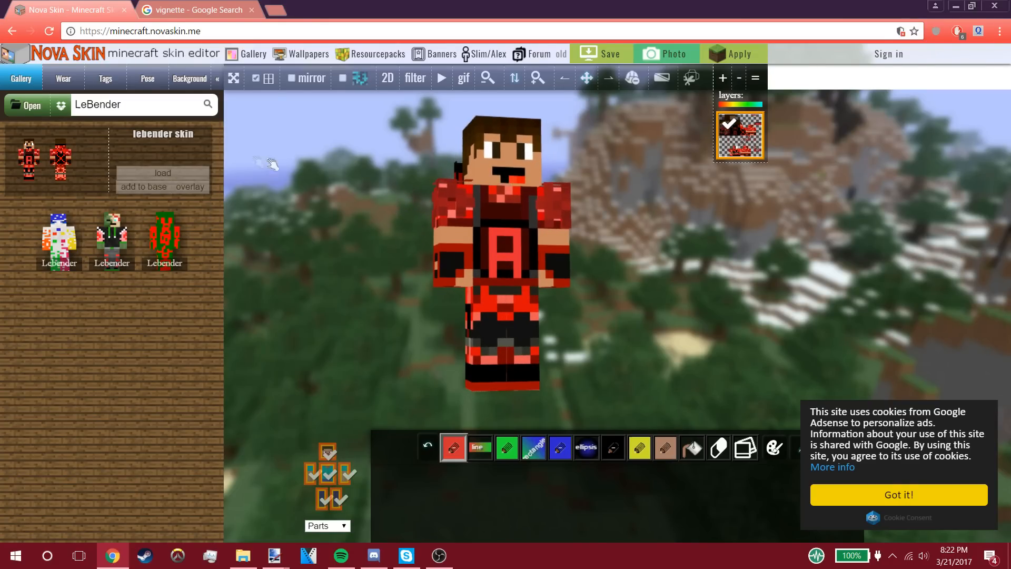
pyautogui.click(150, 78)
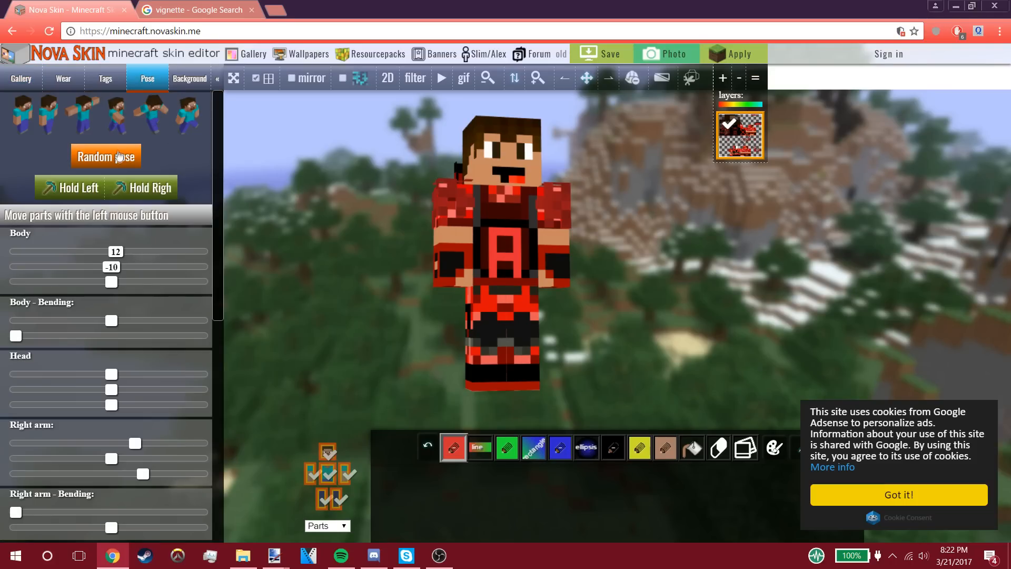
pyautogui.click(117, 160)
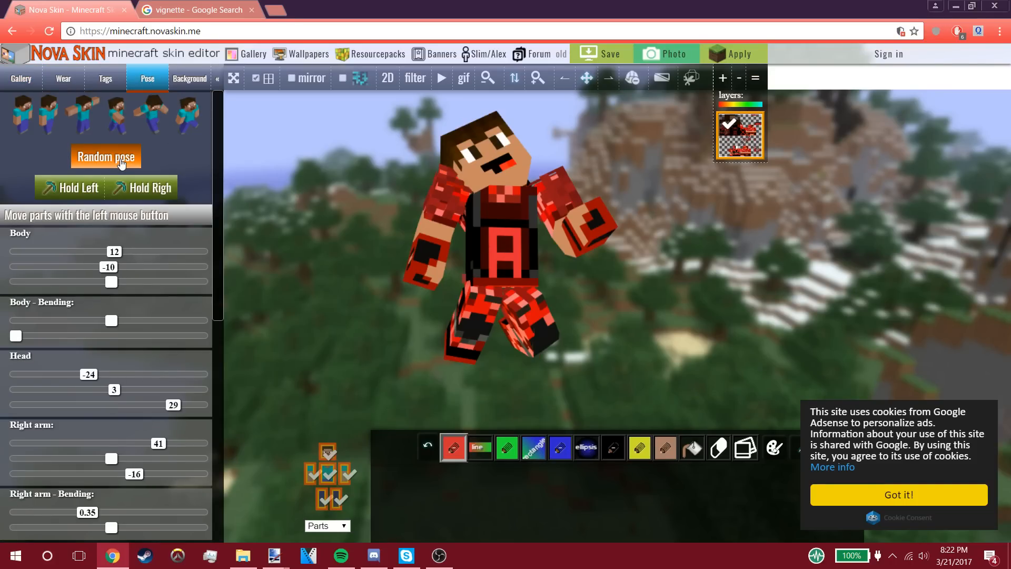
pyautogui.click(121, 163)
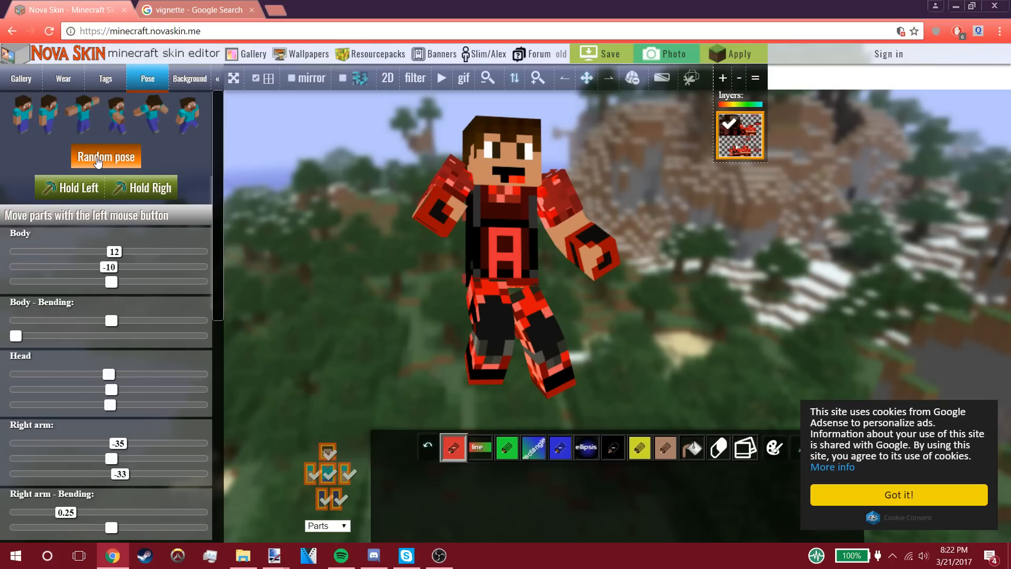
pyautogui.click(98, 159)
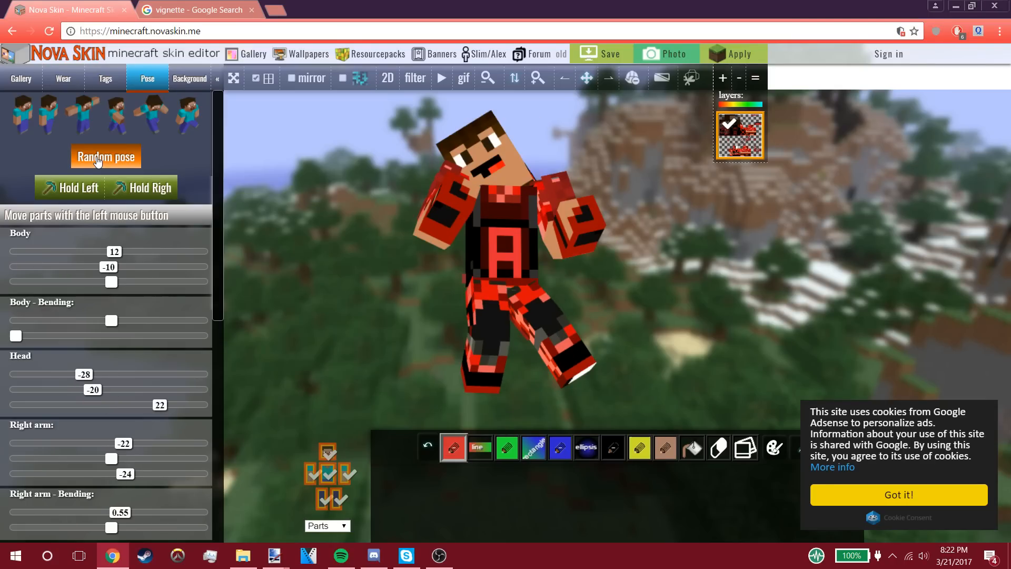
pyautogui.click(97, 159)
pyautogui.moveTo(628, 212); pyautogui.dragTo(576, 225)
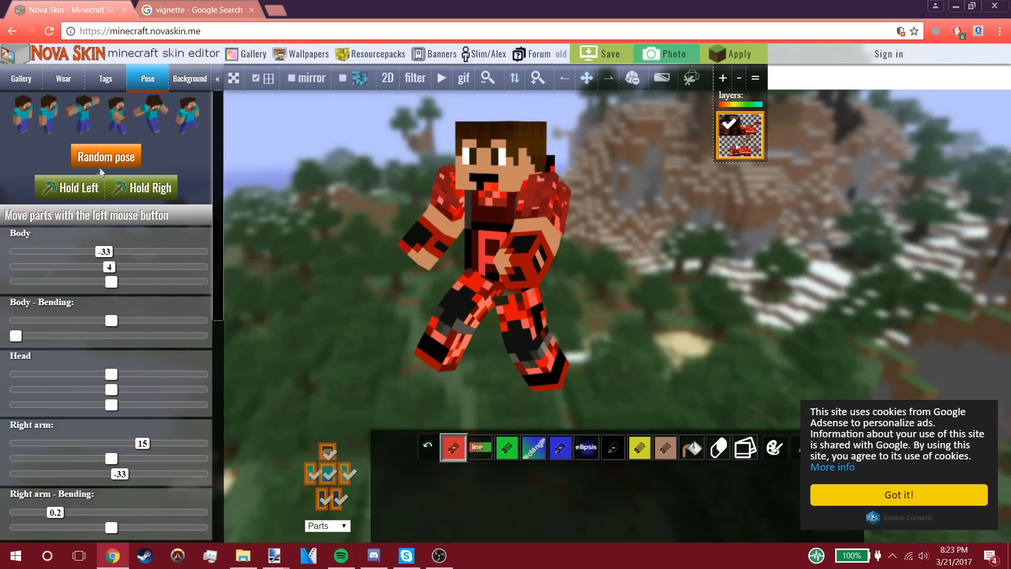
# Step: Place the red redstone item in the character's left hand and turn the body to -40 and 9
pyautogui.click(71, 194)
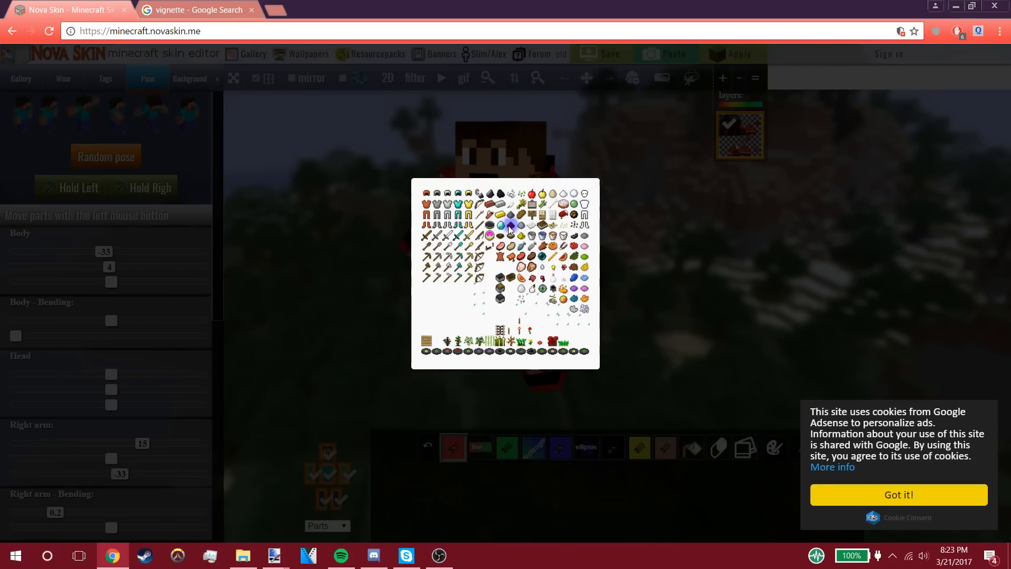
pyautogui.click(535, 252)
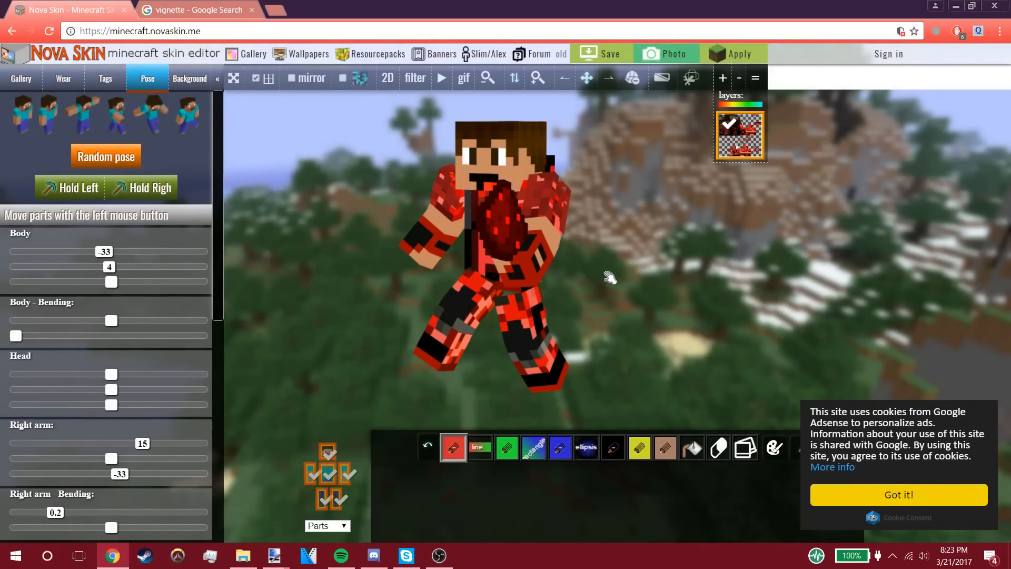
pyautogui.moveTo(628, 268); pyautogui.dragTo(615, 294)
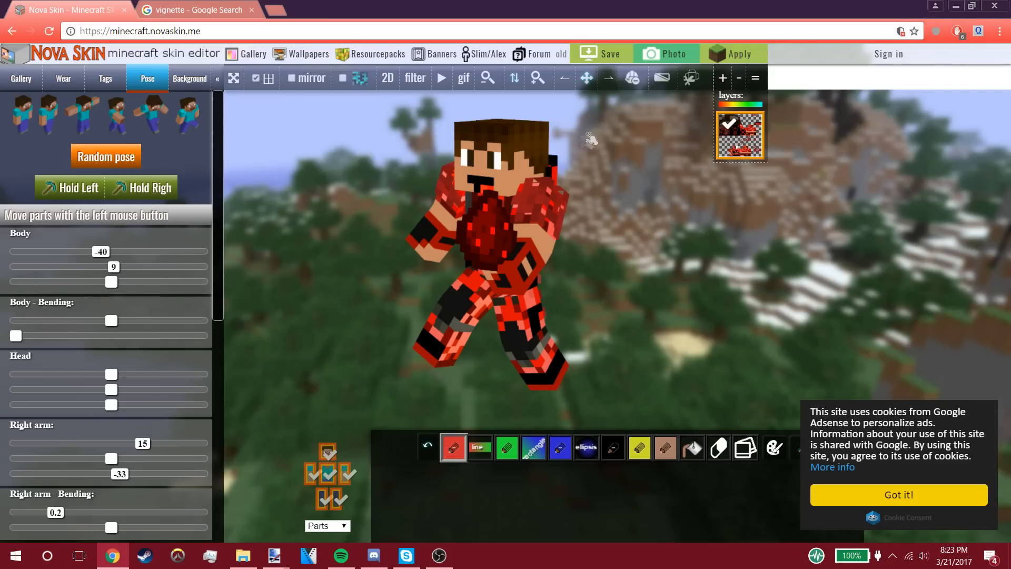
# Step: Save the rendered 3D character image as "LeBender 3d 1" in the "Minecraft banner tutorizl" folder, and return to the skin editor
pyautogui.click(601, 54)
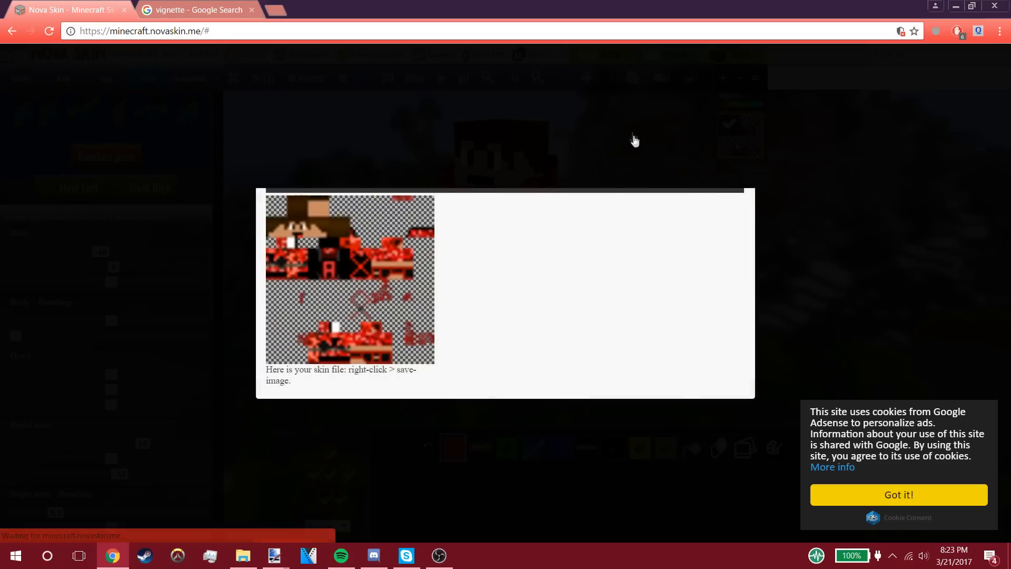
pyautogui.rightClick(653, 270)
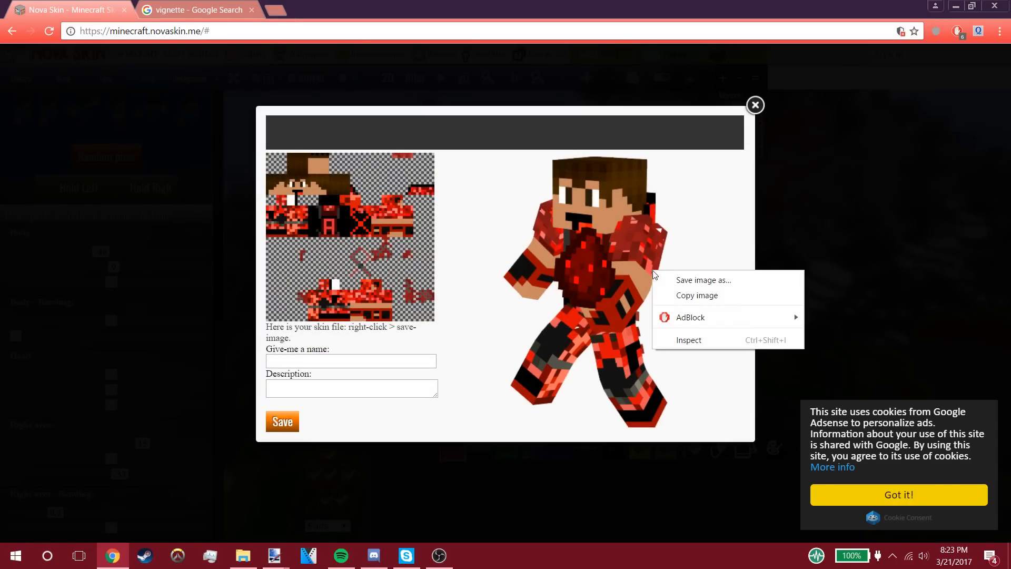
pyautogui.click(687, 280)
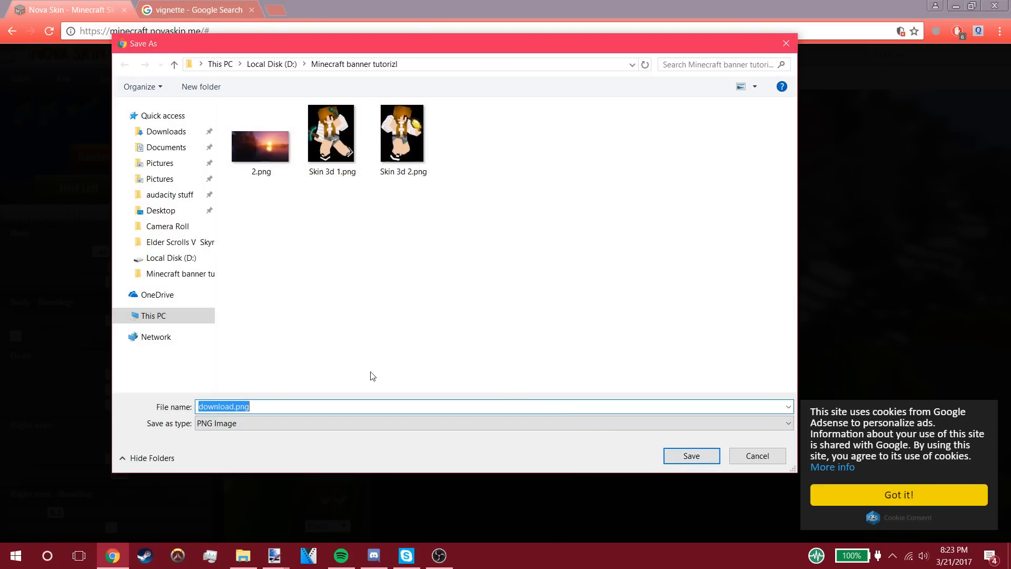
pyautogui.write('LeBender 3d 1')
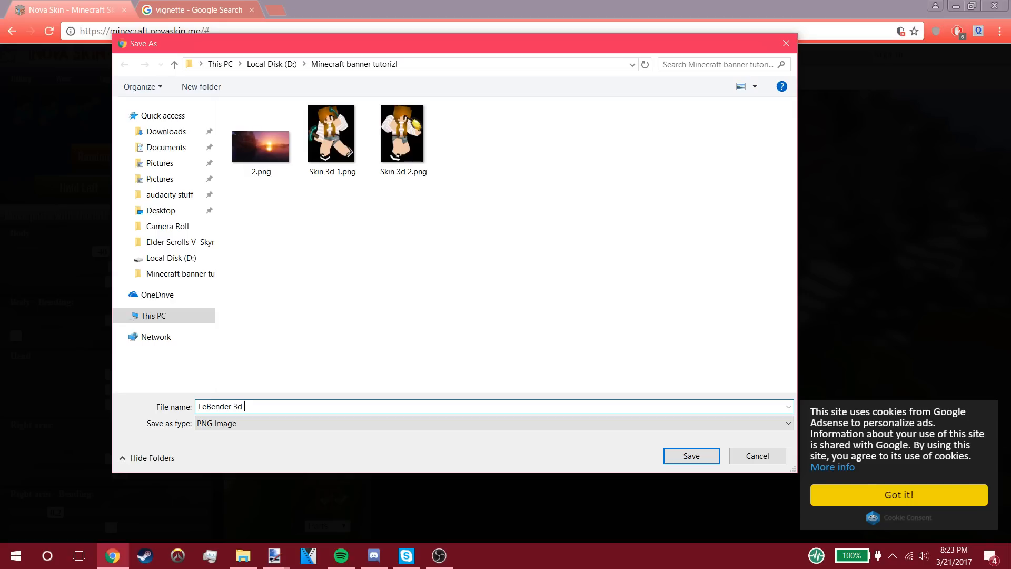
pyautogui.click(680, 454)
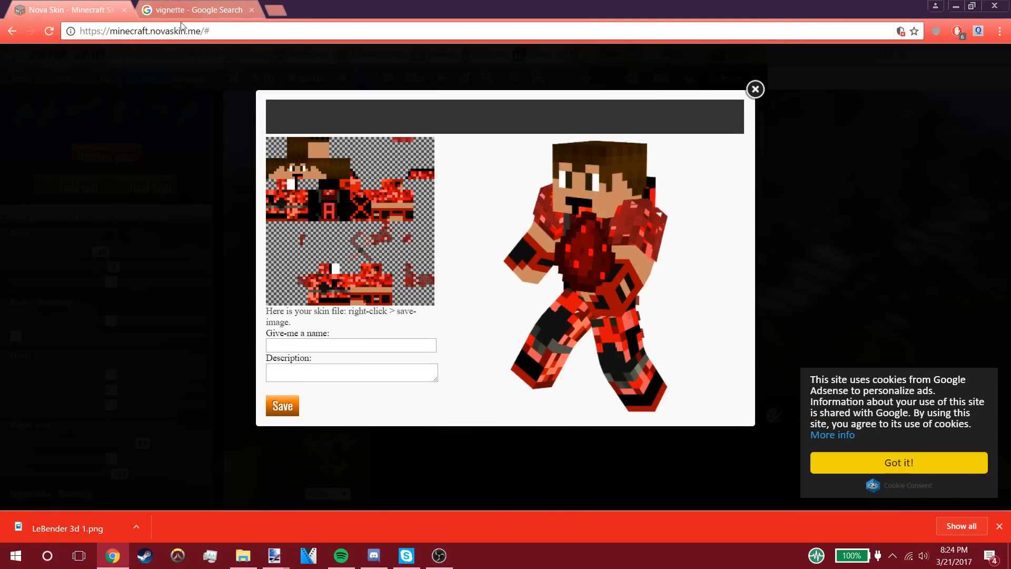
pyautogui.click(755, 89)
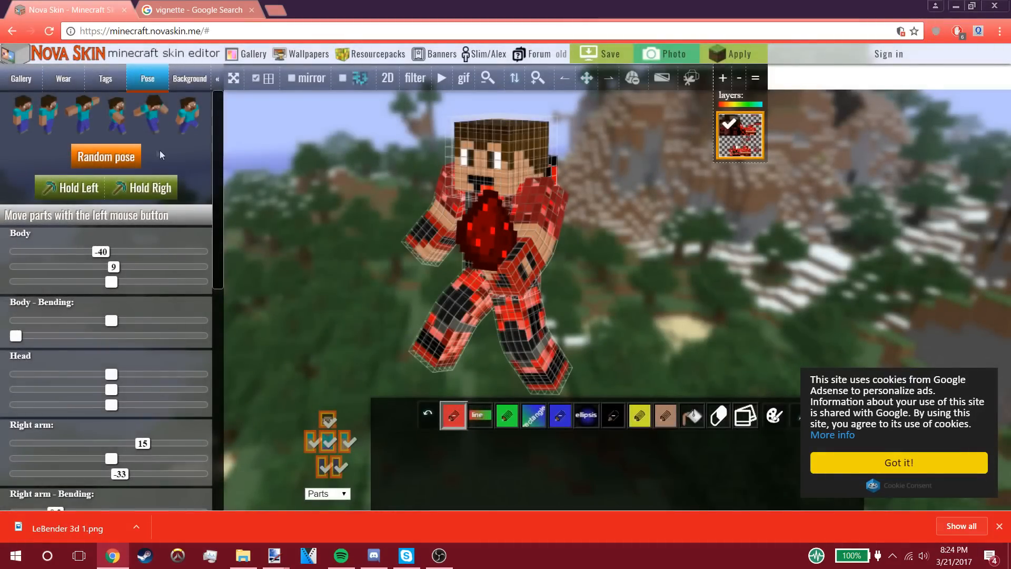
# Step: Try random poses until the character strides with its head tilted and left arm swung outward, and turn its body to -49 and -1
pyautogui.click(130, 160)
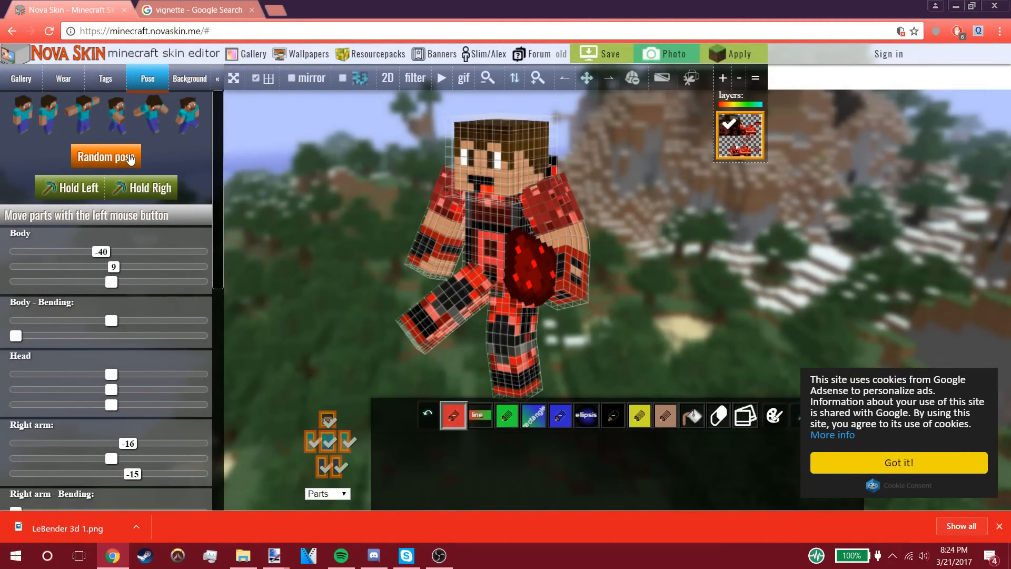
pyautogui.click(131, 159)
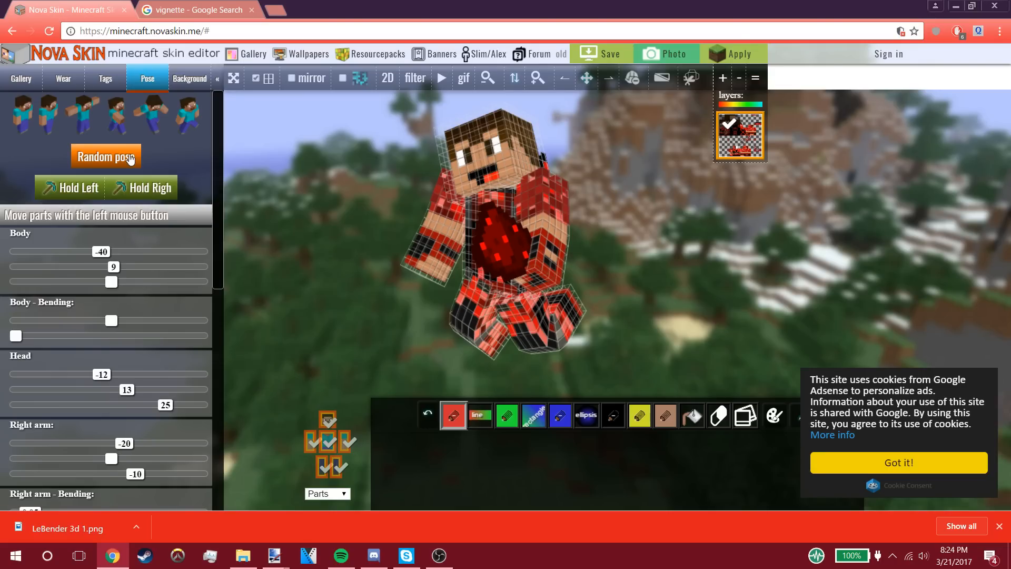
pyautogui.click(131, 159)
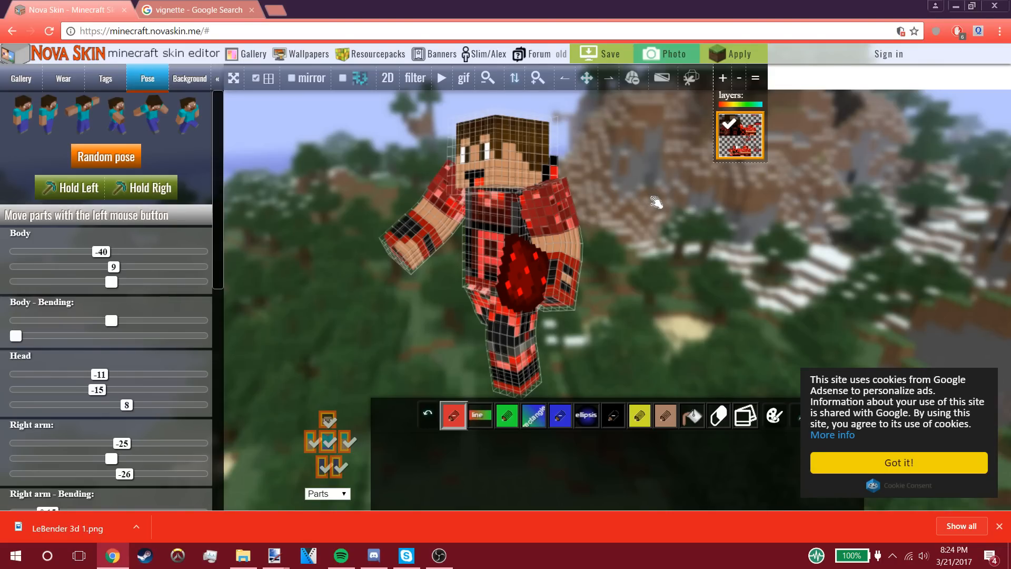
pyautogui.moveTo(660, 204); pyautogui.dragTo(732, 221)
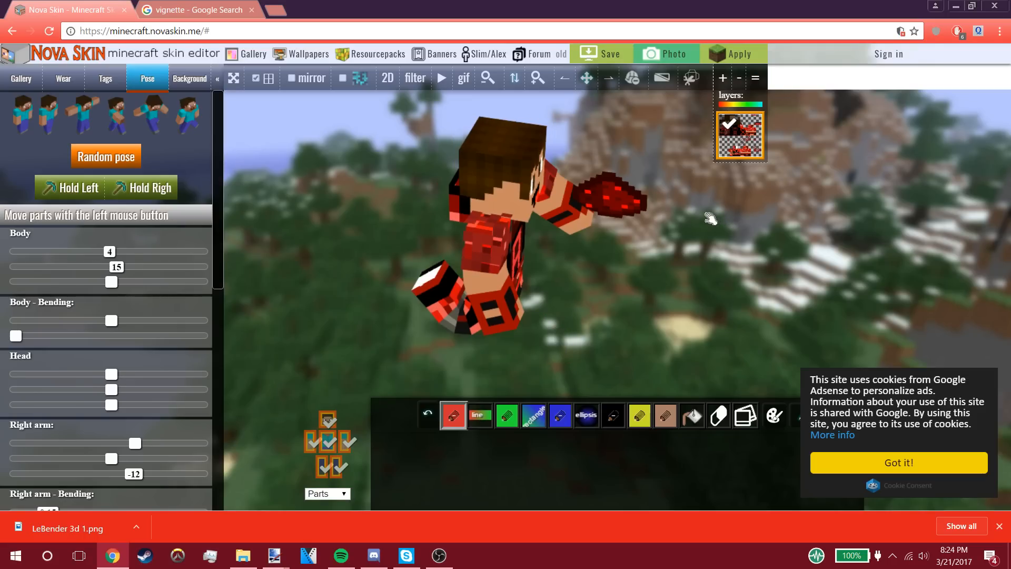
pyautogui.moveTo(653, 183)
pyautogui.mouseDown()
pyautogui.moveTo(593, 154)
pyautogui.moveTo(660, 176)
pyautogui.mouseUp()
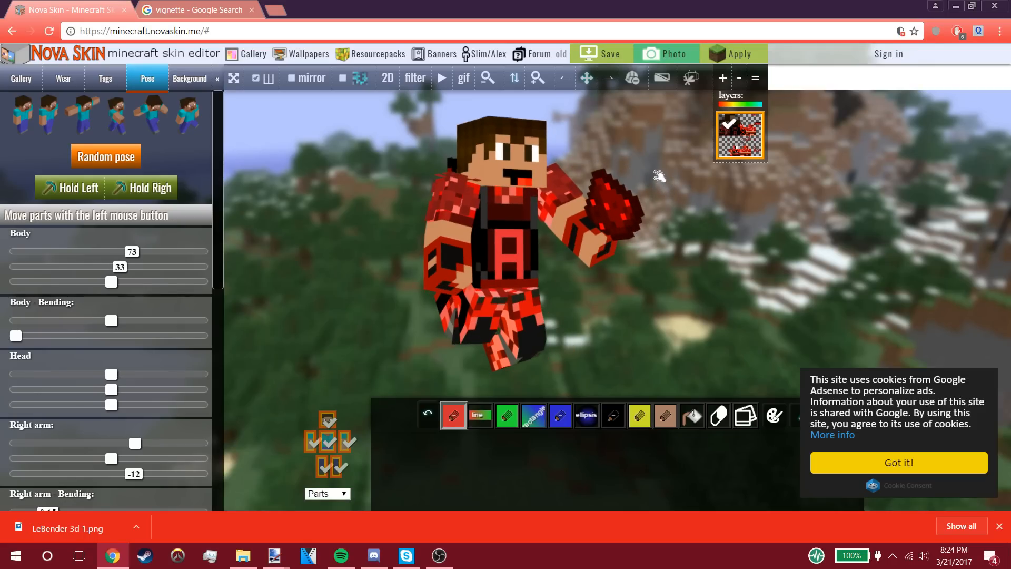
pyautogui.click(123, 165)
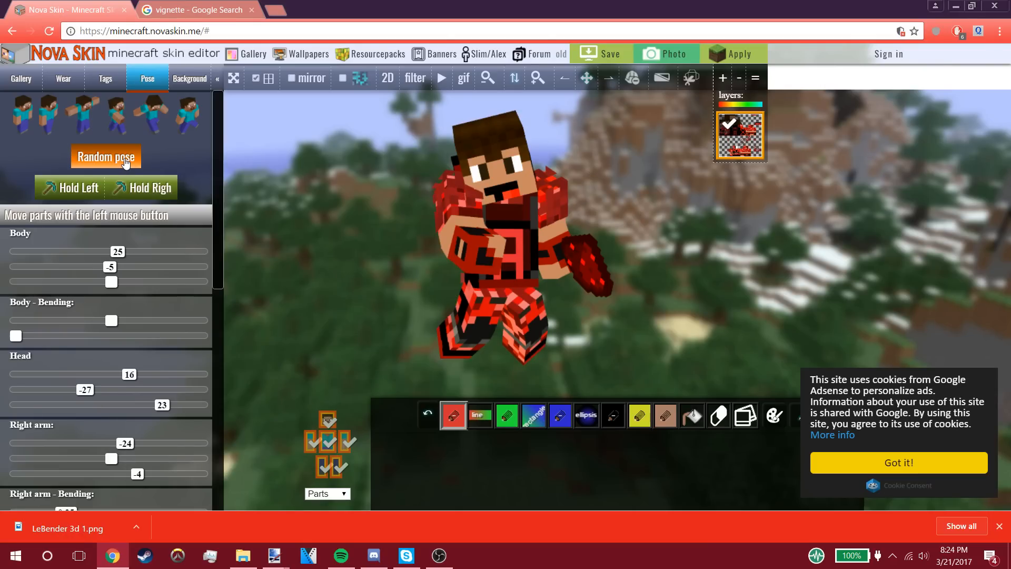
pyautogui.click(125, 161)
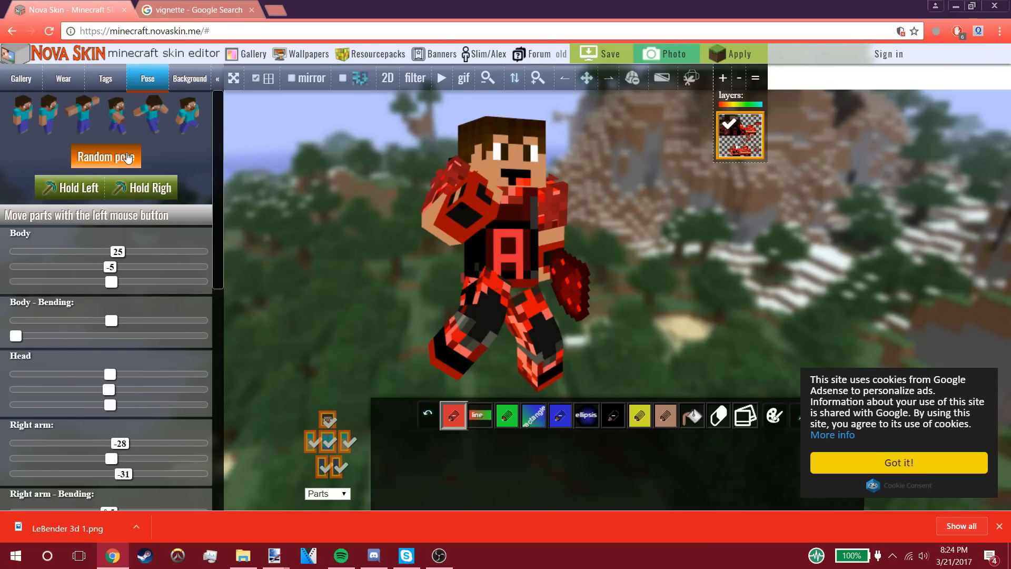
pyautogui.click(128, 153)
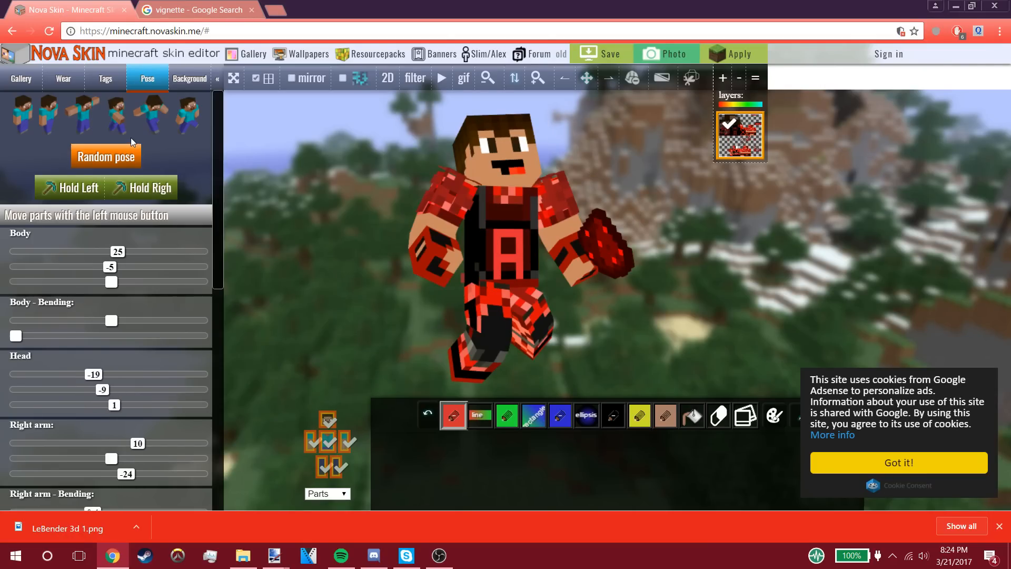
pyautogui.click(75, 168)
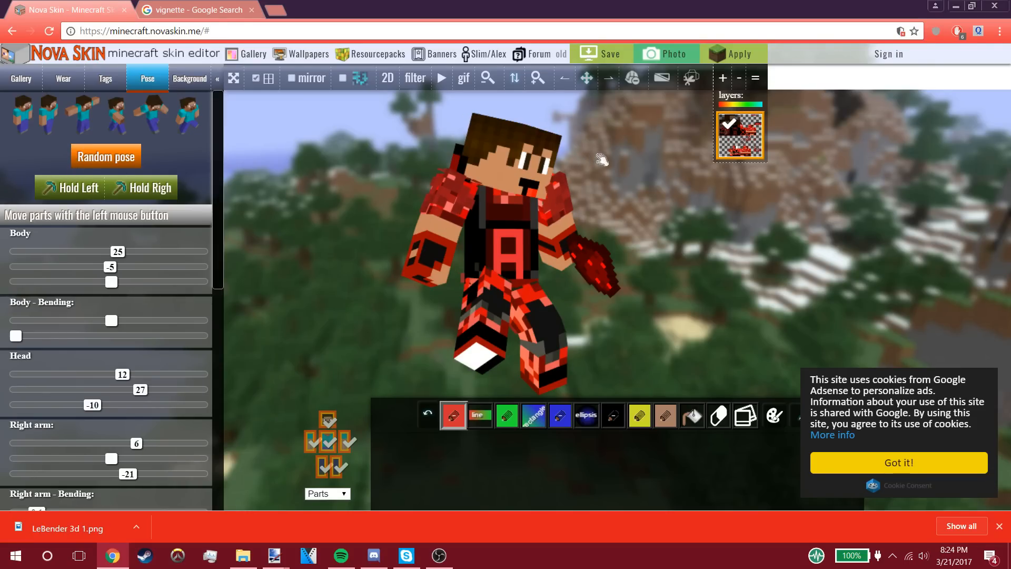
pyautogui.moveTo(607, 163); pyautogui.dragTo(523, 162)
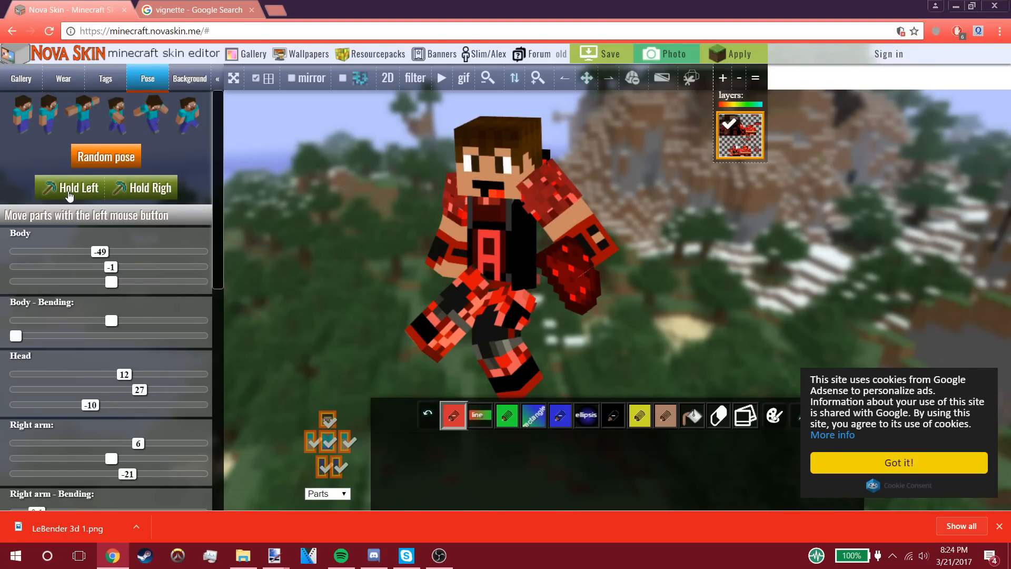
# Step: Put a diamond sword in each of the character's hands and turn the body to -50 and -12
pyautogui.click(69, 195)
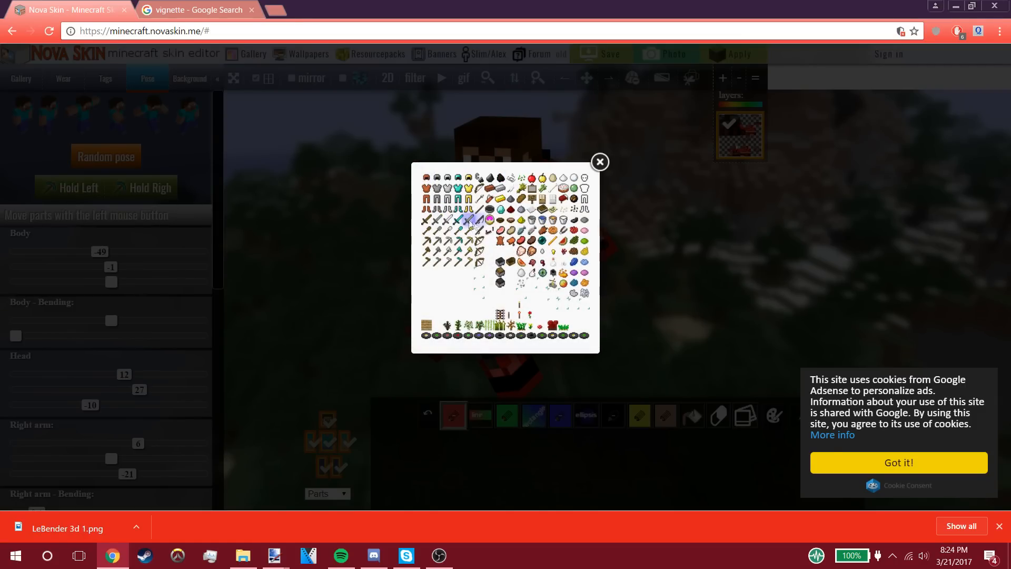
pyautogui.click(459, 220)
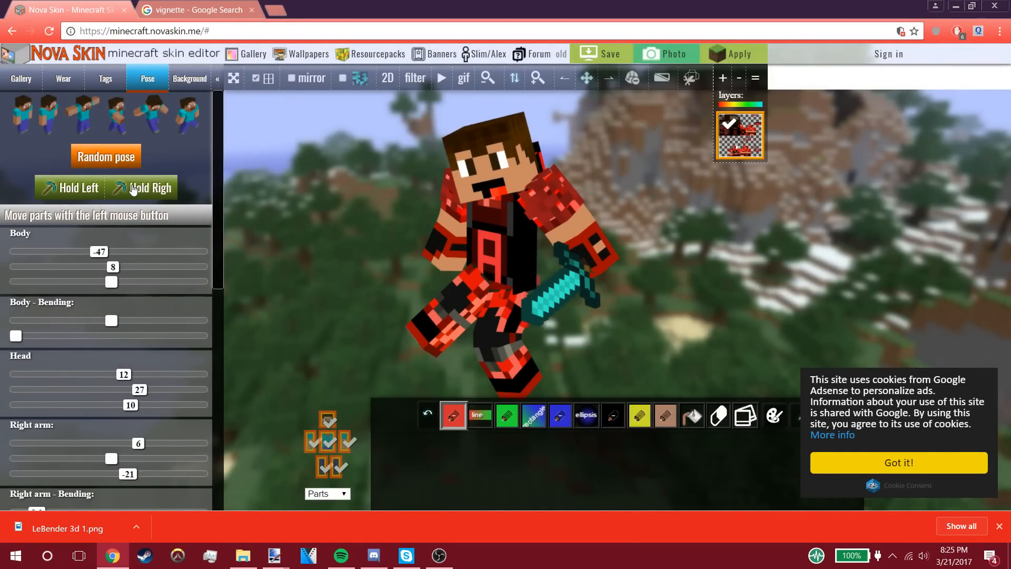
pyautogui.click(134, 190)
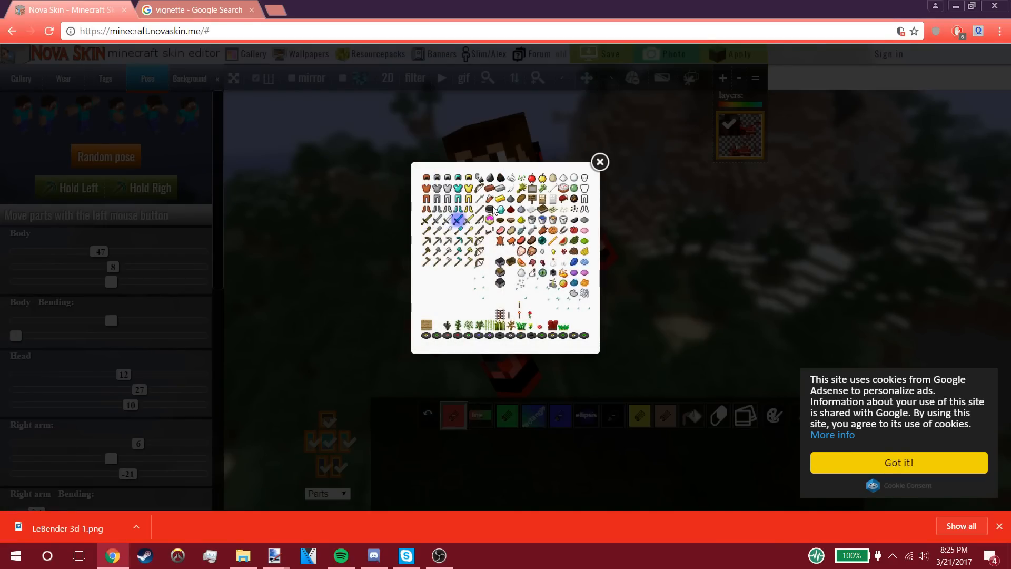
pyautogui.click(612, 178)
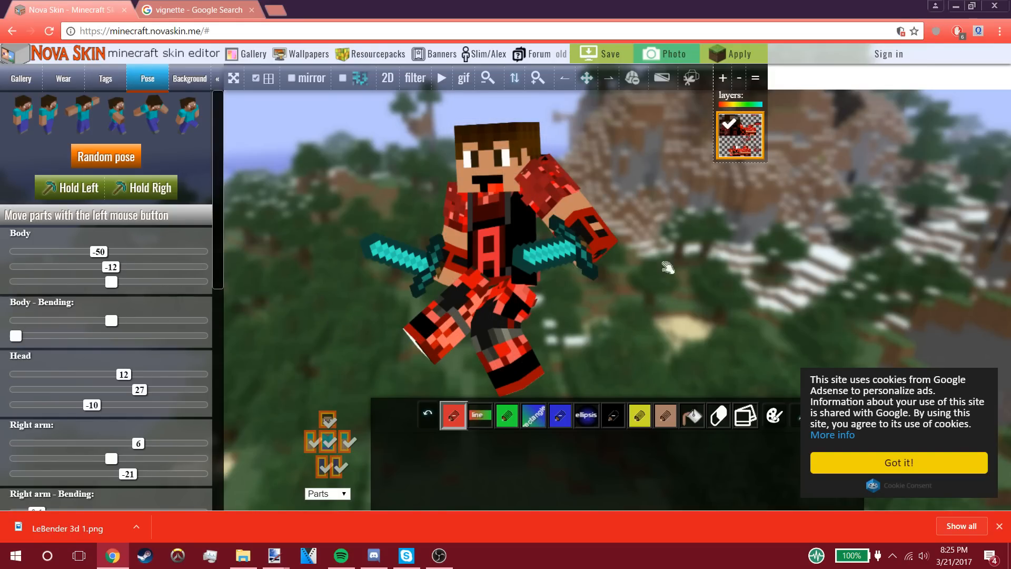
# Step: Save the rendered 3D image of the character with two swords as "LeBender 3d skin 2" in the "Minecraft banner tutorizl" folder
pyautogui.click(600, 55)
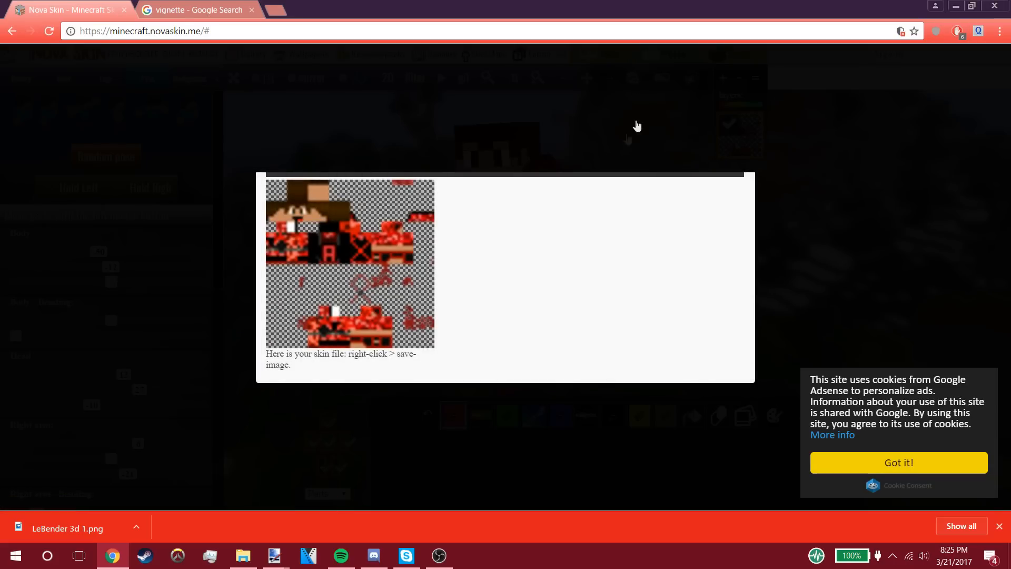
pyautogui.rightClick(691, 251)
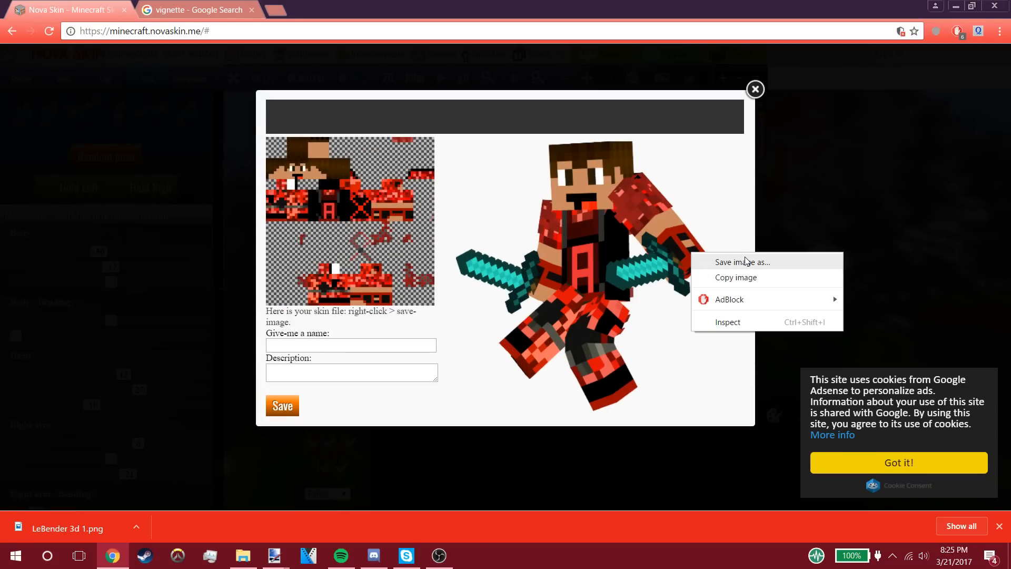
pyautogui.click(742, 262)
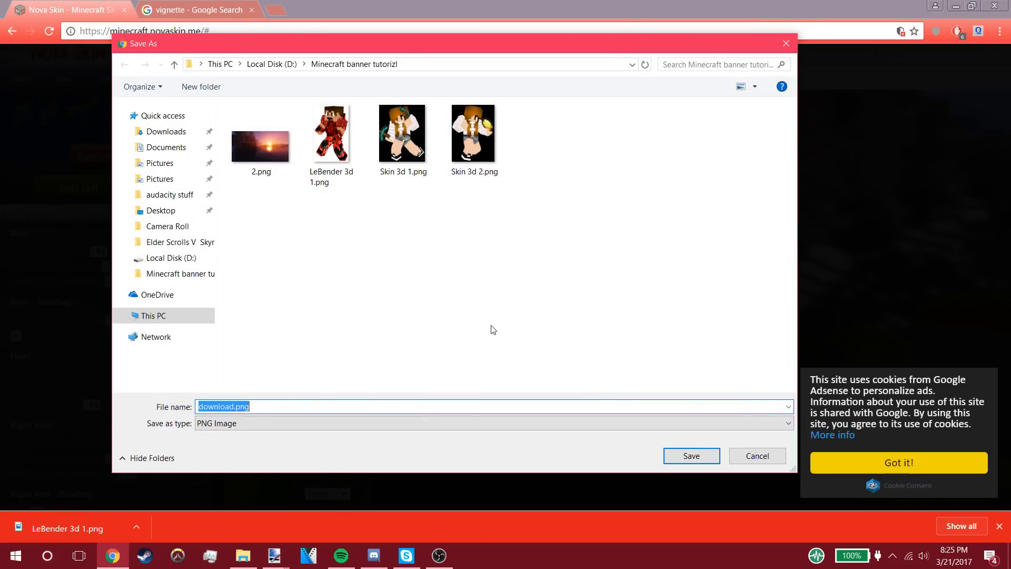
pyautogui.write('3d sk')
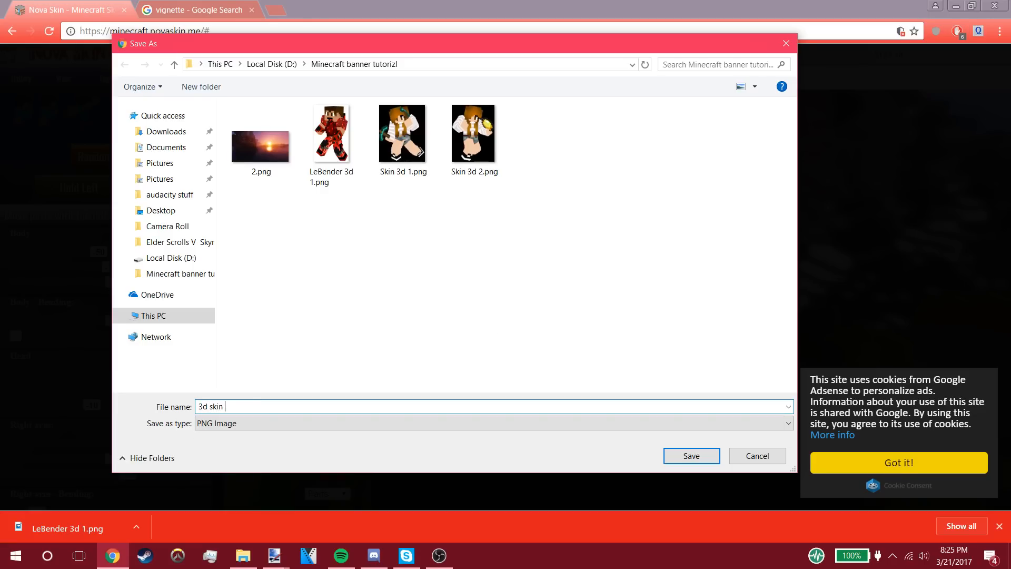
pyautogui.write('in')
pyautogui.press('BackSpace')
pyautogui.press('BackSpace')
pyautogui.press('BackSpace')
pyautogui.press('BackSpace')
pyautogui.press('BackSpace')
pyautogui.press('BackSpace')
pyautogui.press('BackSpace')
pyautogui.write('LeBender 3d ')
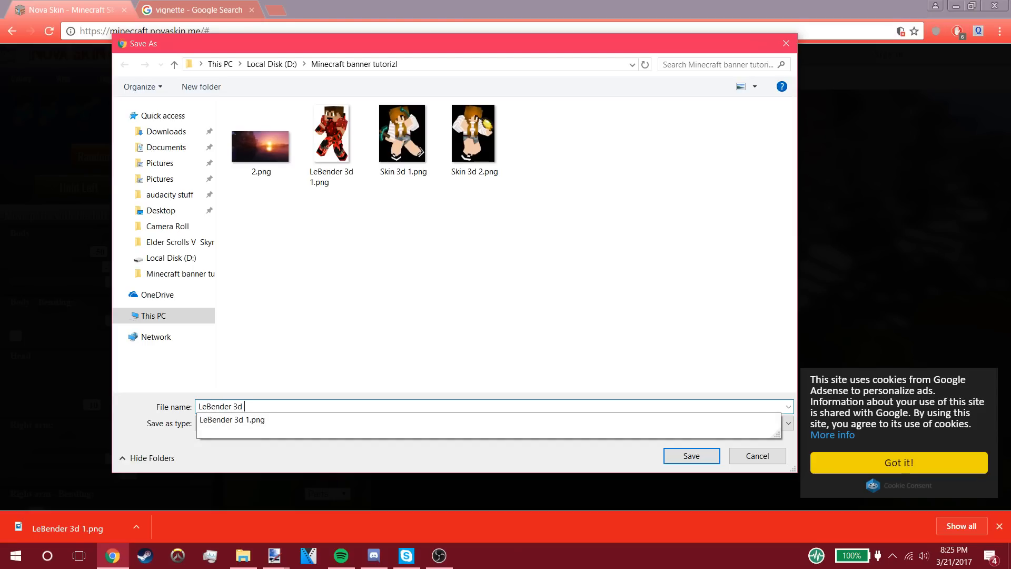
pyautogui.write('skin 2')
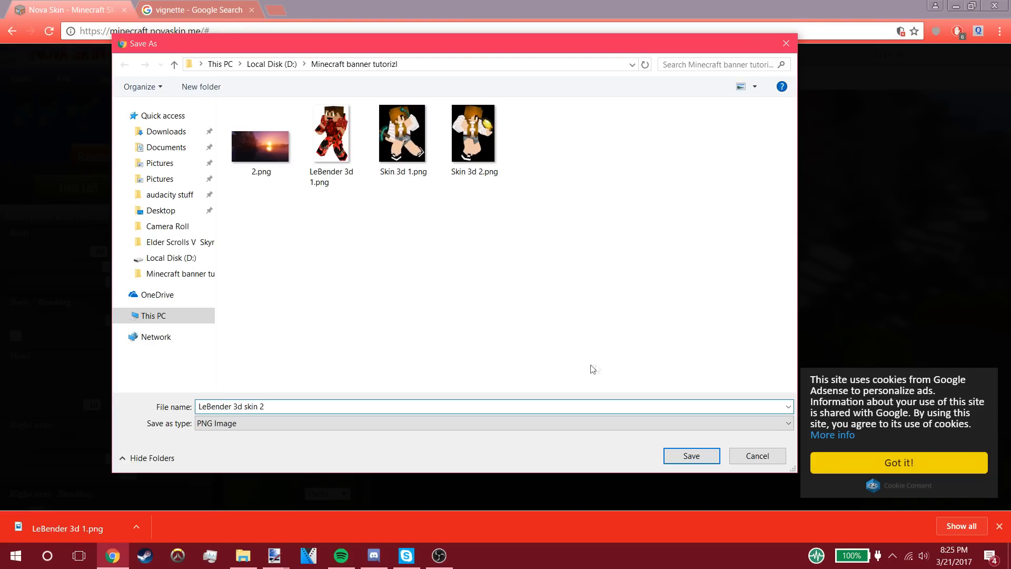
pyautogui.click(692, 456)
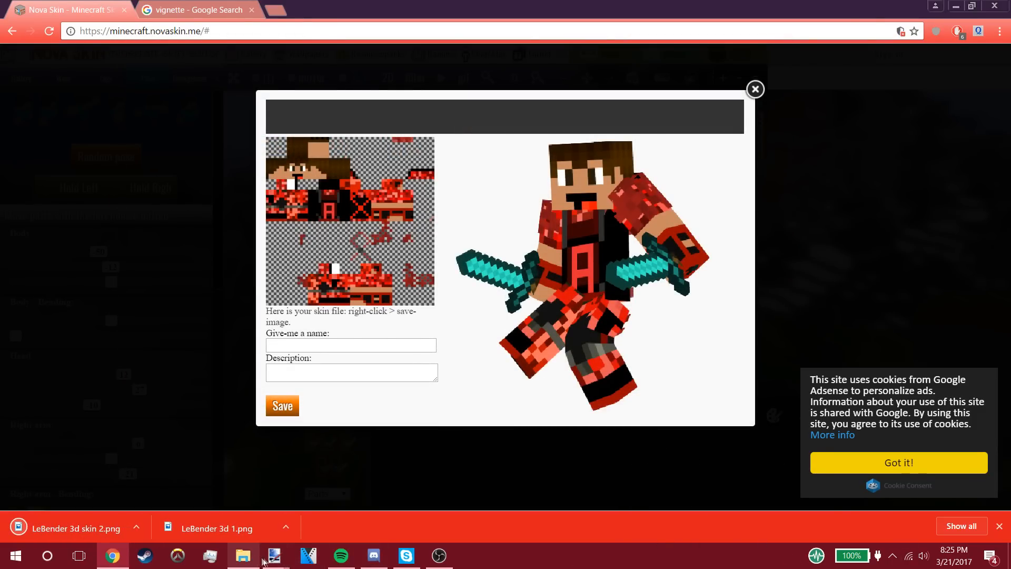
# Step: Switch to the banner in paint.net and add a layer named "skin layer" directly above text layer 2
pyautogui.moveTo(270, 560)
pyautogui.click(68, 492)
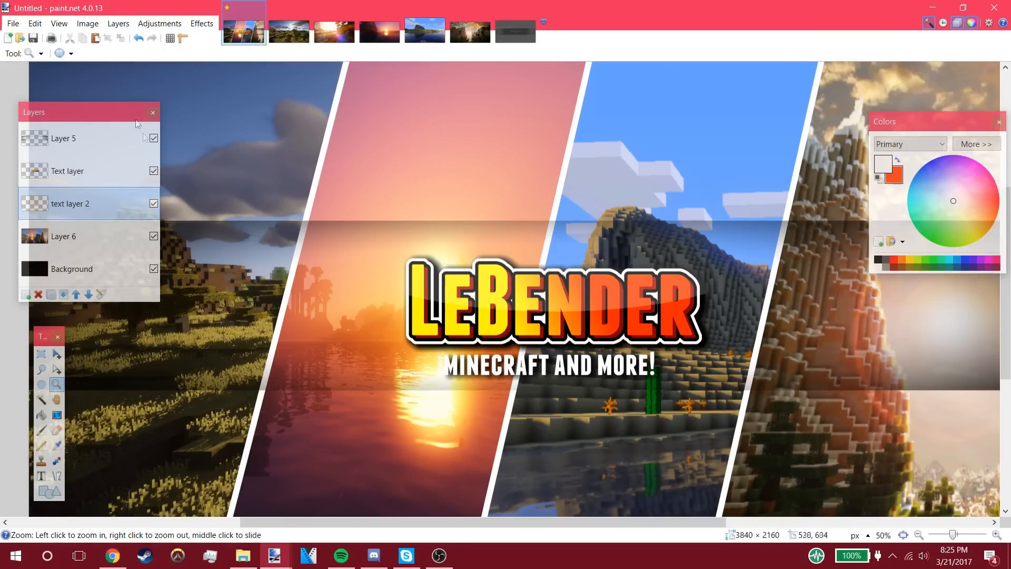
pyautogui.click(26, 294)
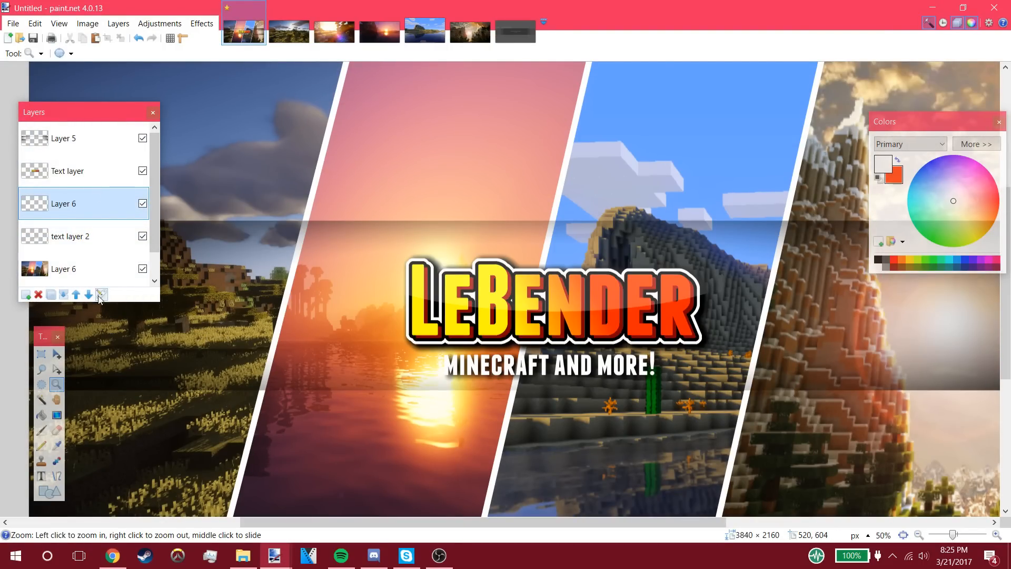
pyautogui.click(101, 294)
pyautogui.write('ski')
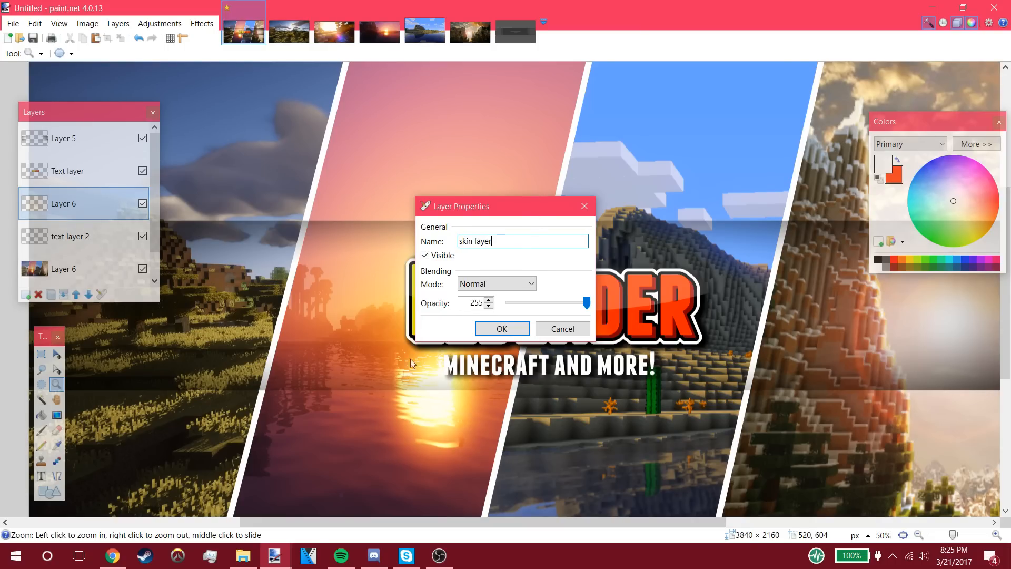
pyautogui.write('n layer')
pyautogui.click(487, 328)
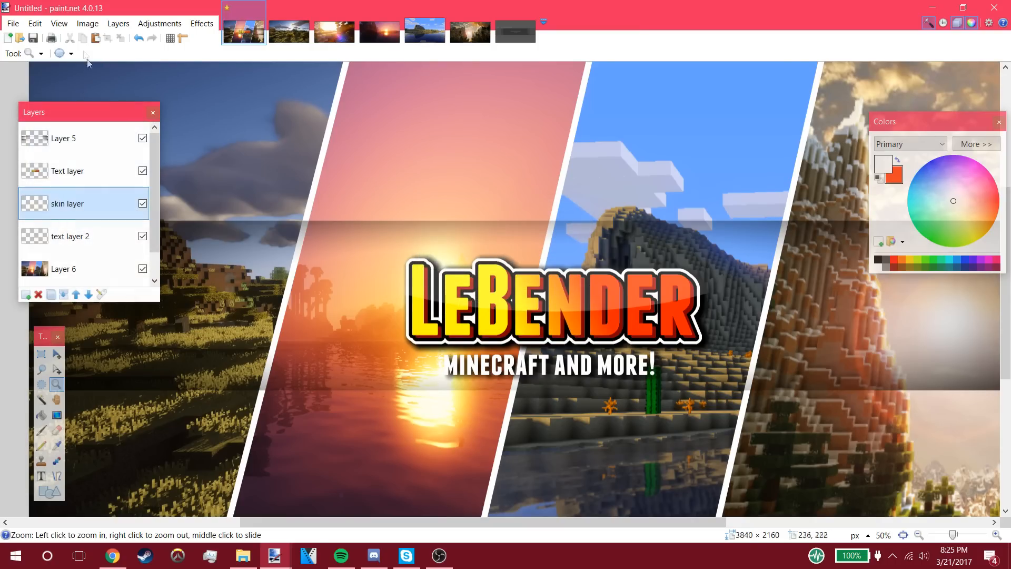
# Step: Open the images LeBender 3d 1.png and LeBender 3d skin 2.png together from the "Minecraft banner tutorizl" folder
pyautogui.click(21, 38)
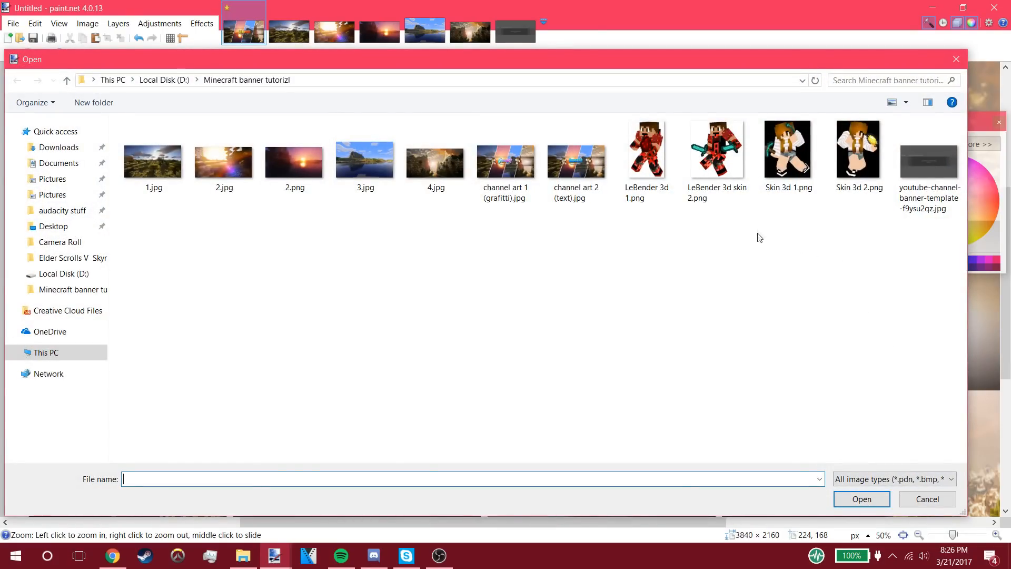
pyautogui.click(646, 153)
pyautogui.keyDown('ctrl'); pyautogui.click(718, 153); pyautogui.keyUp('ctrl')
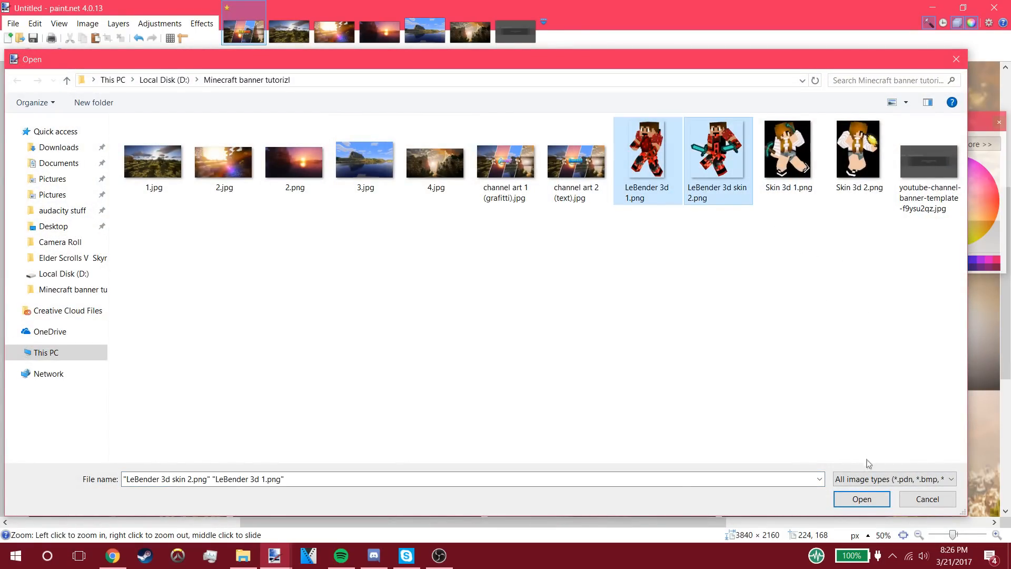
pyautogui.click(864, 500)
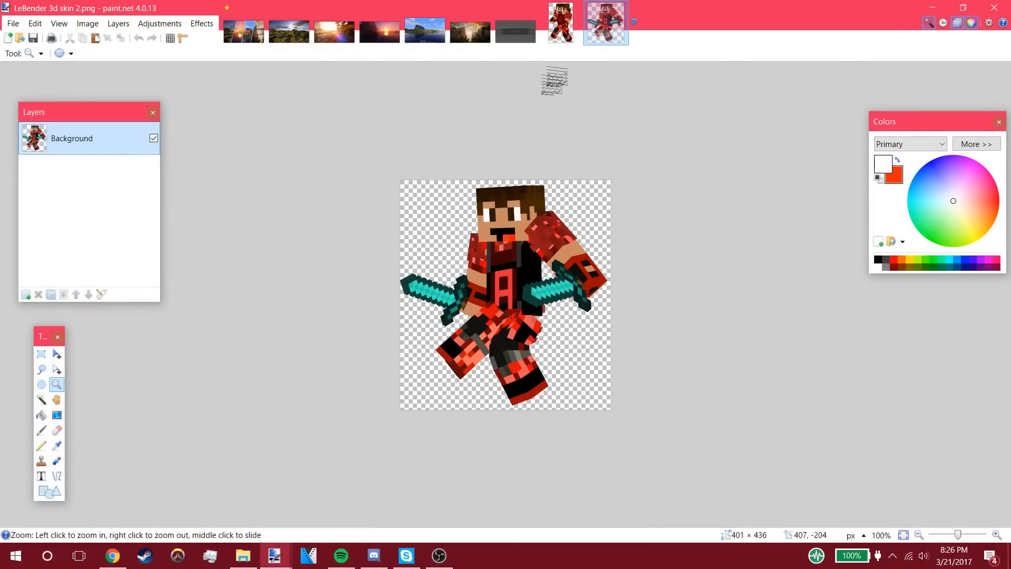
# Step: Copy the entire LeBender 3d skin 2 image and paste it into the banner's skin layer
pyautogui.click(42, 353)
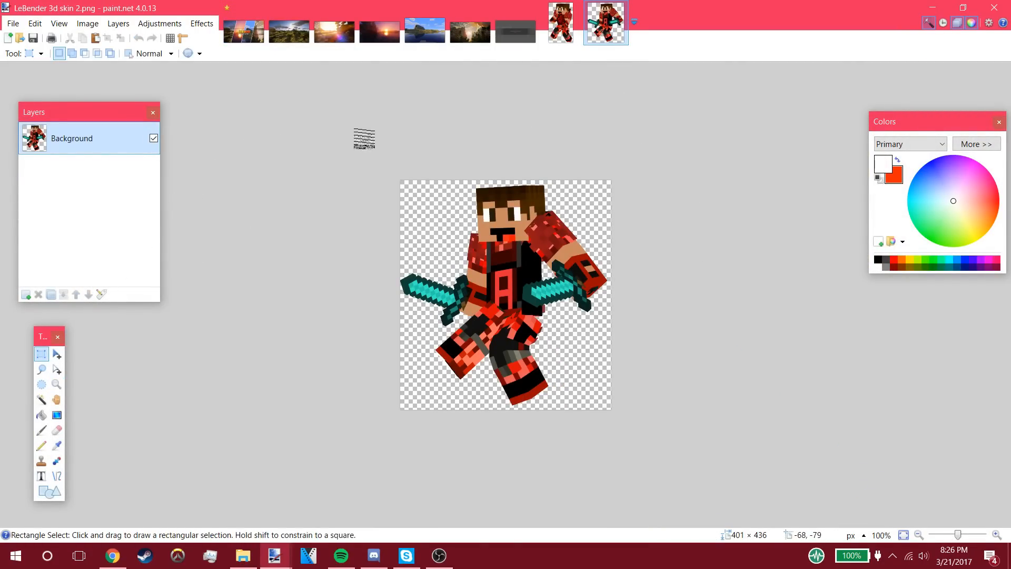
pyautogui.moveTo(361, 140); pyautogui.dragTo(946, 513)
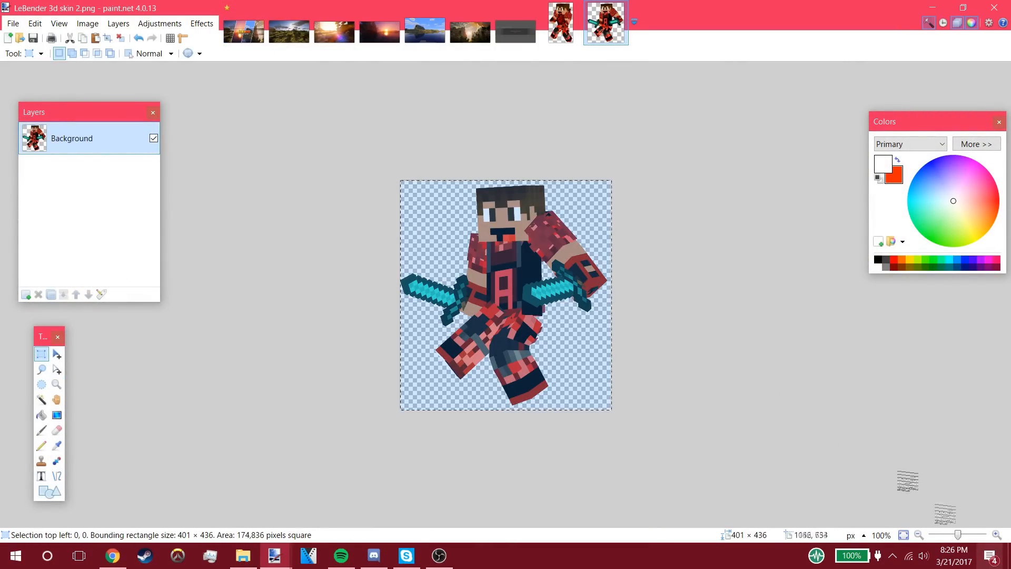
pyautogui.click(84, 44)
pyautogui.hotkey('ctrl', 'Tab')
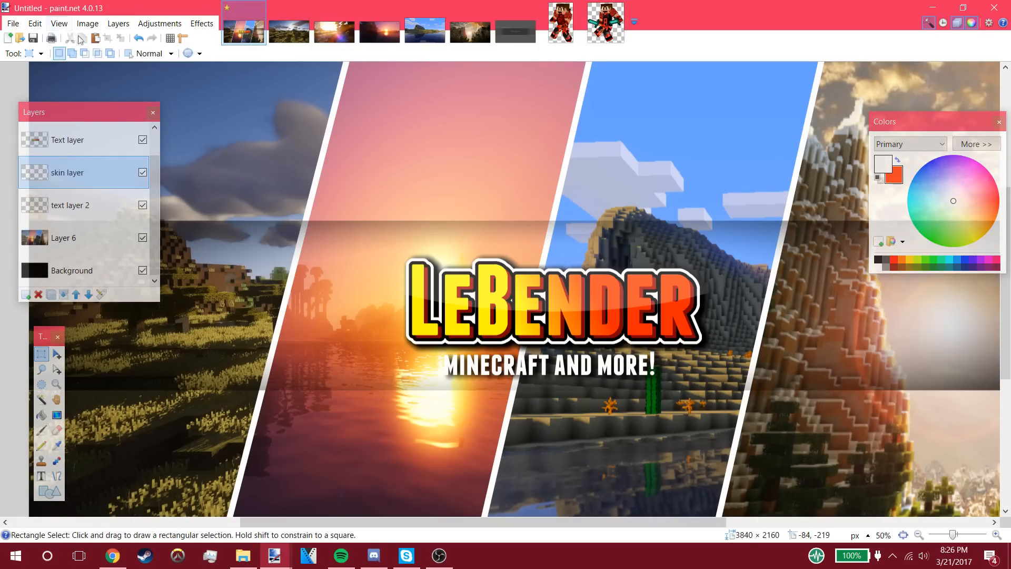
pyautogui.click(96, 39)
# Step: Place the two-sword character just left of the LeBender title, tilted about -4° and enlarged to about 517 × 556 pixels, and deselect it
pyautogui.moveTo(100, 91); pyautogui.dragTo(357, 284)
pyautogui.moveTo(389, 250); pyautogui.dragTo(350, 290)
pyautogui.moveTo(402, 256); pyautogui.dragTo(430, 245)
pyautogui.moveTo(373, 272); pyautogui.dragTo(361, 285)
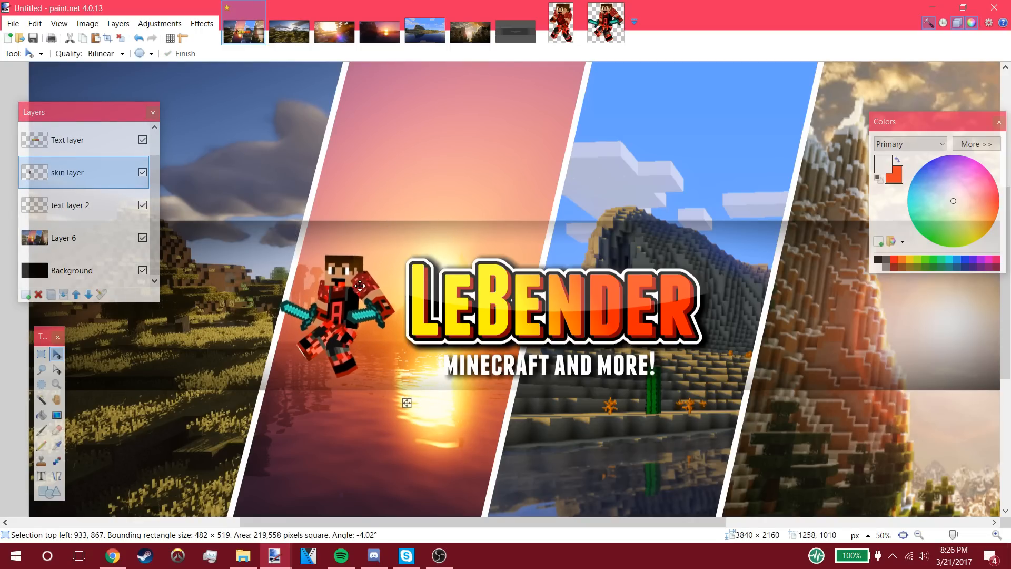
pyautogui.moveTo(400, 256); pyautogui.dragTo(410, 248)
pyautogui.moveTo(363, 283); pyautogui.dragTo(358, 277)
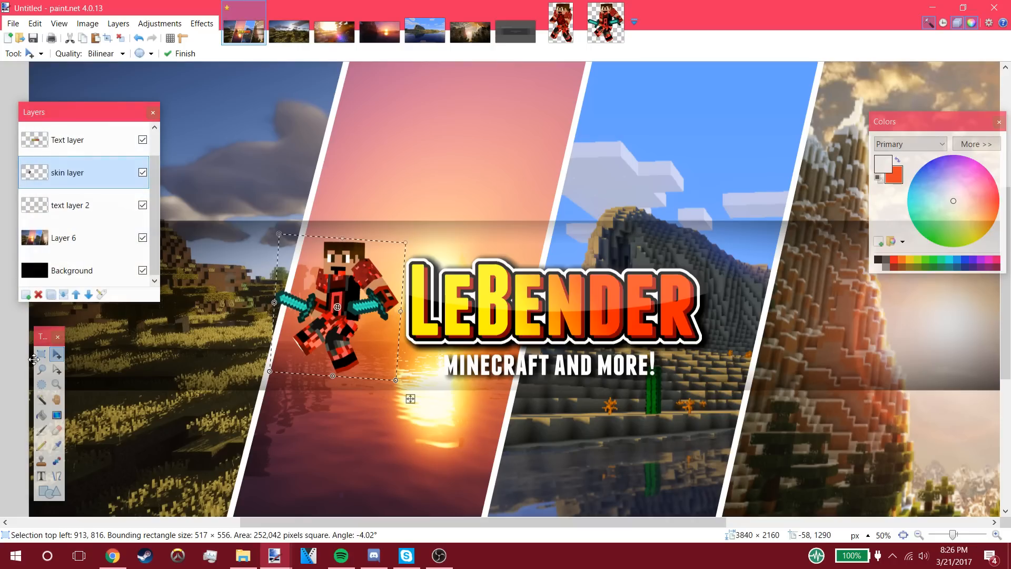
pyautogui.hotkey('ctrl', 'd')
pyautogui.press('s')
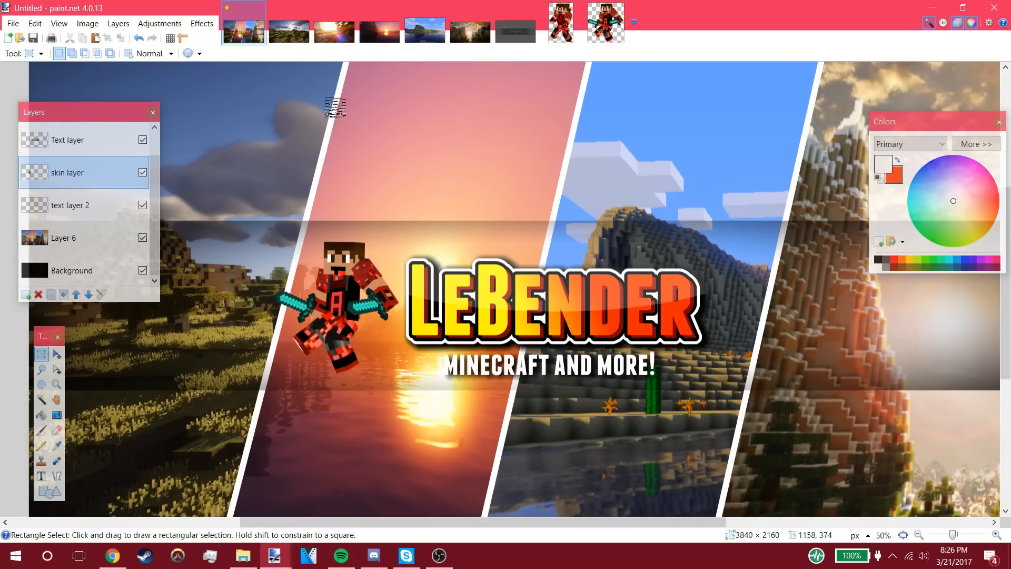
# Step: Copy the entire LeBender 3d 1 image, paste it into the banner's skin layer and place it just right of the LeBender title
pyautogui.click(559, 29)
pyautogui.moveTo(427, 139); pyautogui.dragTo(778, 485)
pyautogui.click(84, 39)
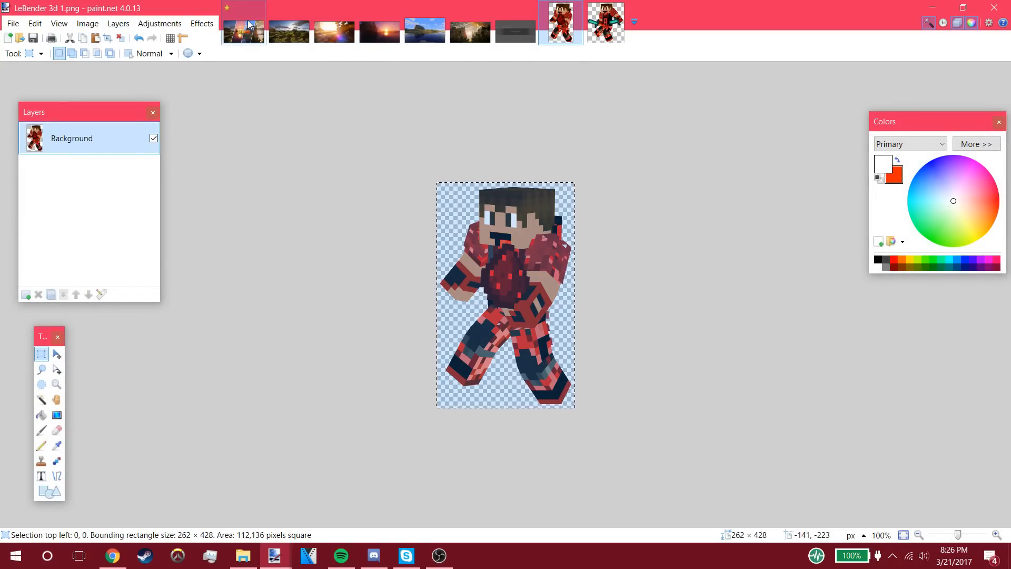
pyautogui.click(229, 31)
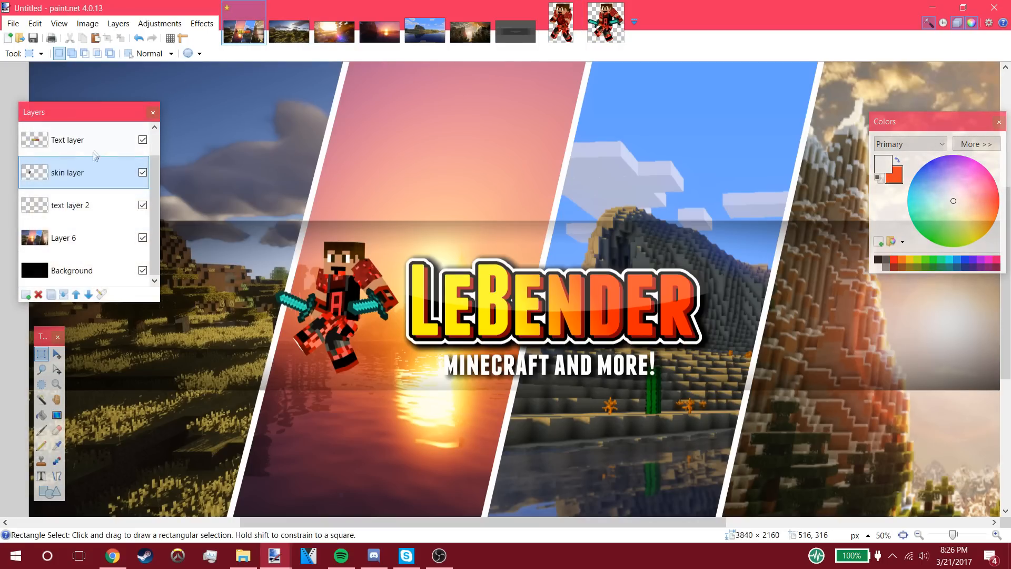
pyautogui.hotkey('ctrl', 'v')
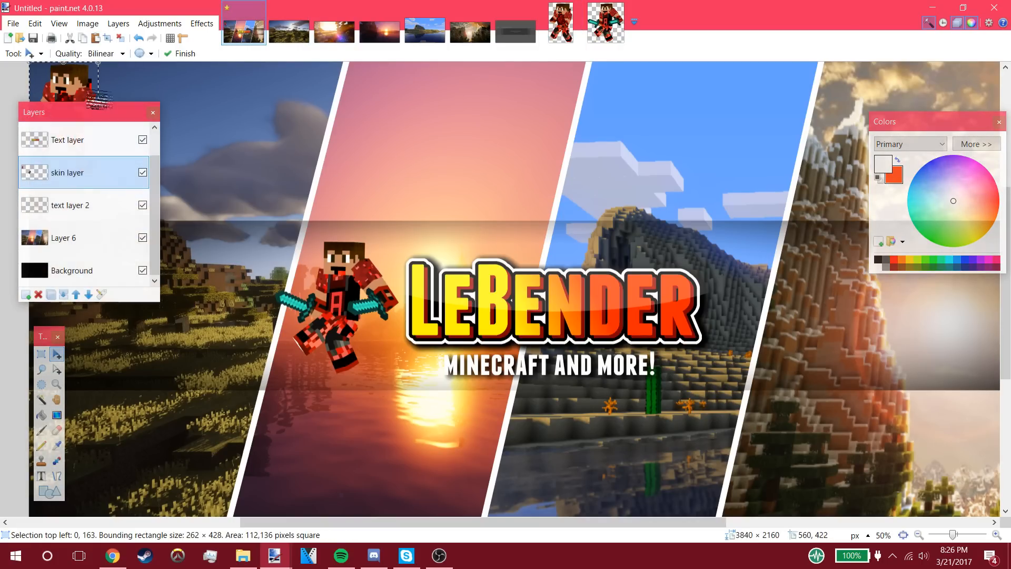
pyautogui.moveTo(150, 105); pyautogui.dragTo(802, 379)
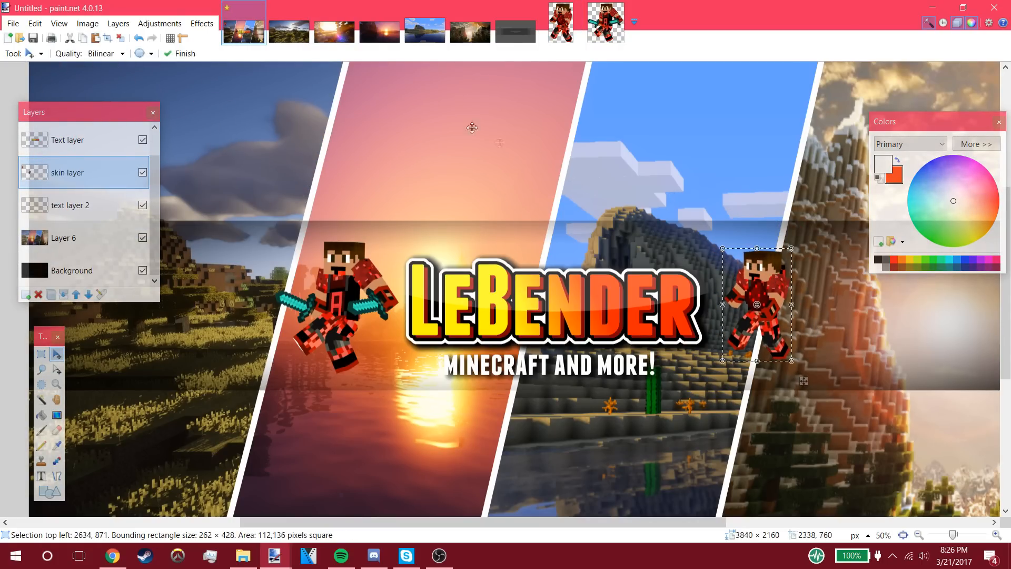
# Step: Try mirroring the pasted character with the horizontal flip of the image and of the layer, undoing each flip
pyautogui.click(162, 25)
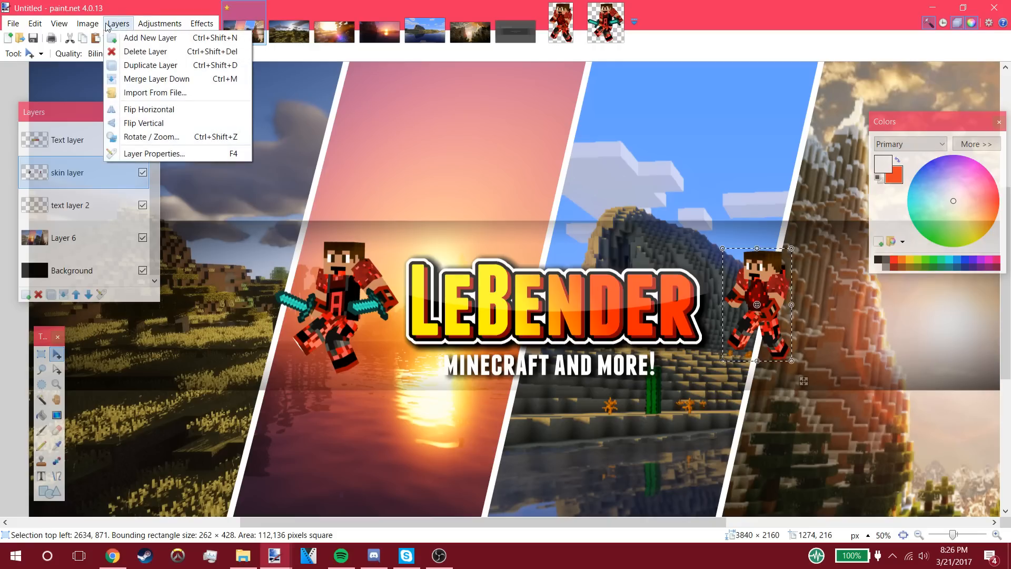
pyautogui.moveTo(87, 23)
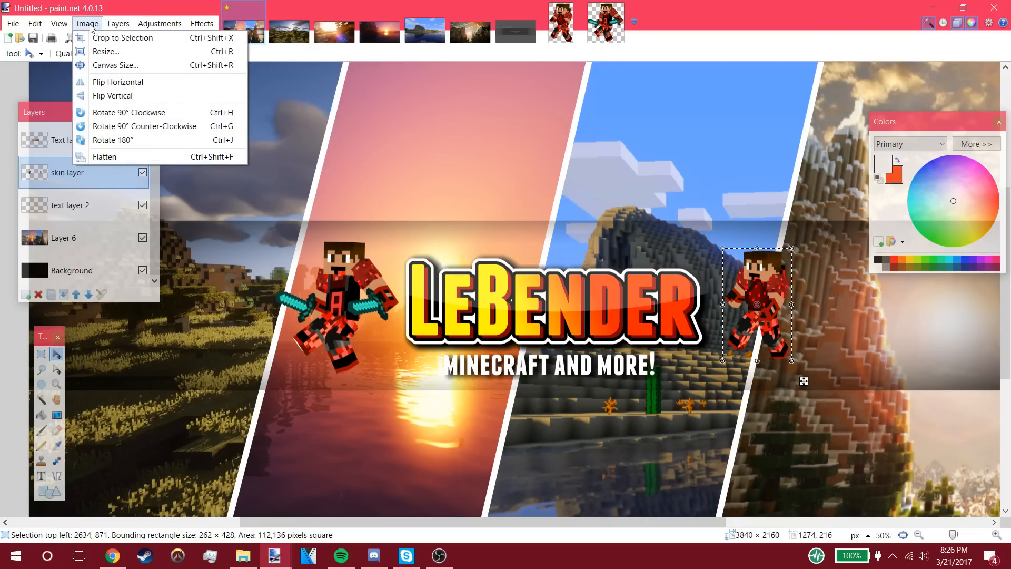
pyautogui.click(98, 84)
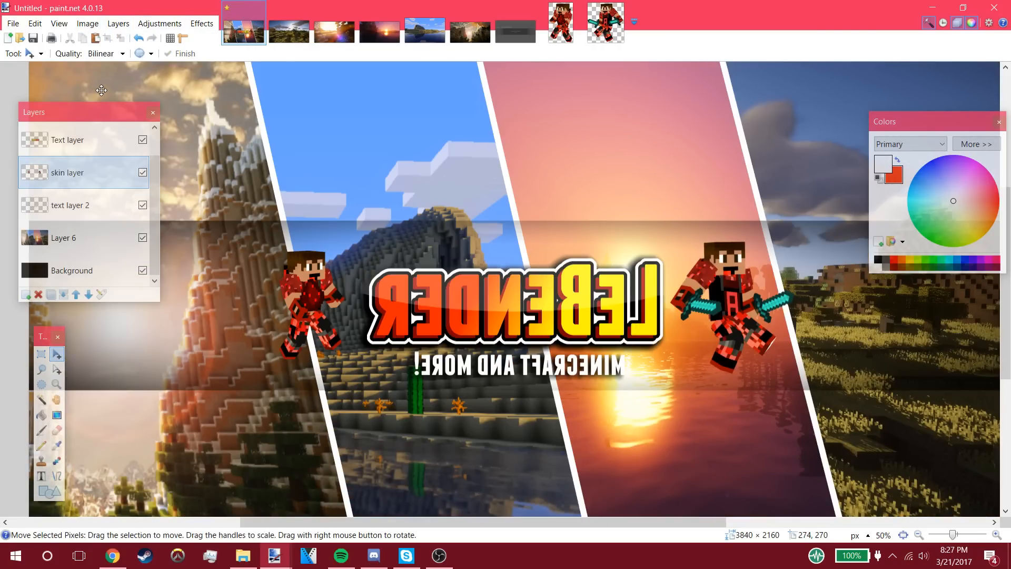
pyautogui.hotkey('ctrl', 'z')
pyautogui.click(118, 24)
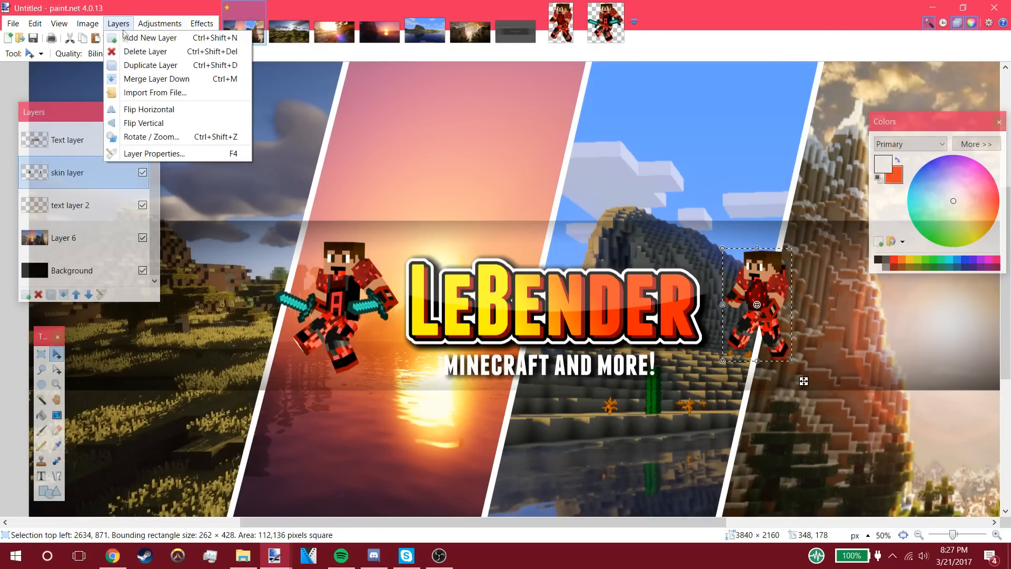
pyautogui.click(150, 109)
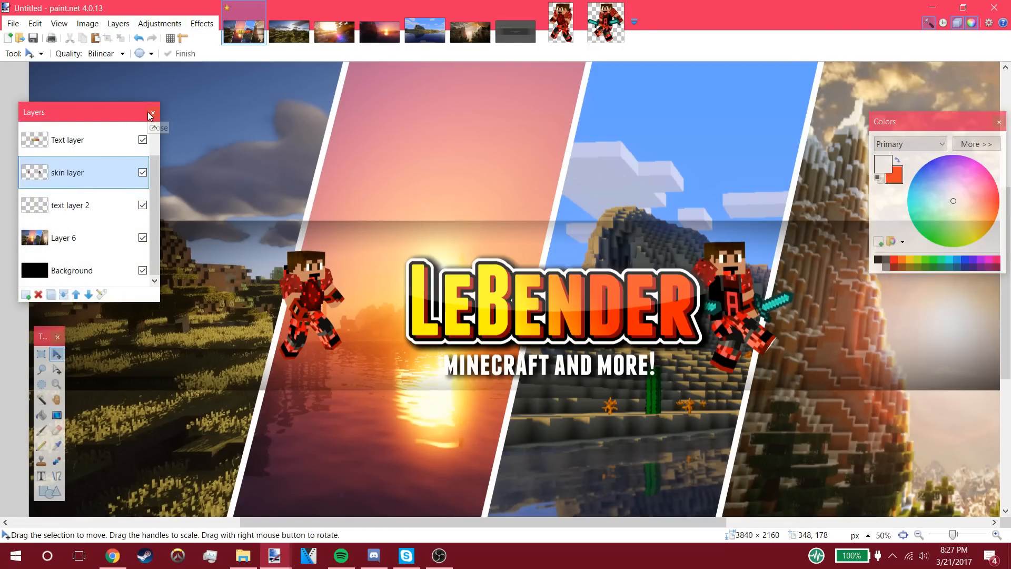
pyautogui.hotkey('ctrl', 'z')
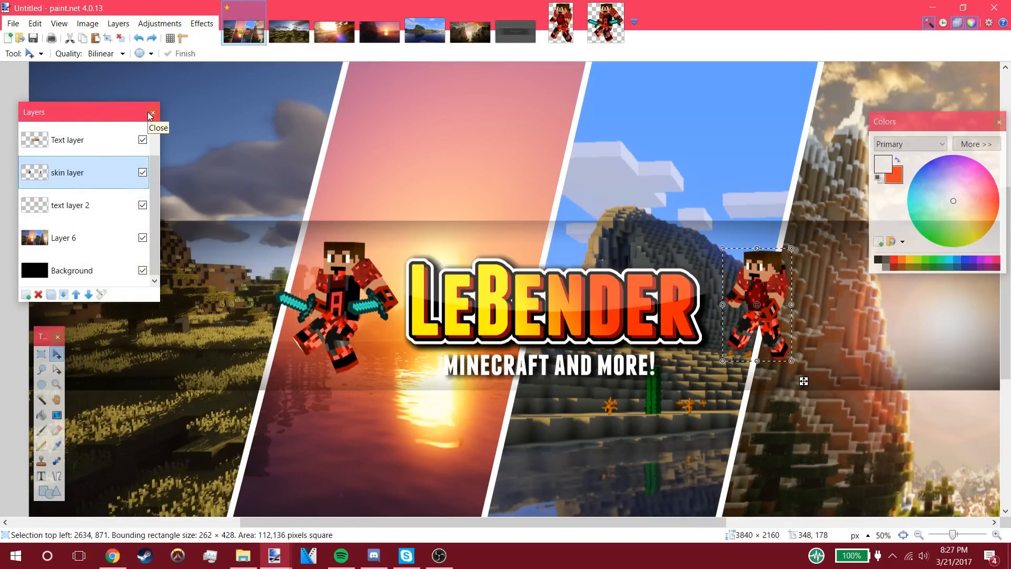
# Step: Mirror the pasted character to face right, enlarge and tilt it to about 382 × 544 pixels at about -176.5°, and deselect it
pyautogui.moveTo(727, 306); pyautogui.dragTo(779, 320)
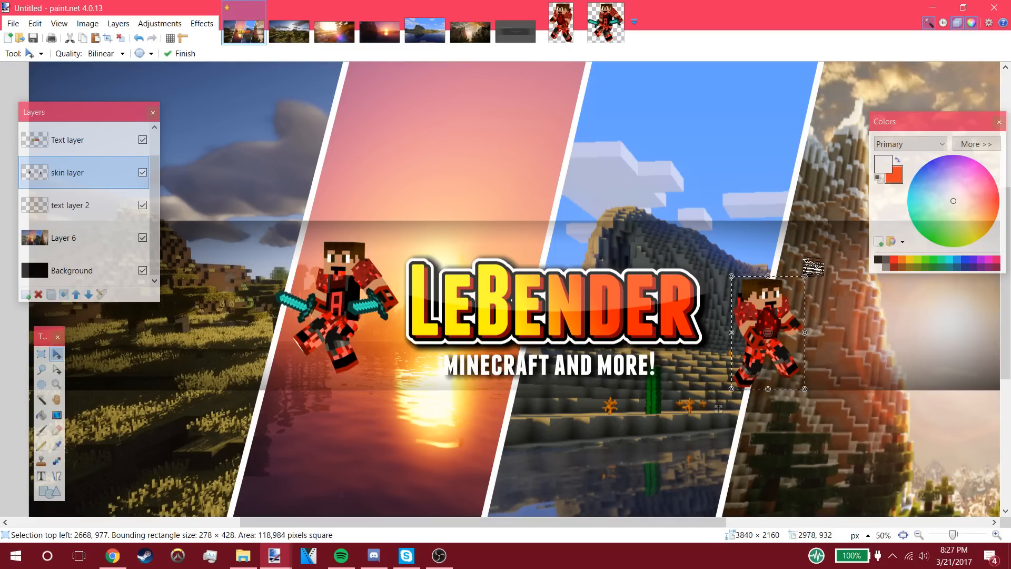
pyautogui.moveTo(807, 276)
pyautogui.mouseDown()
pyautogui.moveTo(826, 250)
pyautogui.moveTo(800, 272)
pyautogui.mouseUp()
pyautogui.moveTo(832, 235); pyautogui.dragTo(863, 250)
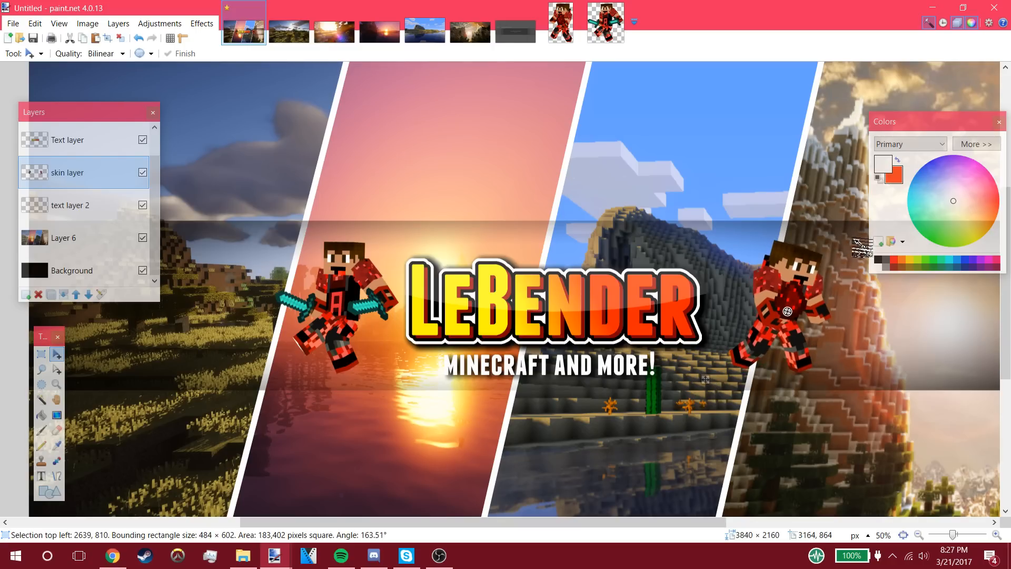
pyautogui.moveTo(812, 303)
pyautogui.mouseDown()
pyautogui.moveTo(805, 291)
pyautogui.moveTo(814, 303)
pyautogui.mouseUp()
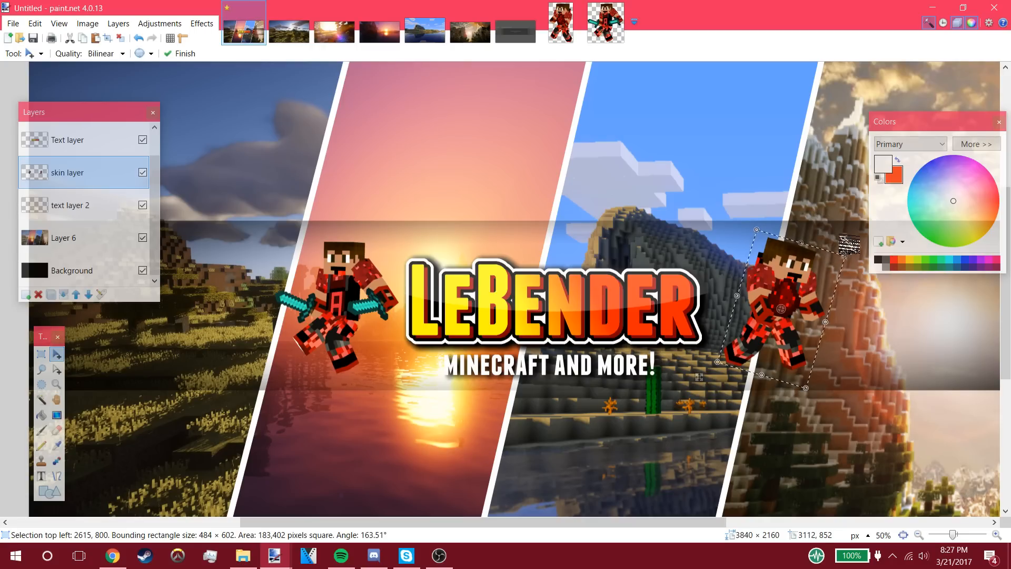
pyautogui.moveTo(849, 245); pyautogui.dragTo(823, 222)
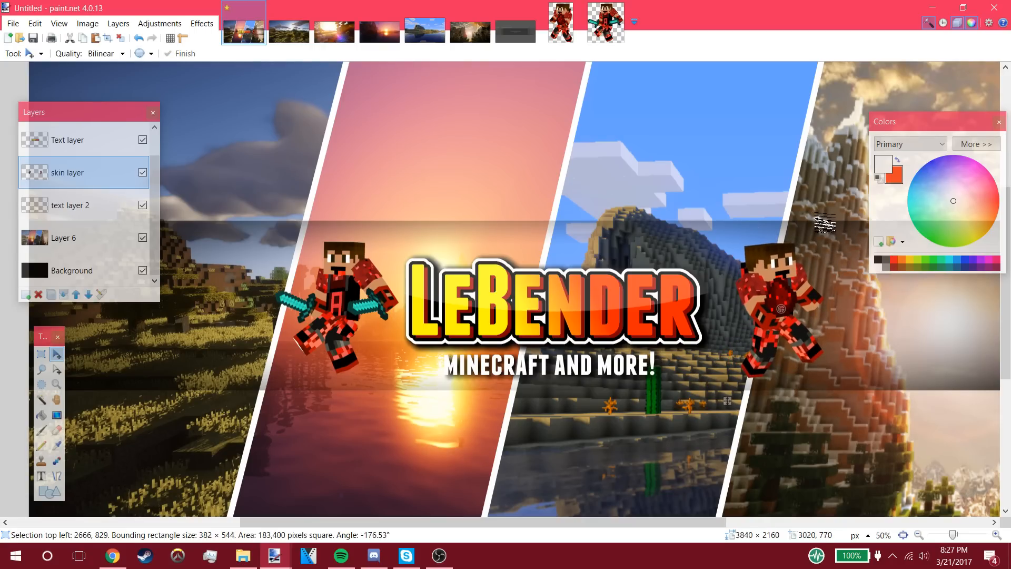
pyautogui.click(41, 354)
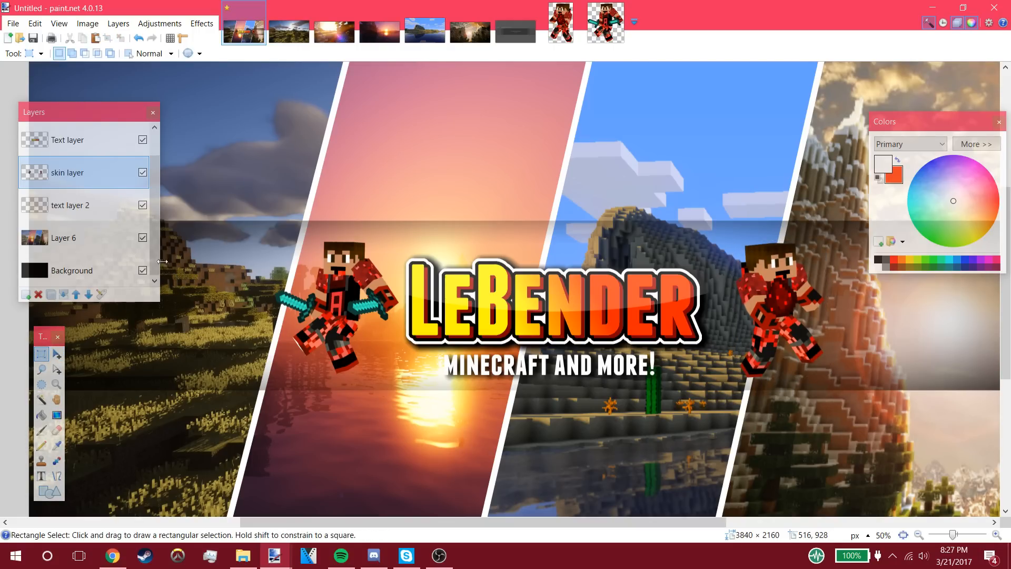
# Step: Reselect the right-hand character with a rectangle of about 461 × 615 pixels and move it closer to the title's end, at about 2550, 784
pyautogui.moveTo(723, 228); pyautogui.dragTo(837, 405)
pyautogui.click(56, 354)
pyautogui.moveTo(787, 296); pyautogui.dragTo(798, 309)
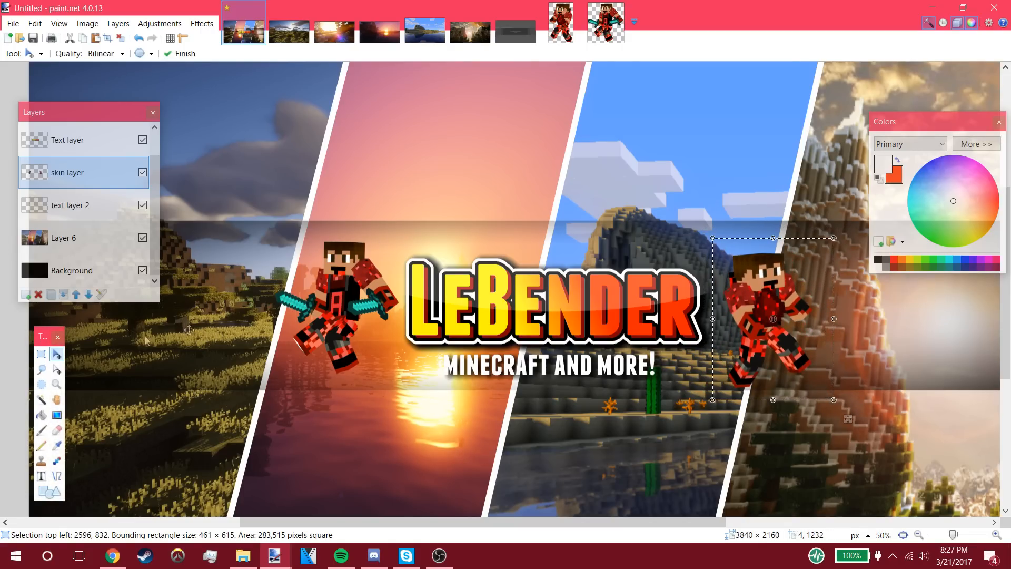
pyautogui.moveTo(818, 271); pyautogui.dragTo(786, 261)
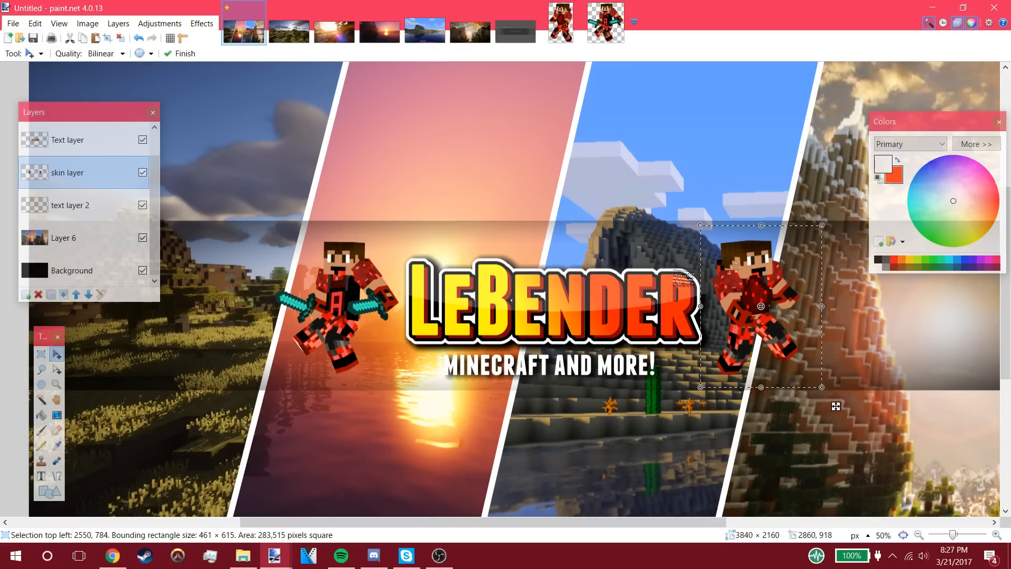
# Step: Clear the selection and repeat the last Drop Shadow effect on the whole skin layer
pyautogui.click(42, 354)
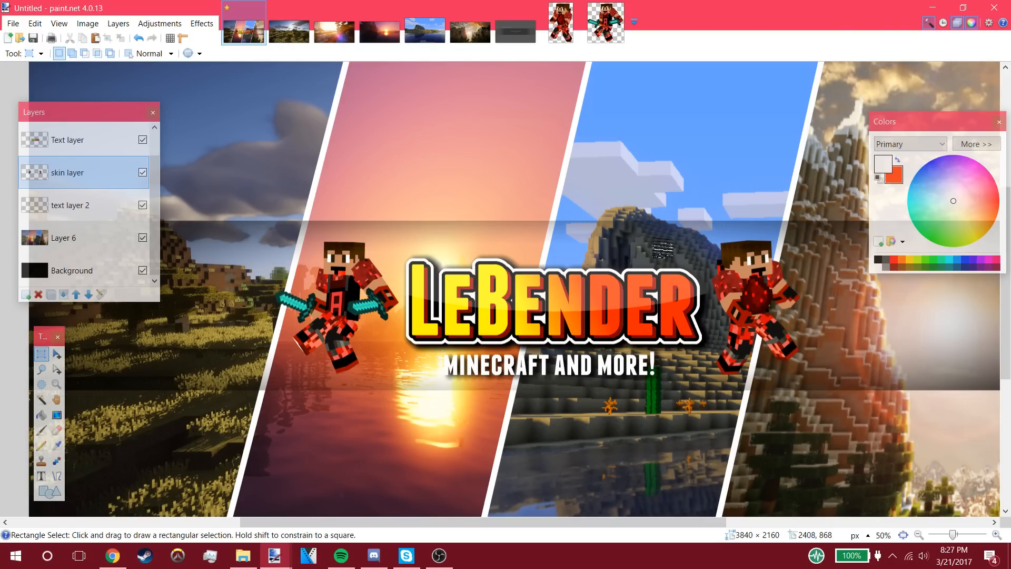
pyautogui.click(201, 24)
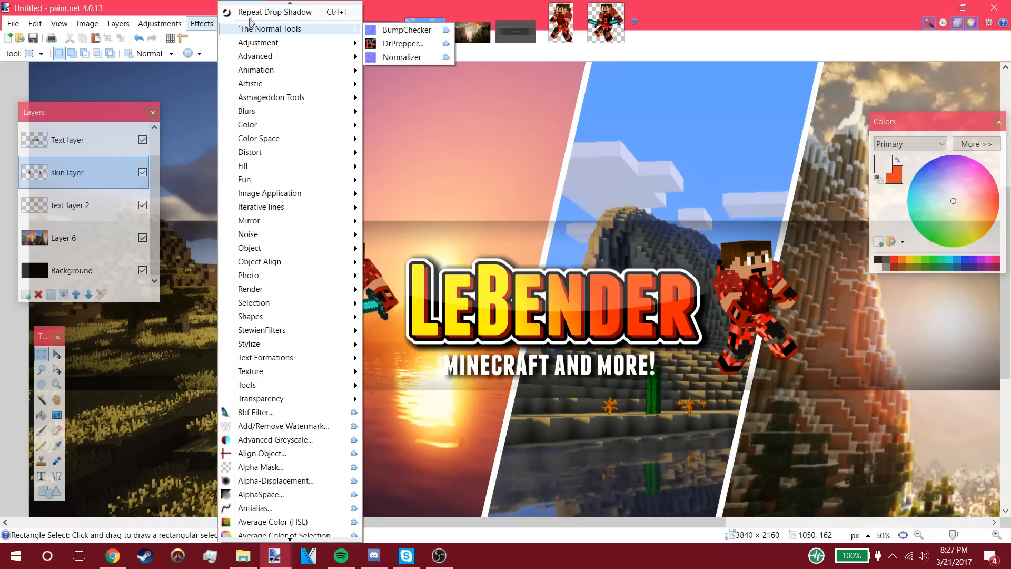
pyautogui.click(250, 18)
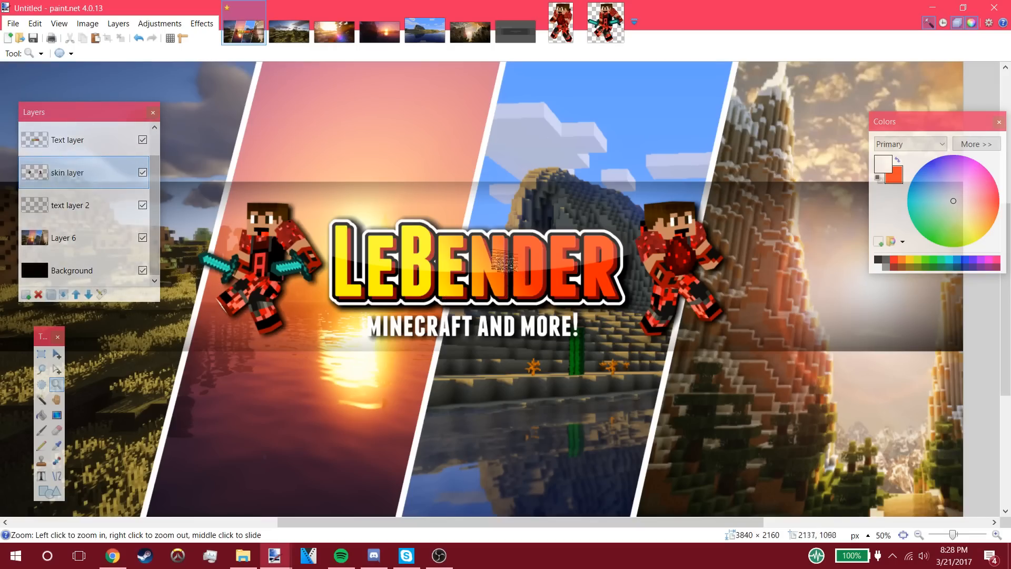
# Step: Handwrite "Like" in blue above the LeBender title using the Paintbrush with width 35 and 75% hardness
pyautogui.click(41, 430)
pyautogui.moveTo(245, 87)
pyautogui.mouseDown()
pyautogui.moveTo(283, 204)
pyautogui.moveTo(412, 200)
pyautogui.mouseUp()
pyautogui.hotkey('ctrl', 'z')
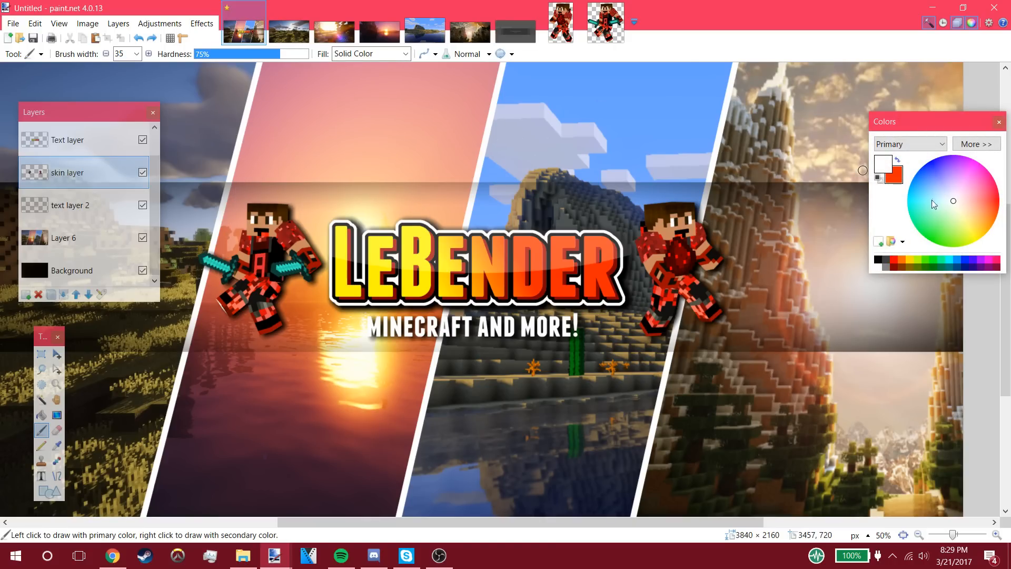
pyautogui.moveTo(249, 91)
pyautogui.mouseDown()
pyautogui.moveTo(255, 171)
pyautogui.moveTo(354, 180)
pyautogui.mouseUp()
pyautogui.moveTo(343, 131); pyautogui.dragTo(350, 199)
pyautogui.moveTo(395, 98)
pyautogui.mouseDown()
pyautogui.moveTo(409, 199)
pyautogui.moveTo(440, 136)
pyautogui.moveTo(490, 182)
pyautogui.moveTo(614, 201)
pyautogui.mouseUp()
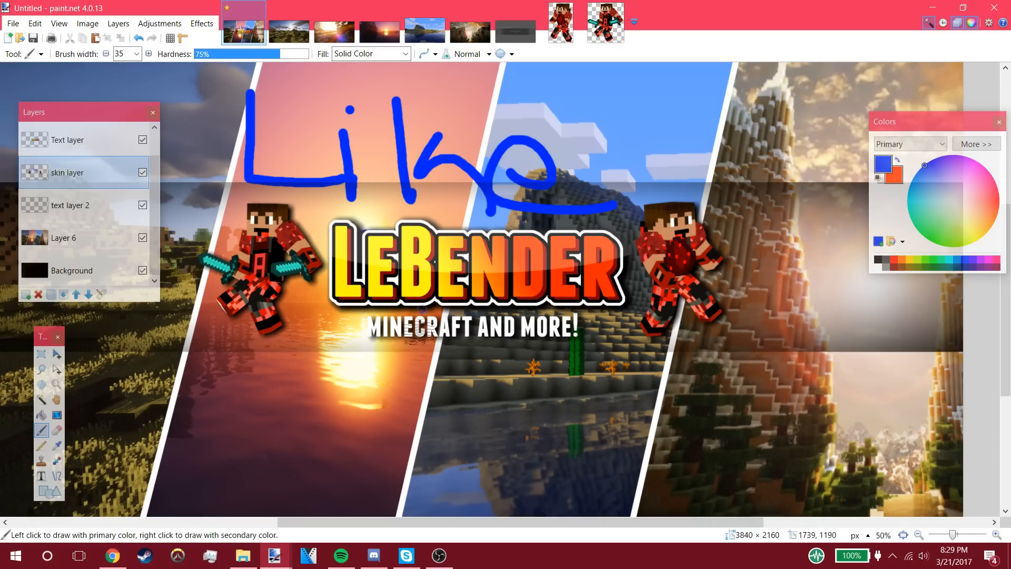
# Step: Handwrite "Sub" in the same blue brush below the "Minecraft and more!" subtitle, undoing the stray first stroke
pyautogui.moveTo(422, 330); pyautogui.dragTo(369, 299)
pyautogui.hotkey('ctrl', 'z')
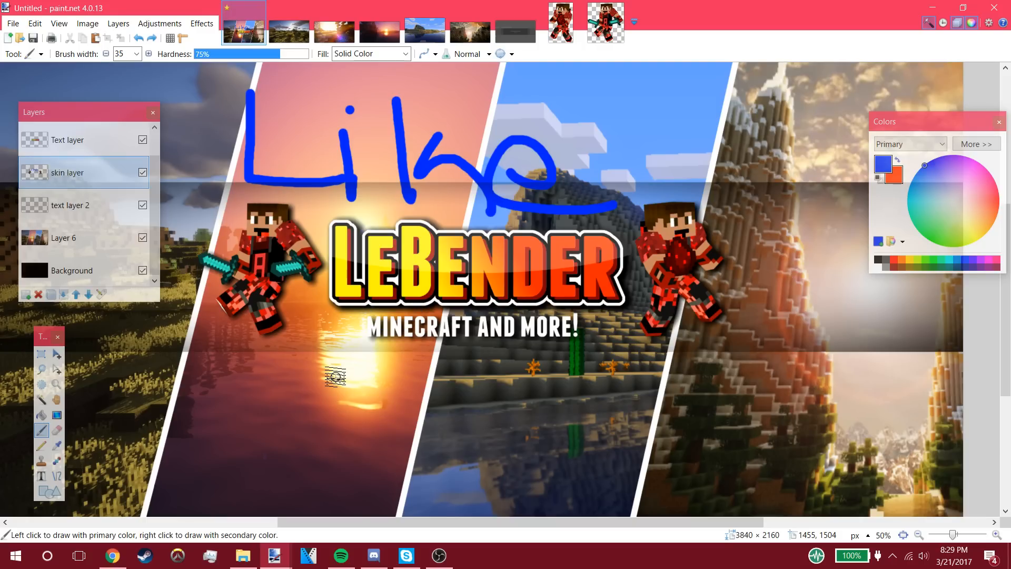
pyautogui.moveTo(322, 369)
pyautogui.mouseDown()
pyautogui.moveTo(273, 374)
pyautogui.moveTo(259, 440)
pyautogui.mouseUp()
pyautogui.moveTo(343, 398)
pyautogui.mouseDown()
pyautogui.moveTo(365, 443)
pyautogui.moveTo(405, 398)
pyautogui.moveTo(485, 417)
pyautogui.moveTo(442, 440)
pyautogui.mouseUp()
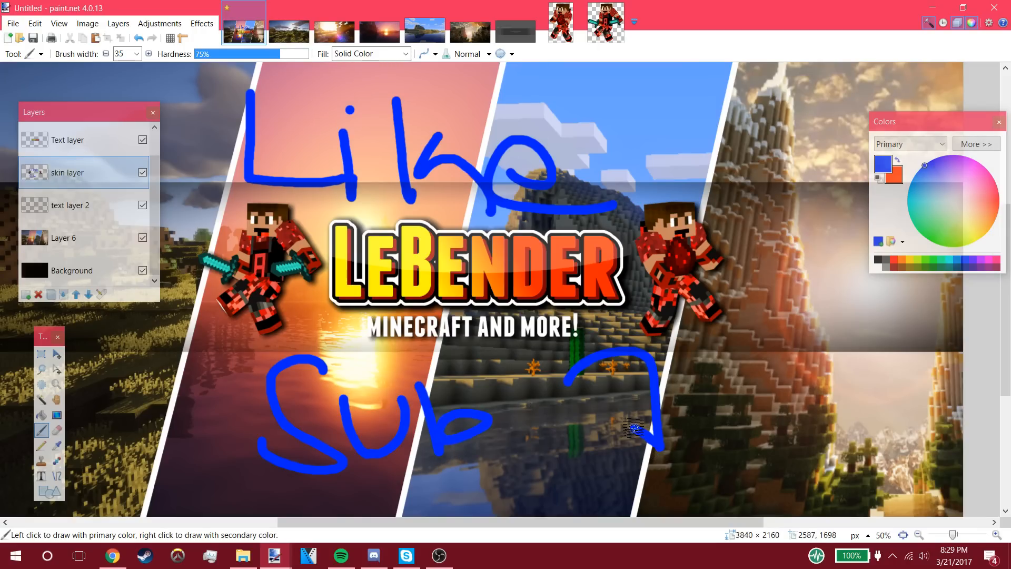